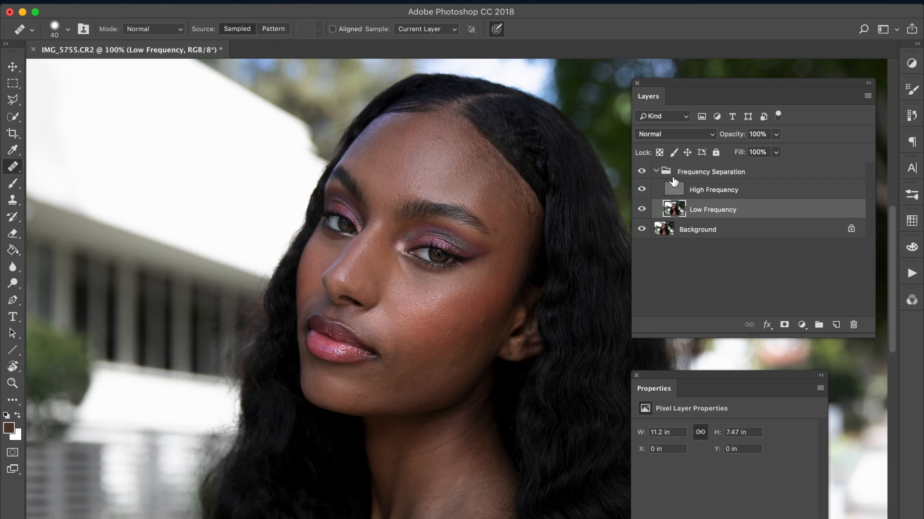
Step: Duplicate the Low Frequency layer and hide the High Frequency layer so only the blurred tones show
{"action": "key", "text": "ctrl+j"}
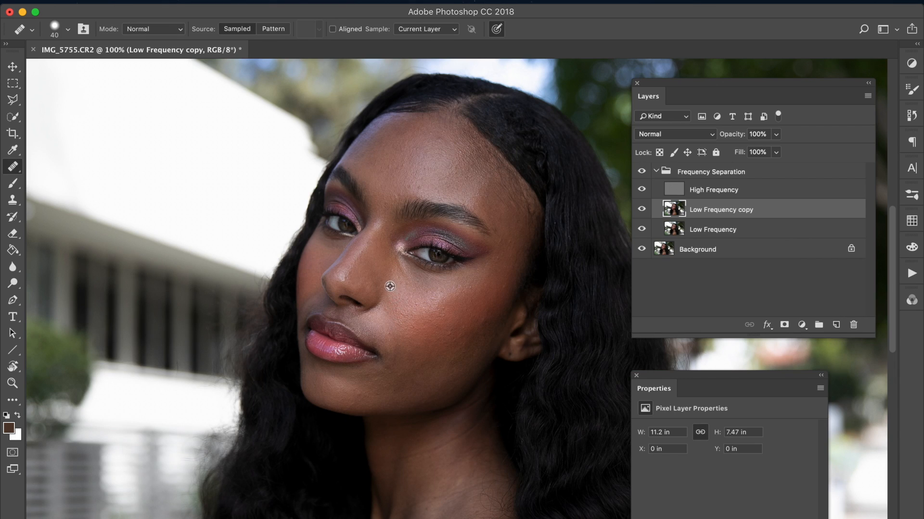
{"action": "left_click", "coordinate": [398, 318], "text": "alt"}
{"action": "left_click_drag", "start_coordinate": [390, 330], "coordinate": [402, 312]}
{"action": "left_click", "coordinate": [642, 189]}
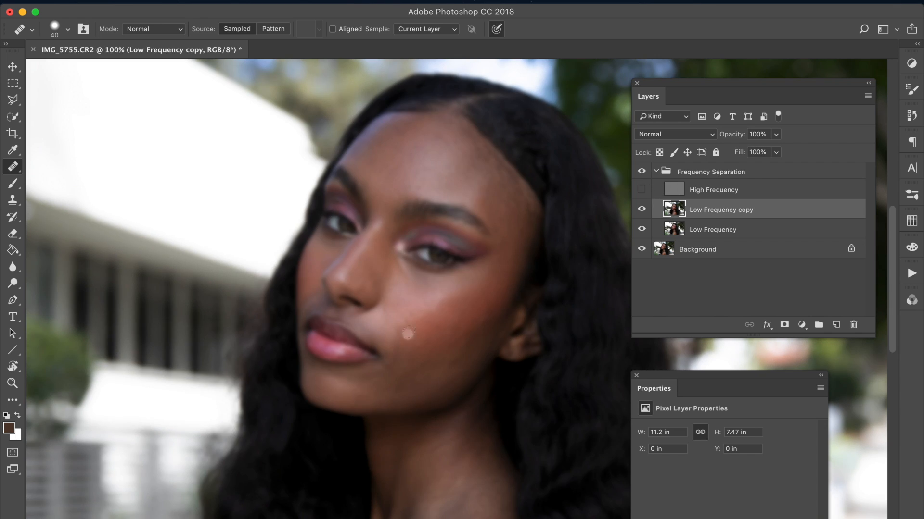
Step: Smooth the uneven tones on the near cheek below the eye with the Healing Brush on the Low Frequency copy
{"action": "left_click_drag", "start_coordinate": [398, 338], "coordinate": [412, 312]}
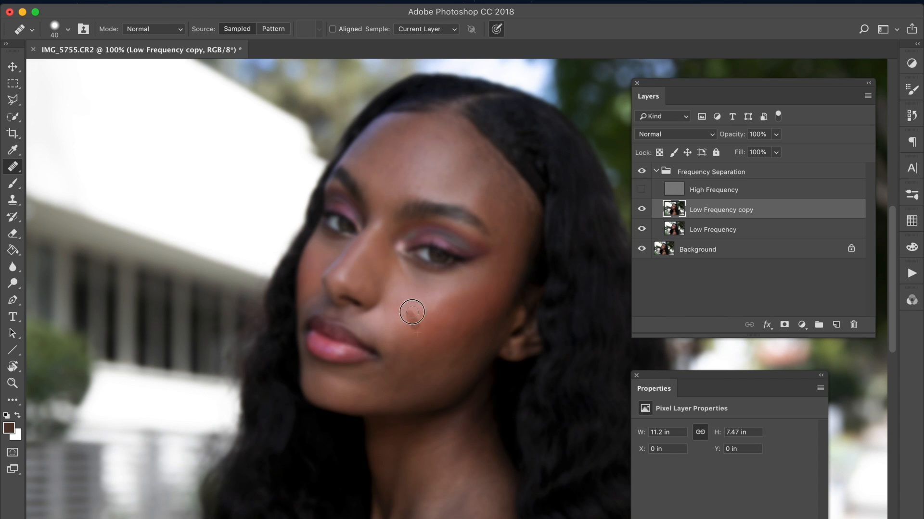
{"action": "left_click", "coordinate": [451, 306], "text": "alt"}
{"action": "mouse_move", "coordinate": [449, 303]}
{"action": "left_mouse_down"}
{"action": "mouse_move", "coordinate": [468, 292]}
{"action": "mouse_move", "coordinate": [452, 326]}
{"action": "left_mouse_up"}
{"action": "left_click", "coordinate": [469, 293], "text": "alt"}
{"action": "left_click", "coordinate": [462, 321], "text": "alt"}
{"action": "left_click", "coordinate": [449, 318], "text": "alt"}
{"action": "left_click", "coordinate": [444, 307], "text": "alt"}
{"action": "left_click_drag", "start_coordinate": [453, 293], "coordinate": [458, 299]}
{"action": "left_click", "coordinate": [478, 285], "text": "alt"}
Step: Heal the blotchy tones on the near temple, between the eyebrow's end and the hairline
{"action": "mouse_move", "coordinate": [501, 252]}
{"action": "left_mouse_down"}
{"action": "mouse_move", "coordinate": [510, 195]}
{"action": "mouse_move", "coordinate": [495, 203]}
{"action": "mouse_move", "coordinate": [498, 232]}
{"action": "mouse_move", "coordinate": [501, 212]}
{"action": "mouse_move", "coordinate": [513, 208]}
{"action": "mouse_move", "coordinate": [495, 193]}
{"action": "mouse_move", "coordinate": [496, 176]}
{"action": "mouse_move", "coordinate": [482, 198]}
{"action": "mouse_move", "coordinate": [500, 178]}
{"action": "mouse_move", "coordinate": [487, 200]}
{"action": "mouse_move", "coordinate": [503, 202]}
{"action": "mouse_move", "coordinate": [486, 199]}
{"action": "mouse_move", "coordinate": [498, 195]}
{"action": "mouse_move", "coordinate": [508, 210]}
{"action": "mouse_move", "coordinate": [485, 199]}
{"action": "mouse_move", "coordinate": [491, 209]}
{"action": "mouse_move", "coordinate": [500, 196]}
{"action": "mouse_move", "coordinate": [508, 204]}
{"action": "mouse_move", "coordinate": [501, 185]}
{"action": "mouse_move", "coordinate": [518, 212]}
{"action": "left_mouse_up"}
{"action": "left_click", "coordinate": [496, 204], "text": "alt"}
{"action": "left_click", "coordinate": [501, 230], "text": "alt"}
{"action": "left_click", "coordinate": [513, 212], "text": "alt"}
{"action": "left_click", "coordinate": [493, 191], "text": "alt"}
{"action": "left_click", "coordinate": [498, 179], "text": "alt"}
{"action": "left_click", "coordinate": [497, 190], "text": "alt"}
{"action": "left_click", "coordinate": [487, 201], "text": "alt"}
{"action": "left_click", "coordinate": [500, 200], "text": "alt"}
{"action": "left_click", "coordinate": [486, 201], "text": "alt"}
{"action": "left_click", "coordinate": [493, 209], "text": "alt"}
{"action": "left_click", "coordinate": [509, 208], "text": "alt"}
{"action": "left_click", "coordinate": [502, 187], "text": "alt"}
{"action": "left_click", "coordinate": [514, 209], "text": "alt"}
Step: Heal the uneven patches on the outer part of the near cheek, in front of the ear
{"action": "left_click", "coordinate": [467, 319], "text": "alt"}
{"action": "mouse_move", "coordinate": [473, 323]}
{"action": "left_mouse_down"}
{"action": "mouse_move", "coordinate": [454, 336]}
{"action": "mouse_move", "coordinate": [445, 319]}
{"action": "mouse_move", "coordinate": [458, 292]}
{"action": "mouse_move", "coordinate": [473, 307]}
{"action": "mouse_move", "coordinate": [488, 298]}
{"action": "mouse_move", "coordinate": [468, 337]}
{"action": "left_mouse_up"}
{"action": "left_click", "coordinate": [467, 320], "text": "alt"}
{"action": "left_click", "coordinate": [451, 294], "text": "alt"}
{"action": "left_click", "coordinate": [463, 292], "text": "alt"}
{"action": "left_click", "coordinate": [470, 294], "text": "alt"}
{"action": "left_click", "coordinate": [484, 301], "text": "alt"}
{"action": "left_click", "coordinate": [459, 329], "text": "alt"}
{"action": "left_click", "coordinate": [444, 352], "text": "alt"}
Step: Blend the tonal transitions between the mouth corner, the nose side and the lower near cheek
{"action": "left_click", "coordinate": [406, 355], "text": "alt"}
{"action": "mouse_move", "coordinate": [437, 351]}
{"action": "left_mouse_down"}
{"action": "mouse_move", "coordinate": [421, 367]}
{"action": "mouse_move", "coordinate": [456, 343]}
{"action": "left_mouse_up"}
{"action": "mouse_move", "coordinate": [415, 370]}
{"action": "left_mouse_down"}
{"action": "mouse_move", "coordinate": [406, 343]}
{"action": "mouse_move", "coordinate": [389, 353]}
{"action": "mouse_move", "coordinate": [381, 340]}
{"action": "mouse_move", "coordinate": [406, 324]}
{"action": "left_mouse_up"}
{"action": "left_click", "coordinate": [398, 356], "text": "alt"}
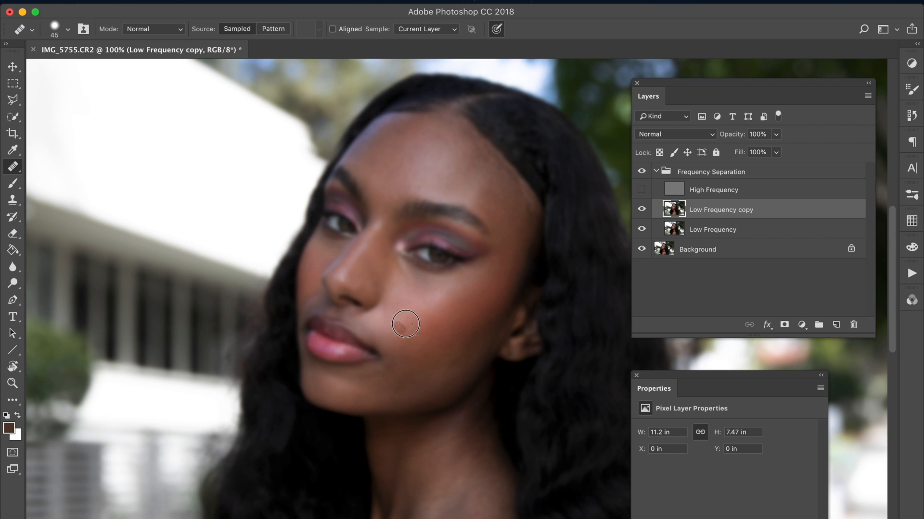
{"action": "mouse_move", "coordinate": [423, 295]}
{"action": "left_mouse_down"}
{"action": "mouse_move", "coordinate": [386, 314]}
{"action": "mouse_move", "coordinate": [407, 299]}
{"action": "mouse_move", "coordinate": [388, 310]}
{"action": "left_mouse_up"}
{"action": "left_click_drag", "start_coordinate": [387, 318], "coordinate": [411, 303]}
{"action": "mouse_move", "coordinate": [432, 342]}
{"action": "left_mouse_down"}
{"action": "mouse_move", "coordinate": [392, 377]}
{"action": "mouse_move", "coordinate": [419, 364]}
{"action": "mouse_move", "coordinate": [414, 376]}
{"action": "mouse_move", "coordinate": [398, 377]}
{"action": "mouse_move", "coordinate": [409, 353]}
{"action": "mouse_move", "coordinate": [414, 381]}
{"action": "mouse_move", "coordinate": [438, 364]}
{"action": "mouse_move", "coordinate": [413, 354]}
{"action": "mouse_move", "coordinate": [421, 337]}
{"action": "mouse_move", "coordinate": [447, 342]}
{"action": "left_mouse_up"}
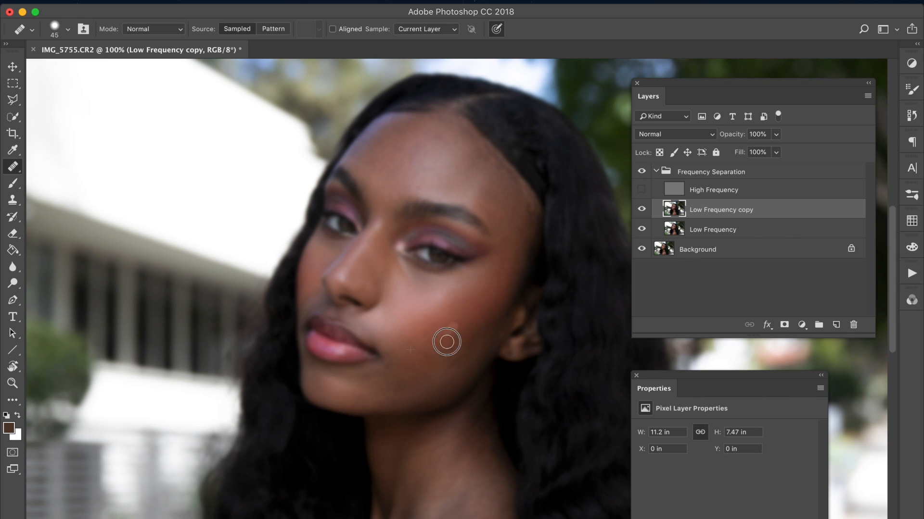
Step: Even out the skin tone from the lower near cheek down to the jawline with the Healing Brush
{"action": "left_click", "coordinate": [446, 356], "text": "alt"}
{"action": "mouse_move", "coordinate": [417, 376]}
{"action": "left_mouse_down"}
{"action": "mouse_move", "coordinate": [471, 322]}
{"action": "mouse_move", "coordinate": [448, 356]}
{"action": "mouse_move", "coordinate": [457, 354]}
{"action": "mouse_move", "coordinate": [440, 362]}
{"action": "mouse_move", "coordinate": [459, 322]}
{"action": "mouse_move", "coordinate": [450, 353]}
{"action": "mouse_move", "coordinate": [432, 369]}
{"action": "mouse_move", "coordinate": [434, 355]}
{"action": "mouse_move", "coordinate": [414, 363]}
{"action": "mouse_move", "coordinate": [414, 339]}
{"action": "mouse_move", "coordinate": [427, 330]}
{"action": "mouse_move", "coordinate": [409, 327]}
{"action": "left_mouse_up"}
{"action": "left_click", "coordinate": [396, 329], "text": "alt"}
{"action": "left_click_drag", "start_coordinate": [416, 328], "coordinate": [422, 333]}
{"action": "mouse_move", "coordinate": [386, 373]}
{"action": "left_mouse_down"}
{"action": "mouse_move", "coordinate": [413, 363]}
{"action": "mouse_move", "coordinate": [401, 381]}
{"action": "left_mouse_up"}
{"action": "left_click", "coordinate": [399, 385]}
{"action": "left_click", "coordinate": [417, 386]}
{"action": "left_click", "coordinate": [450, 354], "text": "alt"}
{"action": "mouse_move", "coordinate": [424, 388]}
{"action": "left_mouse_down"}
{"action": "mouse_move", "coordinate": [449, 373]}
{"action": "mouse_move", "coordinate": [443, 381]}
{"action": "mouse_move", "coordinate": [456, 354]}
{"action": "mouse_move", "coordinate": [460, 364]}
{"action": "mouse_move", "coordinate": [433, 388]}
{"action": "mouse_move", "coordinate": [457, 337]}
{"action": "mouse_move", "coordinate": [442, 381]}
{"action": "left_mouse_up"}
{"action": "left_click", "coordinate": [446, 379]}
{"action": "left_click", "coordinate": [455, 355], "text": "alt"}
{"action": "left_click", "coordinate": [457, 338], "text": "alt"}
{"action": "left_click", "coordinate": [461, 363], "text": "alt"}
{"action": "left_click", "coordinate": [454, 374]}
Step: Heal the remaining patches from the middle of the near cheek down to the chin
{"action": "left_click", "coordinate": [433, 354], "text": "alt"}
{"action": "left_click", "coordinate": [427, 356]}
{"action": "left_click", "coordinate": [417, 345], "text": "alt"}
{"action": "left_click", "coordinate": [423, 339]}
{"action": "left_click", "coordinate": [416, 336], "text": "alt"}
{"action": "left_click", "coordinate": [397, 325]}
{"action": "left_click", "coordinate": [416, 360], "text": "alt"}
{"action": "left_click", "coordinate": [379, 373]}
{"action": "left_click", "coordinate": [398, 385]}
{"action": "left_click", "coordinate": [371, 388]}
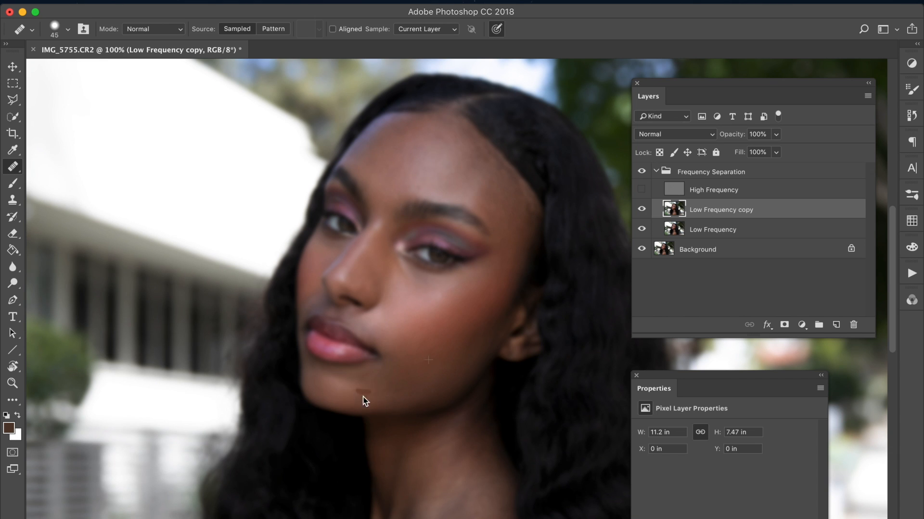
Step: Smooth the tones beside the near mouth corner and on the adjoining lower cheek
{"action": "left_click_drag", "start_coordinate": [392, 393], "coordinate": [409, 391]}
{"action": "left_click", "coordinate": [411, 369]}
{"action": "left_click", "coordinate": [406, 356], "text": "alt"}
{"action": "left_click", "coordinate": [388, 347]}
{"action": "left_click", "coordinate": [406, 378], "text": "alt"}
{"action": "left_click", "coordinate": [404, 349], "text": "alt"}
{"action": "mouse_move", "coordinate": [399, 342]}
{"action": "left_mouse_down"}
{"action": "mouse_move", "coordinate": [398, 333]}
{"action": "mouse_move", "coordinate": [419, 356]}
{"action": "left_mouse_up"}
Step: Heal the shadow transitions along the chin and the near jawline
{"action": "left_click", "coordinate": [371, 391]}
{"action": "left_click", "coordinate": [415, 374], "text": "alt"}
{"action": "mouse_move", "coordinate": [394, 385]}
{"action": "left_mouse_down"}
{"action": "mouse_move", "coordinate": [376, 398]}
{"action": "mouse_move", "coordinate": [403, 396]}
{"action": "mouse_move", "coordinate": [378, 396]}
{"action": "mouse_move", "coordinate": [403, 394]}
{"action": "mouse_move", "coordinate": [438, 358]}
{"action": "mouse_move", "coordinate": [406, 384]}
{"action": "mouse_move", "coordinate": [441, 378]}
{"action": "left_mouse_up"}
{"action": "left_click", "coordinate": [398, 390], "text": "alt"}
{"action": "left_click", "coordinate": [378, 395], "text": "alt"}
{"action": "left_click", "coordinate": [397, 394]}
{"action": "left_click", "coordinate": [436, 358], "text": "alt"}
Step: Touch up the middle and upper part of the near cheek using the Healing Brush
{"action": "left_click", "coordinate": [410, 380]}
{"action": "left_click", "coordinate": [437, 346], "text": "alt"}
{"action": "left_click_drag", "start_coordinate": [416, 347], "coordinate": [412, 337]}
{"action": "left_click_drag", "start_coordinate": [445, 293], "coordinate": [452, 291]}
Step: Even out the highlights and blotches across the middle of the forehead with the Healing Brush
{"action": "mouse_move", "coordinate": [395, 140]}
{"action": "left_mouse_down"}
{"action": "mouse_move", "coordinate": [376, 149]}
{"action": "mouse_move", "coordinate": [373, 169]}
{"action": "mouse_move", "coordinate": [375, 158]}
{"action": "mouse_move", "coordinate": [387, 172]}
{"action": "mouse_move", "coordinate": [405, 152]}
{"action": "mouse_move", "coordinate": [395, 152]}
{"action": "left_mouse_up"}
{"action": "left_click_drag", "start_coordinate": [369, 149], "coordinate": [375, 165]}
{"action": "left_click", "coordinate": [386, 173]}
{"action": "left_click", "coordinate": [390, 180]}
{"action": "left_click_drag", "start_coordinate": [420, 143], "coordinate": [408, 169]}
{"action": "left_click", "coordinate": [435, 152], "text": "alt"}
{"action": "mouse_move", "coordinate": [440, 139]}
{"action": "left_mouse_down"}
{"action": "mouse_move", "coordinate": [447, 153]}
{"action": "mouse_move", "coordinate": [452, 143]}
{"action": "left_mouse_up"}
{"action": "mouse_move", "coordinate": [432, 161]}
{"action": "left_mouse_down"}
{"action": "mouse_move", "coordinate": [425, 163]}
{"action": "mouse_move", "coordinate": [431, 177]}
{"action": "left_mouse_up"}
{"action": "left_click_drag", "start_coordinate": [440, 155], "coordinate": [449, 153]}
{"action": "mouse_move", "coordinate": [445, 181]}
{"action": "left_mouse_down"}
{"action": "mouse_move", "coordinate": [448, 141]}
{"action": "mouse_move", "coordinate": [459, 151]}
{"action": "mouse_move", "coordinate": [418, 180]}
{"action": "mouse_move", "coordinate": [424, 147]}
{"action": "left_mouse_up"}
Step: Smooth the tones of the upper forehead below the hair parting and along the near hairline
{"action": "left_click", "coordinate": [435, 147], "text": "alt"}
{"action": "left_click_drag", "start_coordinate": [378, 174], "coordinate": [374, 180]}
{"action": "mouse_move", "coordinate": [494, 209]}
{"action": "left_mouse_down"}
{"action": "mouse_move", "coordinate": [503, 188]}
{"action": "mouse_move", "coordinate": [495, 196]}
{"action": "mouse_move", "coordinate": [466, 168]}
{"action": "mouse_move", "coordinate": [464, 149]}
{"action": "left_mouse_up"}
{"action": "left_click", "coordinate": [447, 151], "text": "alt"}
{"action": "left_click", "coordinate": [479, 156]}
{"action": "left_click", "coordinate": [464, 154], "text": "alt"}
{"action": "left_click_drag", "start_coordinate": [459, 183], "coordinate": [457, 181]}
{"action": "left_click_drag", "start_coordinate": [441, 143], "coordinate": [449, 132]}
Step: Blend the tones from the near side of the forehead down the temple to the outer eye
{"action": "left_click_drag", "start_coordinate": [505, 215], "coordinate": [498, 202]}
{"action": "left_click", "coordinate": [512, 217], "text": "alt"}
{"action": "left_click_drag", "start_coordinate": [512, 215], "coordinate": [508, 207]}
{"action": "left_click", "coordinate": [462, 161], "text": "alt"}
{"action": "mouse_move", "coordinate": [470, 181]}
{"action": "left_mouse_down"}
{"action": "mouse_move", "coordinate": [490, 180]}
{"action": "mouse_move", "coordinate": [499, 254]}
{"action": "left_mouse_up"}
{"action": "left_click", "coordinate": [489, 186], "text": "alt"}
Step: Heal the uneven skin under the far eye at the top of the far cheek
{"action": "left_click", "coordinate": [424, 335], "text": "alt"}
{"action": "left_click", "coordinate": [330, 248], "text": "alt"}
{"action": "left_click_drag", "start_coordinate": [323, 241], "coordinate": [319, 243]}
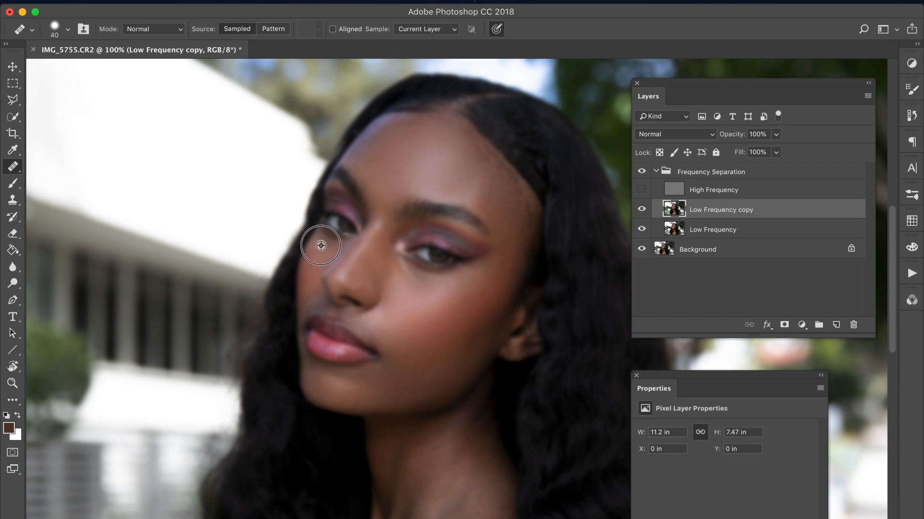
{"action": "left_click_drag", "start_coordinate": [313, 260], "coordinate": [317, 256]}
Step: Smooth the patches along the lower far cheek, beside the nose and above the lips
{"action": "left_click", "coordinate": [308, 292], "text": "alt"}
{"action": "left_click", "coordinate": [308, 298]}
{"action": "left_click", "coordinate": [306, 302], "text": "alt"}
{"action": "left_click", "coordinate": [309, 304]}
{"action": "left_click", "coordinate": [312, 285], "text": "alt"}
{"action": "left_click", "coordinate": [312, 299]}
{"action": "left_click", "coordinate": [308, 304], "text": "alt"}
{"action": "left_click", "coordinate": [308, 303]}
Step: Heal the uneven tones around the near mouth corner and on the side of the chin
{"action": "left_click", "coordinate": [434, 291], "text": "alt"}
{"action": "left_click", "coordinate": [411, 361]}
{"action": "left_click", "coordinate": [394, 380]}
{"action": "left_click", "coordinate": [365, 377], "text": "alt"}
{"action": "left_click", "coordinate": [365, 378]}
{"action": "left_click", "coordinate": [382, 367], "text": "alt"}
{"action": "left_click", "coordinate": [392, 358]}
{"action": "left_click", "coordinate": [394, 353]}
{"action": "left_click", "coordinate": [387, 345], "text": "alt"}
{"action": "left_click", "coordinate": [392, 370]}
{"action": "left_click", "coordinate": [396, 303]}
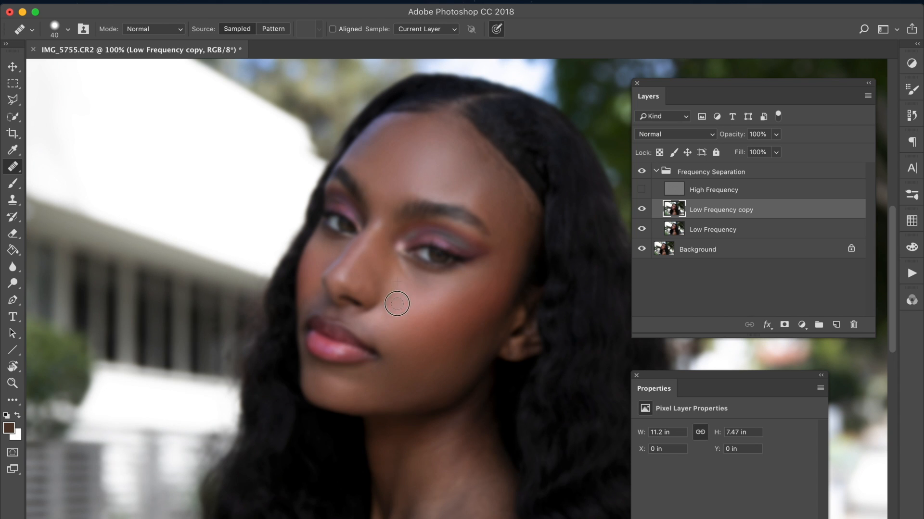
Step: Even out the near cheek highlight from beside the nose out to the area below the temple
{"action": "left_click", "coordinate": [394, 299]}
{"action": "left_click", "coordinate": [406, 298]}
{"action": "left_click", "coordinate": [437, 285]}
{"action": "mouse_move", "coordinate": [422, 287]}
{"action": "left_mouse_down"}
{"action": "mouse_move", "coordinate": [406, 290]}
{"action": "mouse_move", "coordinate": [417, 296]}
{"action": "left_mouse_up"}
{"action": "mouse_move", "coordinate": [403, 303]}
{"action": "left_mouse_down"}
{"action": "mouse_move", "coordinate": [393, 283]}
{"action": "mouse_move", "coordinate": [396, 300]}
{"action": "mouse_move", "coordinate": [484, 282]}
{"action": "mouse_move", "coordinate": [493, 291]}
{"action": "mouse_move", "coordinate": [471, 313]}
{"action": "left_mouse_up"}
{"action": "left_click", "coordinate": [396, 293]}
{"action": "left_click", "coordinate": [425, 292], "text": "alt"}
{"action": "left_click", "coordinate": [476, 290], "text": "alt"}
{"action": "left_click", "coordinate": [478, 308], "text": "alt"}
{"action": "left_click", "coordinate": [491, 284], "text": "alt"}
{"action": "mouse_move", "coordinate": [505, 262]}
{"action": "left_mouse_down"}
{"action": "mouse_move", "coordinate": [509, 252]}
{"action": "mouse_move", "coordinate": [489, 287]}
{"action": "left_mouse_up"}
Step: Smooth the remaining blotches on the near temple and touch up the skin below the near eye
{"action": "left_click", "coordinate": [496, 182], "text": "alt"}
{"action": "left_click_drag", "start_coordinate": [501, 196], "coordinate": [504, 194]}
{"action": "left_click", "coordinate": [495, 218]}
{"action": "left_click", "coordinate": [484, 206]}
{"action": "left_click", "coordinate": [483, 205]}
{"action": "left_click", "coordinate": [497, 217]}
{"action": "left_click", "coordinate": [489, 211], "text": "alt"}
{"action": "left_click_drag", "start_coordinate": [503, 210], "coordinate": [515, 219]}
{"action": "scroll", "coordinate": [395, 290], "scroll_direction": "down", "scroll_amount": 3}
{"action": "left_click", "coordinate": [422, 257]}
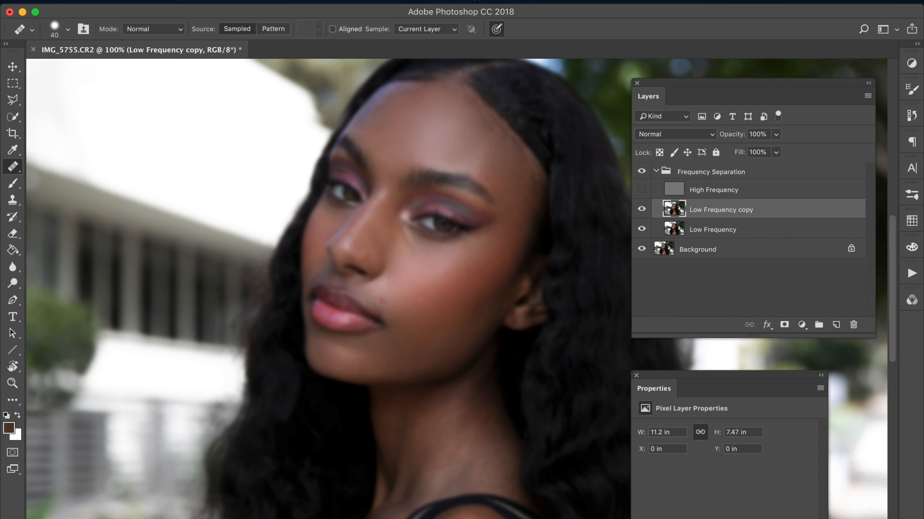
Step: Smooth the uneven tones on the near cheek beside the mouth and along the chin and jaw below it
{"action": "left_click_drag", "start_coordinate": [397, 271], "coordinate": [402, 275]}
{"action": "left_click_drag", "start_coordinate": [409, 319], "coordinate": [411, 333]}
{"action": "left_click", "coordinate": [374, 362], "text": "alt"}
{"action": "left_click", "coordinate": [371, 358], "text": "alt"}
{"action": "mouse_move", "coordinate": [359, 367]}
{"action": "left_mouse_down"}
{"action": "mouse_move", "coordinate": [373, 353]}
{"action": "mouse_move", "coordinate": [367, 348]}
{"action": "mouse_move", "coordinate": [388, 348]}
{"action": "mouse_move", "coordinate": [384, 336]}
{"action": "mouse_move", "coordinate": [416, 334]}
{"action": "mouse_move", "coordinate": [383, 360]}
{"action": "mouse_move", "coordinate": [424, 332]}
{"action": "mouse_move", "coordinate": [368, 352]}
{"action": "mouse_move", "coordinate": [404, 341]}
{"action": "mouse_move", "coordinate": [395, 355]}
{"action": "mouse_move", "coordinate": [417, 339]}
{"action": "left_mouse_up"}
{"action": "left_click", "coordinate": [363, 369], "text": "alt"}
{"action": "left_click", "coordinate": [388, 350], "text": "alt"}
{"action": "left_click", "coordinate": [397, 344], "text": "alt"}
{"action": "left_click", "coordinate": [401, 339], "text": "alt"}
{"action": "left_click", "coordinate": [423, 323], "text": "alt"}
{"action": "left_click", "coordinate": [423, 332], "text": "alt"}
{"action": "left_click", "coordinate": [399, 353]}
Step: Even out the darker patches along the near jawline below the cheek
{"action": "left_click", "coordinate": [435, 325], "text": "alt"}
{"action": "left_click", "coordinate": [421, 351]}
{"action": "left_click", "coordinate": [450, 323], "text": "alt"}
{"action": "left_click", "coordinate": [427, 347]}
{"action": "left_click", "coordinate": [454, 335], "text": "alt"}
{"action": "left_click_drag", "start_coordinate": [460, 339], "coordinate": [438, 341]}
Step: Heal the blotchy tones on the upper and middle part of the neck
{"action": "scroll", "coordinate": [402, 359], "scroll_direction": "down", "scroll_amount": 2}
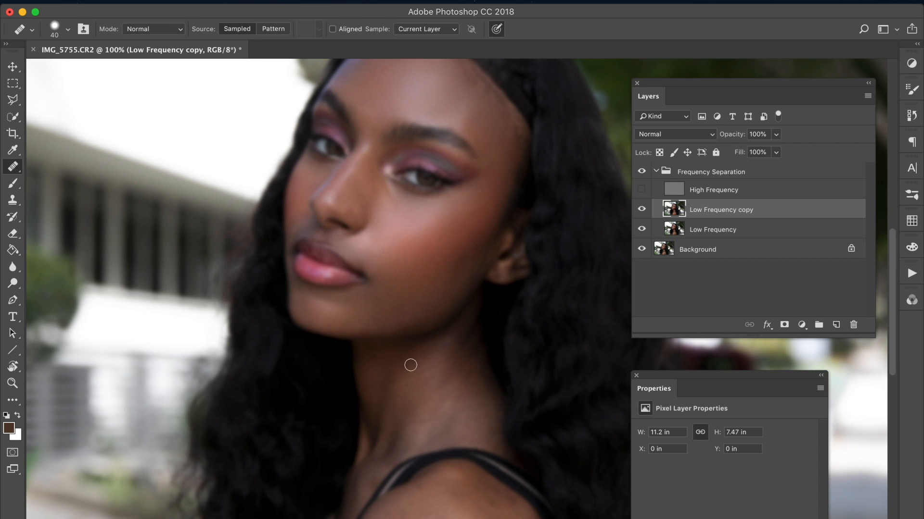
{"action": "left_click", "coordinate": [403, 398], "text": "alt"}
{"action": "mouse_move", "coordinate": [403, 384]}
{"action": "left_mouse_down"}
{"action": "mouse_move", "coordinate": [422, 359]}
{"action": "mouse_move", "coordinate": [444, 358]}
{"action": "mouse_move", "coordinate": [422, 379]}
{"action": "mouse_move", "coordinate": [430, 359]}
{"action": "mouse_move", "coordinate": [415, 367]}
{"action": "mouse_move", "coordinate": [435, 383]}
{"action": "mouse_move", "coordinate": [456, 366]}
{"action": "left_mouse_up"}
{"action": "left_click", "coordinate": [416, 368]}
{"action": "left_click", "coordinate": [436, 370], "text": "alt"}
{"action": "left_click_drag", "start_coordinate": [426, 395], "coordinate": [428, 399]}
{"action": "mouse_move", "coordinate": [418, 385]}
{"action": "left_mouse_down"}
{"action": "mouse_move", "coordinate": [430, 370]}
{"action": "mouse_move", "coordinate": [407, 381]}
{"action": "mouse_move", "coordinate": [417, 366]}
{"action": "mouse_move", "coordinate": [408, 400]}
{"action": "mouse_move", "coordinate": [426, 361]}
{"action": "mouse_move", "coordinate": [411, 380]}
{"action": "mouse_move", "coordinate": [422, 419]}
{"action": "mouse_move", "coordinate": [428, 394]}
{"action": "mouse_move", "coordinate": [418, 420]}
{"action": "left_mouse_up"}
{"action": "left_click", "coordinate": [429, 371], "text": "alt"}
{"action": "left_click", "coordinate": [426, 384]}
Step: Blend the vertical streaks down the neck and smooth its base on the side near the hair
{"action": "left_click_drag", "start_coordinate": [434, 365], "coordinate": [437, 400]}
{"action": "mouse_move", "coordinate": [424, 367]}
{"action": "left_mouse_down"}
{"action": "mouse_move", "coordinate": [404, 387]}
{"action": "mouse_move", "coordinate": [430, 365]}
{"action": "mouse_move", "coordinate": [414, 375]}
{"action": "mouse_move", "coordinate": [424, 395]}
{"action": "mouse_move", "coordinate": [411, 386]}
{"action": "mouse_move", "coordinate": [417, 374]}
{"action": "mouse_move", "coordinate": [410, 388]}
{"action": "mouse_move", "coordinate": [439, 380]}
{"action": "mouse_move", "coordinate": [435, 421]}
{"action": "left_mouse_up"}
{"action": "left_click", "coordinate": [422, 373], "text": "alt"}
{"action": "left_click", "coordinate": [422, 391], "text": "alt"}
{"action": "left_click", "coordinate": [419, 387], "text": "alt"}
{"action": "left_click", "coordinate": [410, 405]}
{"action": "left_click", "coordinate": [475, 425], "text": "alt"}
{"action": "left_click_drag", "start_coordinate": [476, 411], "coordinate": [464, 386]}
Step: Enlarge the healing brush to 60 and smooth the front of the shoulder beside the strap
{"action": "scroll", "coordinate": [418, 336], "scroll_direction": "down", "scroll_amount": 5}
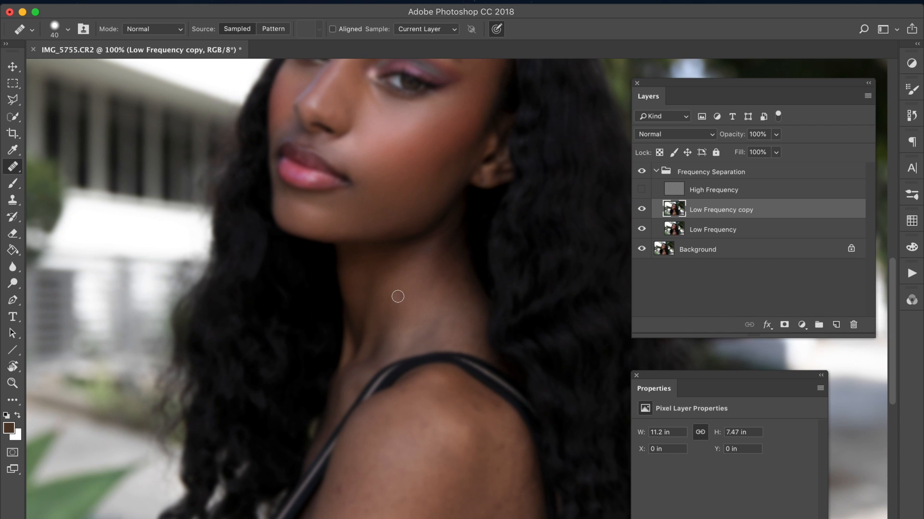
{"action": "scroll", "coordinate": [398, 296], "scroll_direction": "down", "scroll_amount": 15}
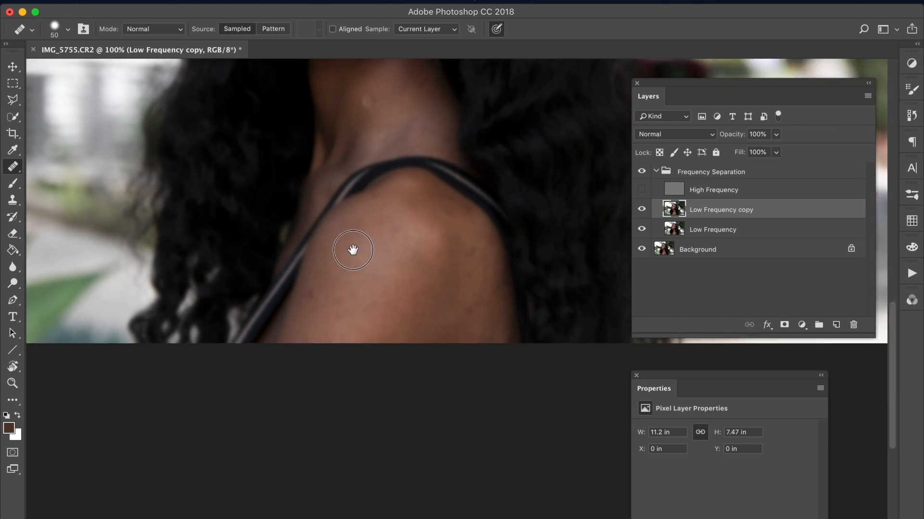
{"action": "scroll", "coordinate": [386, 303], "scroll_direction": "up", "scroll_amount": 10}
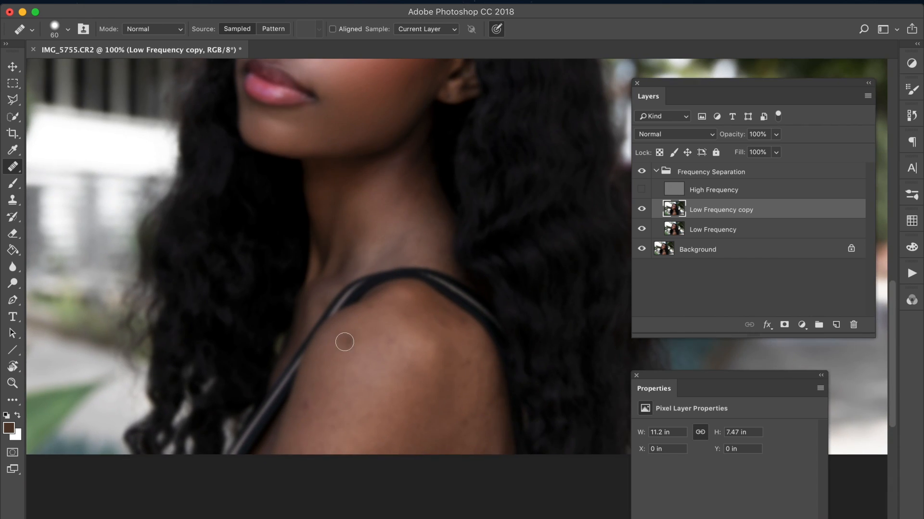
{"action": "left_click", "coordinate": [322, 381], "text": "alt"}
{"action": "left_click_drag", "start_coordinate": [309, 428], "coordinate": [304, 426]}
{"action": "left_click", "coordinate": [327, 384], "text": "alt"}
{"action": "left_click", "coordinate": [333, 418]}
Step: Heal the dark marks across the top of the shoulder just under the strap
{"action": "left_click", "coordinate": [376, 322], "text": "alt"}
{"action": "left_click", "coordinate": [377, 306]}
{"action": "left_click", "coordinate": [378, 313], "text": "alt"}
{"action": "left_click", "coordinate": [402, 307]}
{"action": "left_click", "coordinate": [412, 313], "text": "alt"}
{"action": "left_click", "coordinate": [434, 324]}
{"action": "left_click", "coordinate": [414, 313], "text": "alt"}
{"action": "left_click", "coordinate": [444, 327]}
{"action": "left_click", "coordinate": [449, 330]}
{"action": "left_click", "coordinate": [452, 320]}
Step: Blend the remaining spots at the crest of the shoulder around its highlight
{"action": "left_click", "coordinate": [410, 310]}
{"action": "left_click", "coordinate": [417, 314], "text": "alt"}
{"action": "left_click", "coordinate": [418, 309]}
{"action": "left_click", "coordinate": [423, 325], "text": "alt"}
{"action": "left_click", "coordinate": [424, 326]}
{"action": "left_click", "coordinate": [417, 315], "text": "alt"}
{"action": "left_click", "coordinate": [414, 315]}
{"action": "left_click", "coordinate": [421, 302], "text": "alt"}
{"action": "left_click", "coordinate": [421, 318]}
{"action": "left_click", "coordinate": [426, 323], "text": "alt"}
{"action": "left_click", "coordinate": [430, 310]}
{"action": "left_click_drag", "start_coordinate": [429, 305], "coordinate": [442, 328]}
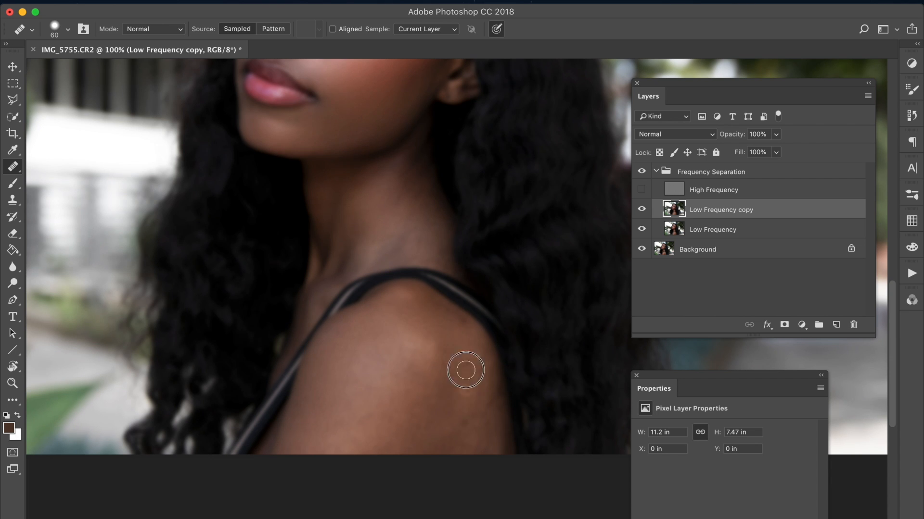
Step: Smooth the patchy tones down the front and middle of the upper arm
{"action": "left_click", "coordinate": [379, 377]}
{"action": "left_click", "coordinate": [391, 384], "text": "alt"}
{"action": "left_click", "coordinate": [379, 434]}
{"action": "left_click", "coordinate": [366, 409]}
{"action": "left_click", "coordinate": [394, 374], "text": "alt"}
{"action": "left_click", "coordinate": [365, 396]}
{"action": "left_click", "coordinate": [375, 359], "text": "alt"}
{"action": "mouse_move", "coordinate": [350, 396]}
{"action": "left_mouse_down"}
{"action": "mouse_move", "coordinate": [358, 377]}
{"action": "mouse_move", "coordinate": [337, 426]}
{"action": "mouse_move", "coordinate": [347, 434]}
{"action": "left_mouse_up"}
{"action": "left_click", "coordinate": [366, 383], "text": "alt"}
{"action": "left_click", "coordinate": [362, 359]}
{"action": "left_click", "coordinate": [370, 377], "text": "alt"}
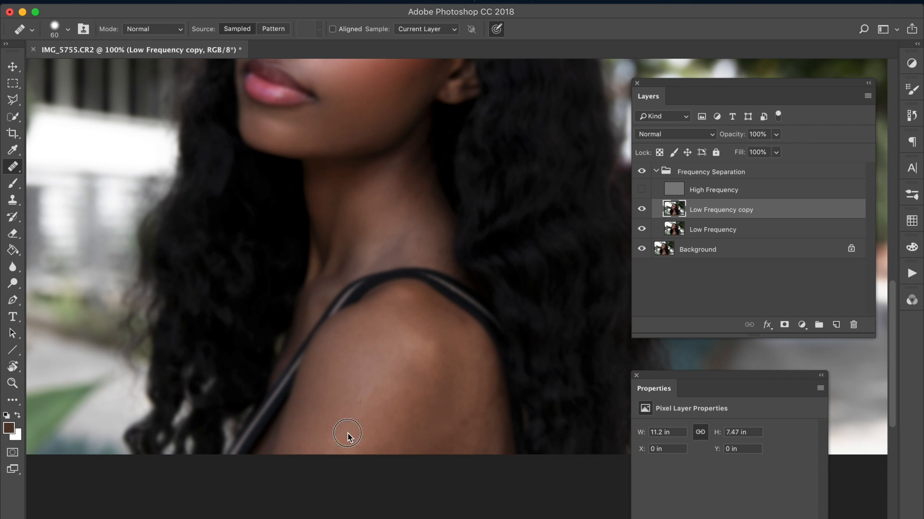
Step: Even out the centre of the upper arm from the shoulder highlight to the picture's lower edge
{"action": "left_click", "coordinate": [353, 398]}
{"action": "left_click", "coordinate": [379, 365], "text": "alt"}
{"action": "left_click_drag", "start_coordinate": [372, 410], "coordinate": [354, 441]}
{"action": "mouse_move", "coordinate": [354, 378]}
{"action": "left_mouse_down"}
{"action": "mouse_move", "coordinate": [376, 351]}
{"action": "mouse_move", "coordinate": [388, 359]}
{"action": "mouse_move", "coordinate": [371, 364]}
{"action": "mouse_move", "coordinate": [373, 381]}
{"action": "mouse_move", "coordinate": [388, 387]}
{"action": "mouse_move", "coordinate": [394, 373]}
{"action": "mouse_move", "coordinate": [451, 336]}
{"action": "mouse_move", "coordinate": [423, 385]}
{"action": "mouse_move", "coordinate": [415, 379]}
{"action": "mouse_move", "coordinate": [402, 391]}
{"action": "mouse_move", "coordinate": [410, 376]}
{"action": "mouse_move", "coordinate": [394, 397]}
{"action": "mouse_move", "coordinate": [403, 351]}
{"action": "left_mouse_up"}
{"action": "left_click", "coordinate": [389, 394], "text": "alt"}
{"action": "left_click", "coordinate": [413, 381]}
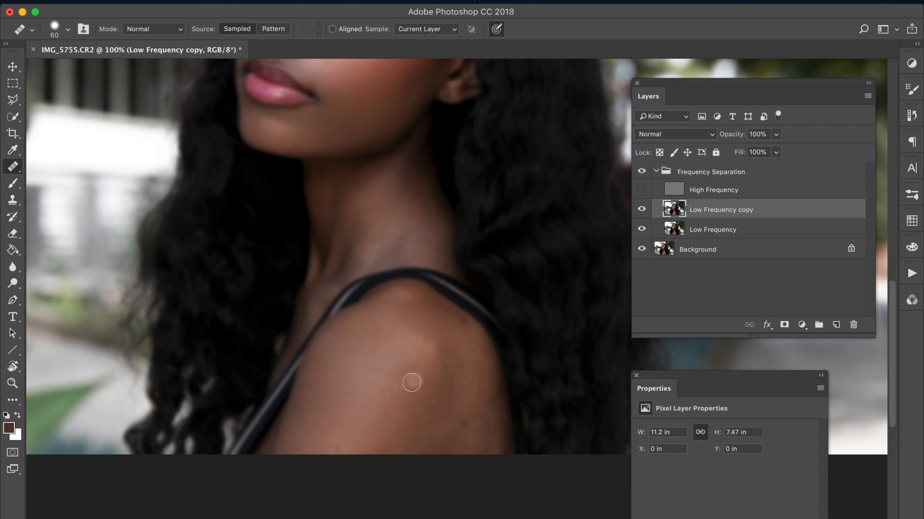
{"action": "mouse_move", "coordinate": [371, 419]}
{"action": "left_mouse_down"}
{"action": "mouse_move", "coordinate": [371, 444]}
{"action": "mouse_move", "coordinate": [435, 395]}
{"action": "left_mouse_up"}
{"action": "left_click", "coordinate": [425, 412], "text": "alt"}
{"action": "left_click", "coordinate": [425, 413]}
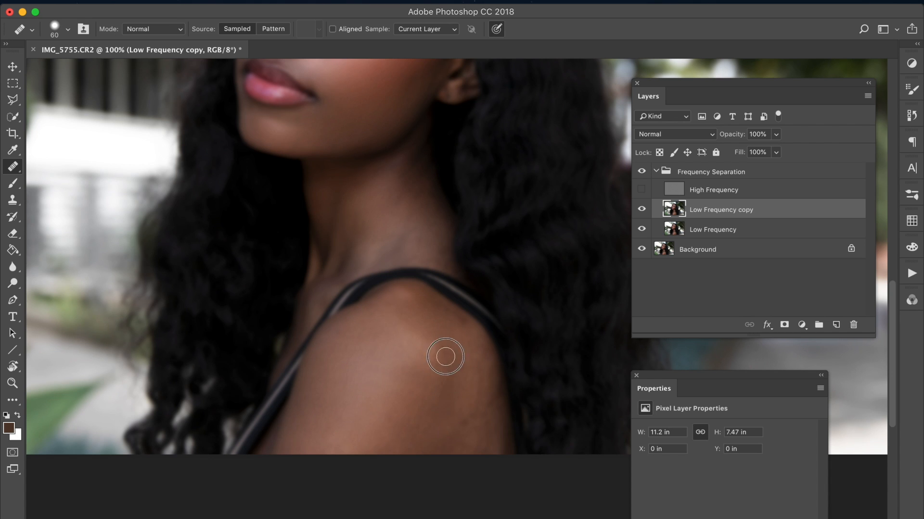
Step: Heal the dark blotches along the outer side of the upper arm next to the hair
{"action": "left_click", "coordinate": [438, 393], "text": "alt"}
{"action": "left_click", "coordinate": [447, 335]}
{"action": "left_click", "coordinate": [448, 383]}
{"action": "left_click", "coordinate": [443, 328]}
{"action": "left_click", "coordinate": [477, 407], "text": "alt"}
{"action": "left_click", "coordinate": [466, 382]}
{"action": "left_click", "coordinate": [463, 436], "text": "alt"}
{"action": "left_click", "coordinate": [468, 418]}
{"action": "left_click", "coordinate": [473, 409]}
{"action": "left_click", "coordinate": [477, 388]}
{"action": "left_click", "coordinate": [471, 430], "text": "alt"}
{"action": "left_click", "coordinate": [479, 406]}
{"action": "left_click", "coordinate": [487, 411], "text": "alt"}
{"action": "left_click", "coordinate": [470, 340]}
Step: Blend the outer shoulder tones between the strap and the middle of the upper arm
{"action": "left_click", "coordinate": [481, 355], "text": "alt"}
{"action": "left_click", "coordinate": [482, 354]}
{"action": "left_click", "coordinate": [462, 335], "text": "alt"}
{"action": "mouse_move", "coordinate": [468, 358]}
{"action": "left_mouse_down"}
{"action": "mouse_move", "coordinate": [461, 379]}
{"action": "mouse_move", "coordinate": [445, 325]}
{"action": "mouse_move", "coordinate": [458, 378]}
{"action": "left_mouse_up"}
{"action": "left_click", "coordinate": [444, 325], "text": "alt"}
{"action": "left_click", "coordinate": [459, 374], "text": "alt"}
{"action": "left_click", "coordinate": [455, 366]}
{"action": "left_click", "coordinate": [450, 334], "text": "alt"}
{"action": "left_click", "coordinate": [443, 389]}
{"action": "left_click", "coordinate": [445, 348]}
{"action": "left_click", "coordinate": [442, 328], "text": "alt"}
{"action": "mouse_move", "coordinate": [449, 386]}
{"action": "left_mouse_down"}
{"action": "mouse_move", "coordinate": [444, 397]}
{"action": "mouse_move", "coordinate": [453, 392]}
{"action": "left_mouse_up"}
Step: Touch up the remaining uneven patches on the lower arm, the front of the shoulder and around the highlight
{"action": "left_click", "coordinate": [401, 442]}
{"action": "mouse_move", "coordinate": [387, 424]}
{"action": "left_mouse_down"}
{"action": "mouse_move", "coordinate": [396, 391]}
{"action": "mouse_move", "coordinate": [402, 397]}
{"action": "left_mouse_up"}
{"action": "left_click", "coordinate": [411, 417]}
{"action": "left_click", "coordinate": [405, 411], "text": "alt"}
{"action": "left_click", "coordinate": [391, 344], "text": "alt"}
{"action": "left_click_drag", "start_coordinate": [365, 359], "coordinate": [365, 359]}
{"action": "left_click_drag", "start_coordinate": [316, 395], "coordinate": [340, 373]}
{"action": "left_click", "coordinate": [347, 349]}
{"action": "left_click", "coordinate": [431, 352]}
{"action": "left_click", "coordinate": [443, 397]}
Step: Compare the neck and shoulder with and without the retouching on the Low Frequency copy layer
{"action": "left_click", "coordinate": [642, 209]}
{"action": "left_click", "coordinate": [643, 210]}
{"action": "left_click", "coordinate": [642, 209]}
{"action": "left_click", "coordinate": [643, 210]}
{"action": "left_click", "coordinate": [642, 210]}
{"action": "left_click", "coordinate": [642, 210]}
{"action": "left_click", "coordinate": [642, 210]}
{"action": "left_click", "coordinate": [642, 210]}
Step: Check the face with and without the Low Frequency copy retouching and make the High Frequency layer visible again
{"action": "left_click_drag", "start_coordinate": [471, 320], "coordinate": [482, 432]}
{"action": "left_click_drag", "start_coordinate": [472, 365], "coordinate": [471, 304]}
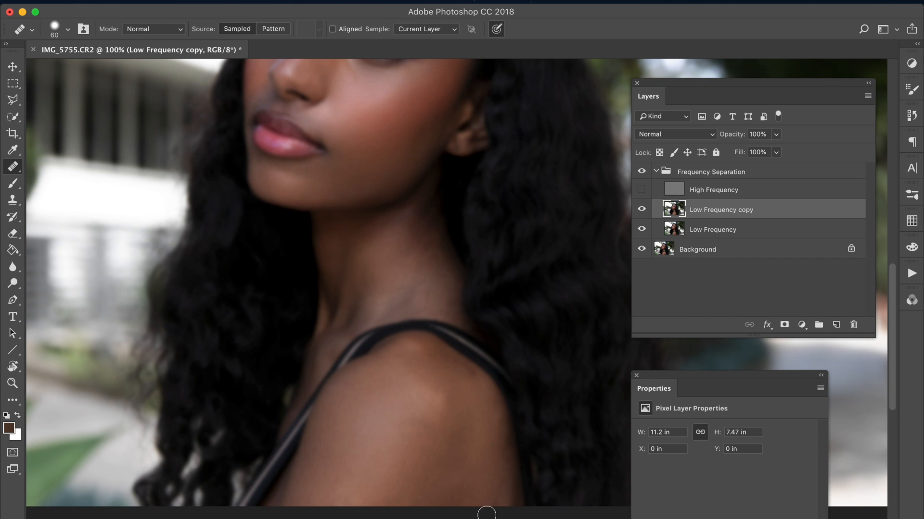
{"action": "mouse_move", "coordinate": [476, 249]}
{"action": "left_mouse_down"}
{"action": "mouse_move", "coordinate": [470, 385]}
{"action": "mouse_move", "coordinate": [480, 427]}
{"action": "left_mouse_up"}
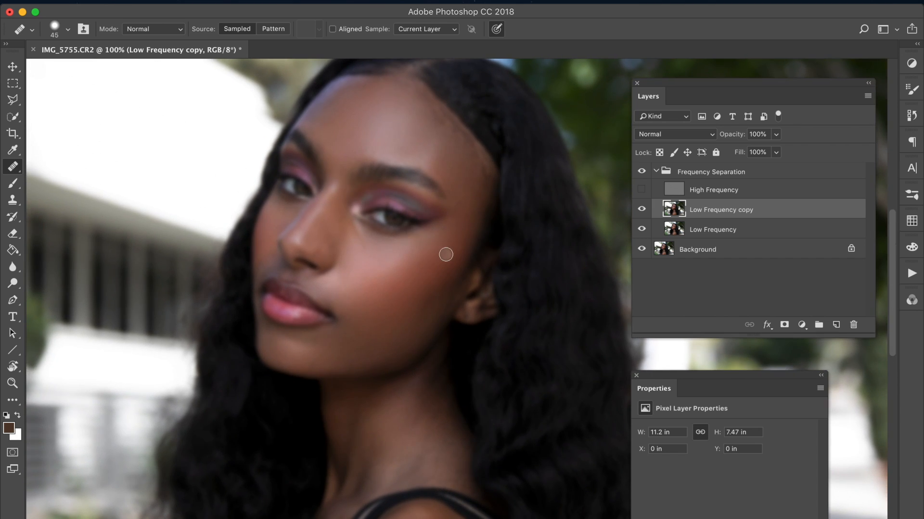
{"action": "left_click", "coordinate": [644, 209]}
{"action": "left_click", "coordinate": [642, 210]}
{"action": "left_click", "coordinate": [642, 190]}
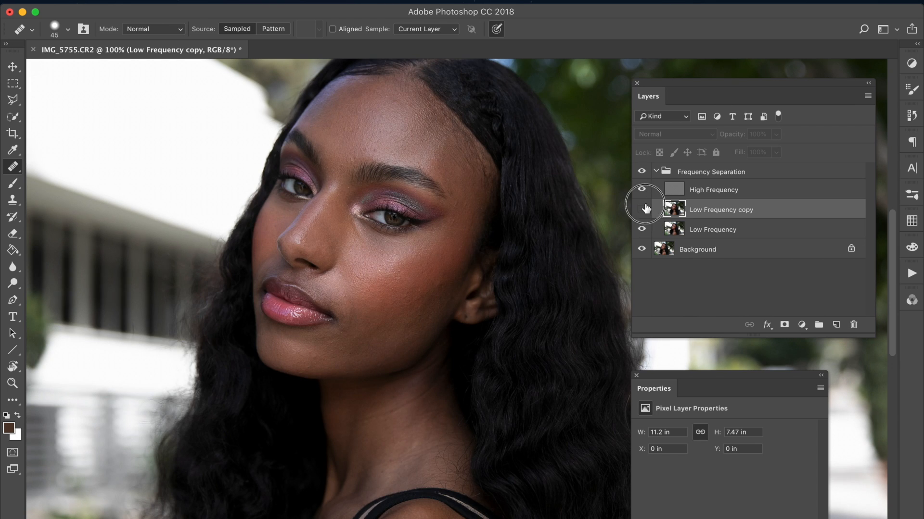
{"action": "left_click", "coordinate": [643, 208]}
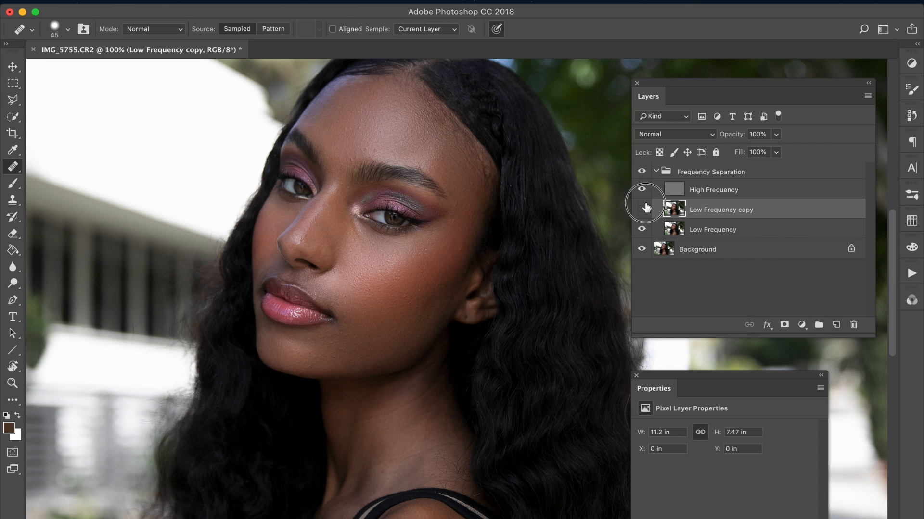
Step: Duplicate the High Frequency layer, then hide the copy and make the original High Frequency layer active
{"action": "left_click", "coordinate": [688, 193]}
{"action": "key", "text": "super+j"}
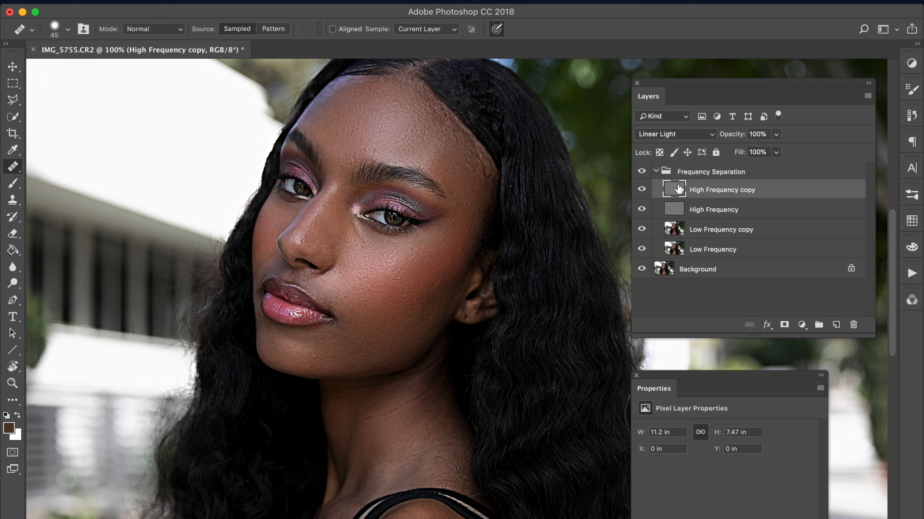
{"action": "key", "text": "super+plus"}
{"action": "left_click", "coordinate": [642, 190]}
{"action": "left_click", "coordinate": [687, 210]}
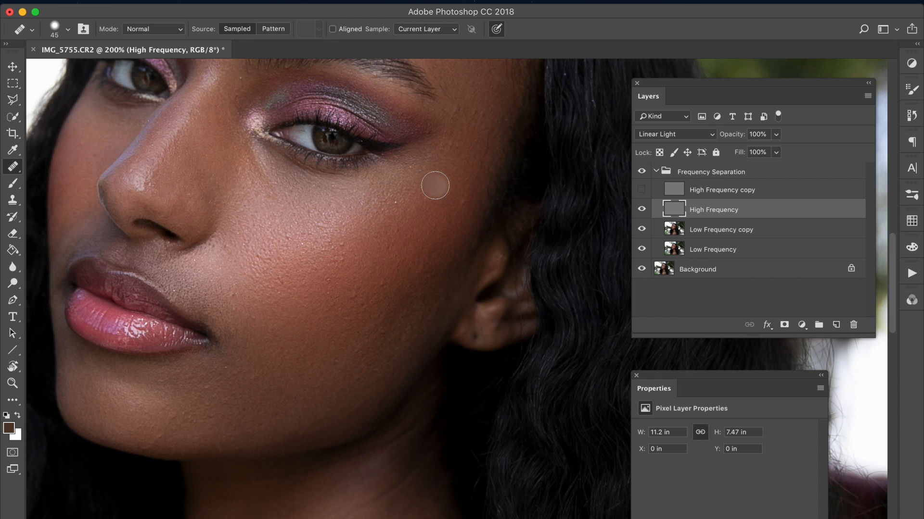
Step: Reduce the healing brush to 35 and heal the texture blemishes on the forehead on the High Frequency layer
{"action": "left_click_drag", "start_coordinate": [285, 309], "coordinate": [344, 324]}
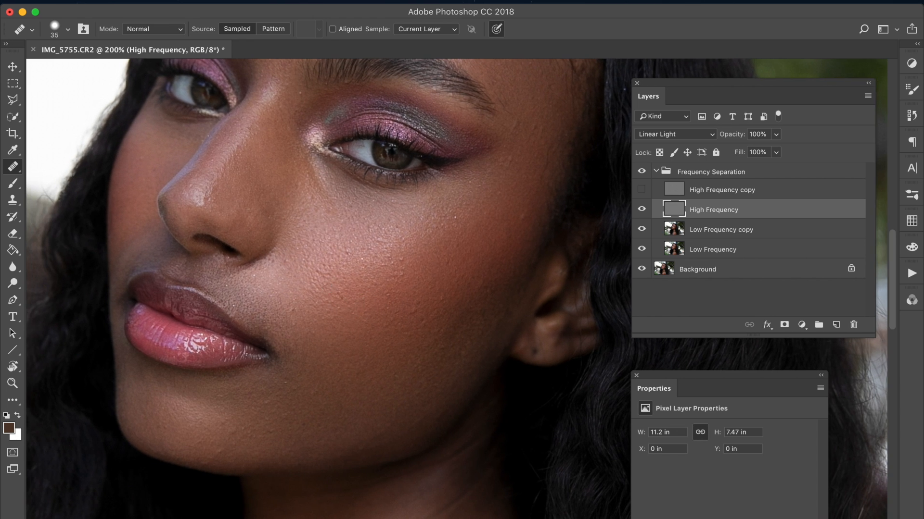
{"action": "key", "text": "super+minus"}
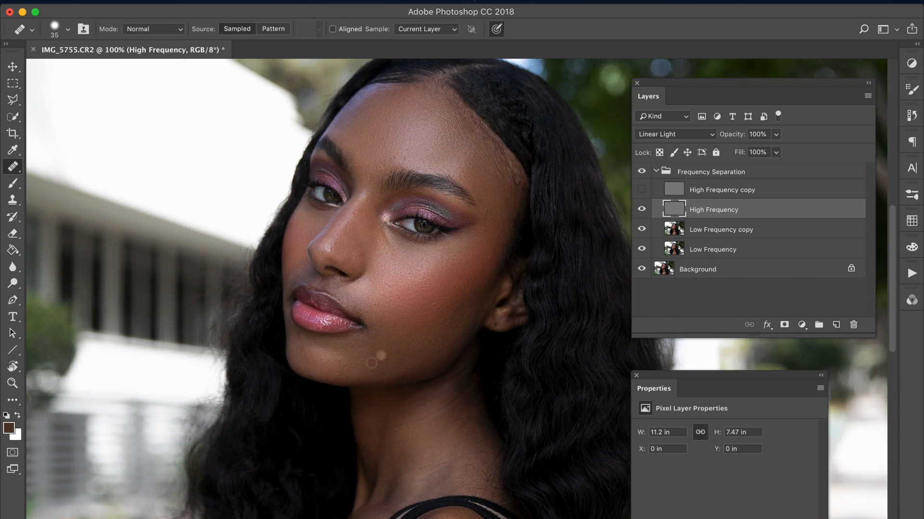
{"action": "scroll", "coordinate": [356, 171], "scroll_direction": "up", "scroll_amount": 3}
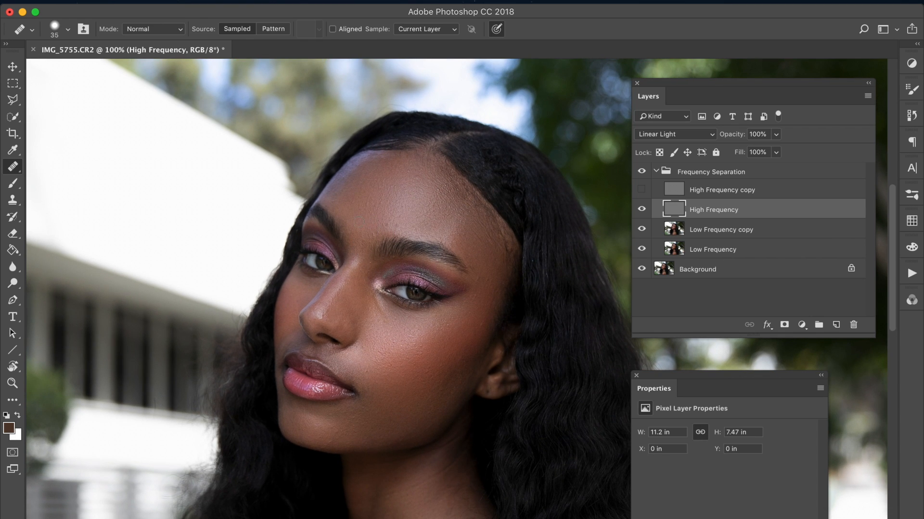
{"action": "left_click", "coordinate": [368, 236], "text": "alt"}
{"action": "left_click", "coordinate": [393, 198]}
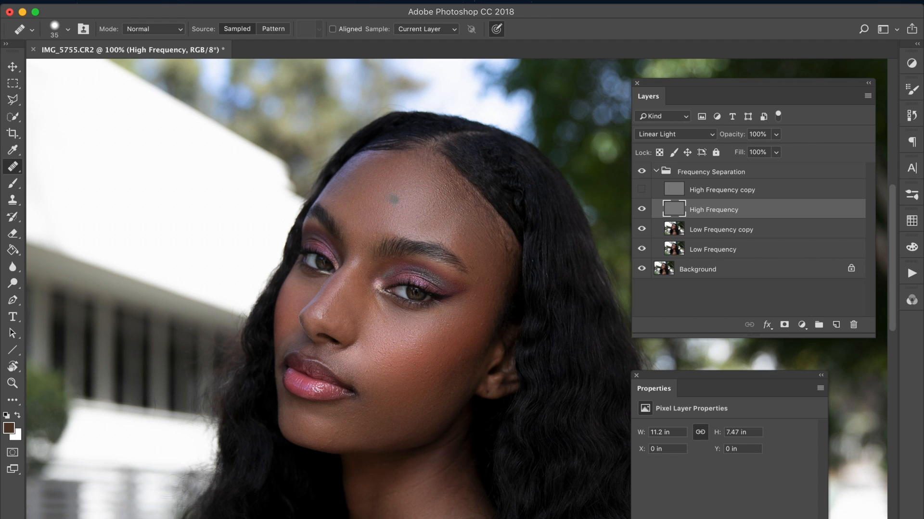
{"action": "left_click", "coordinate": [380, 190], "text": "alt"}
{"action": "left_click", "coordinate": [455, 207]}
Step: Heal the skin texture on the upper near cheek below the eye
{"action": "scroll", "coordinate": [380, 320], "scroll_direction": "down", "scroll_amount": 2}
{"action": "scroll", "coordinate": [380, 320], "scroll_direction": "right", "scroll_amount": 1}
{"action": "left_click", "coordinate": [412, 306]}
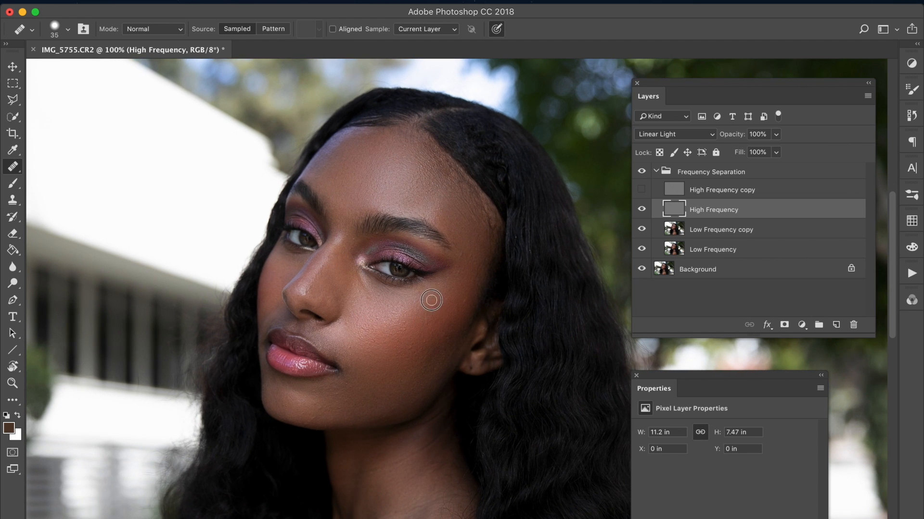
Step: Heal the skin texture on the outer near cheek and up along the temple on the High Frequency layer
{"action": "left_click", "coordinate": [449, 313]}
{"action": "left_click", "coordinate": [455, 306]}
{"action": "left_click", "coordinate": [469, 252], "text": "alt"}
{"action": "left_click", "coordinate": [463, 293]}
Step: Heal the remaining texture blemishes on the lower cheek, beside the mouth and along the jaw on the High Frequency layer
{"action": "left_click", "coordinate": [392, 366]}
{"action": "left_click", "coordinate": [367, 344]}
{"action": "left_click", "coordinate": [376, 334]}
{"action": "left_click", "coordinate": [401, 344], "text": "alt"}
{"action": "left_click", "coordinate": [383, 357]}
{"action": "left_click", "coordinate": [425, 333], "text": "alt"}
{"action": "left_click", "coordinate": [400, 375]}
{"action": "left_click", "coordinate": [377, 312]}
{"action": "key", "text": "super+minus"}
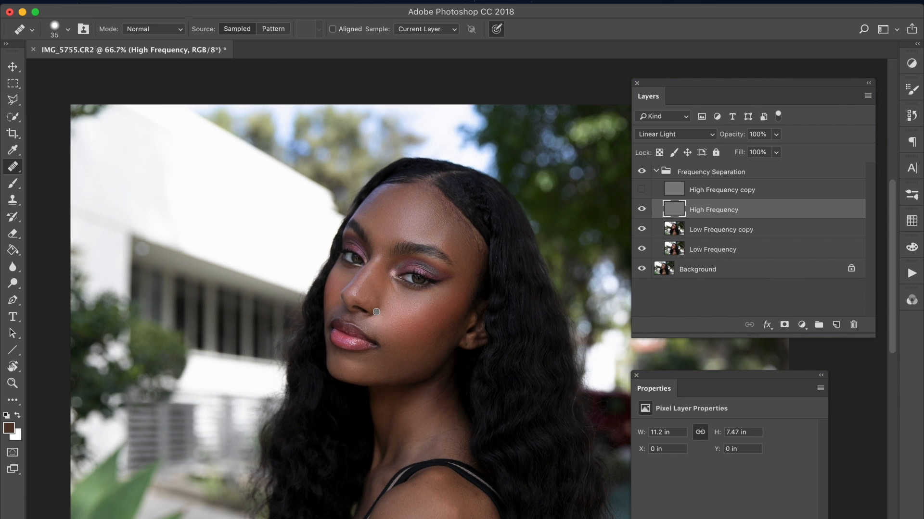
{"action": "left_click_drag", "start_coordinate": [442, 302], "coordinate": [391, 231]}
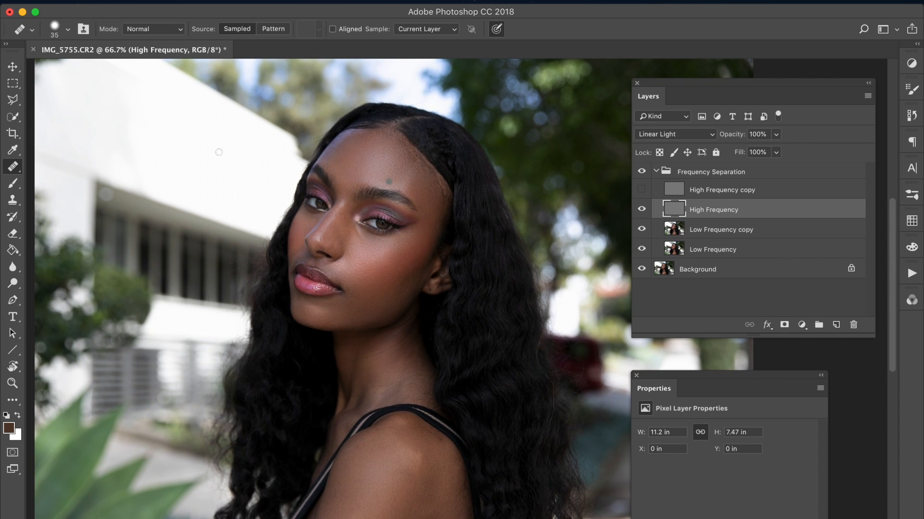
Step: Lower the Low Frequency copy layer's opacity to 79%, comparing it on and off, and save the document as IMG_5755.psd
{"action": "left_click", "coordinate": [13, 66]}
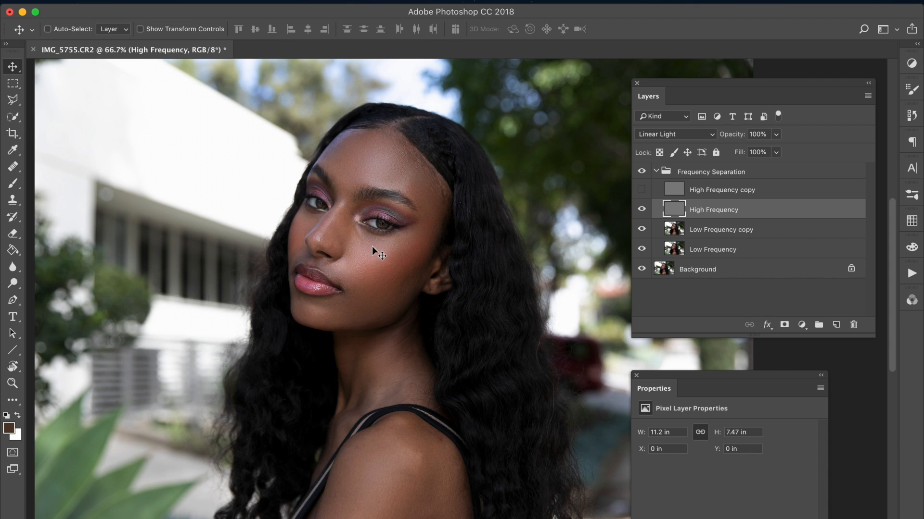
{"action": "left_click", "coordinate": [641, 230]}
{"action": "left_click", "coordinate": [677, 232]}
{"action": "left_click_drag", "start_coordinate": [742, 134], "coordinate": [721, 134]}
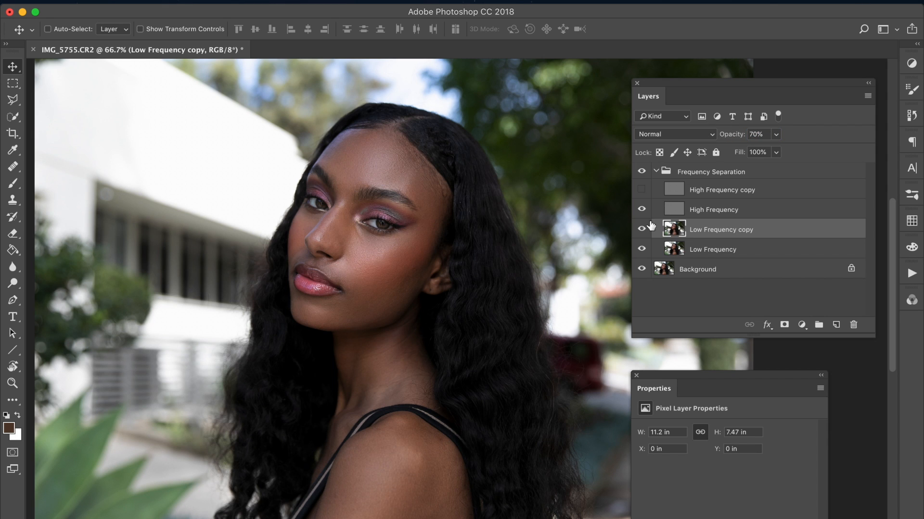
{"action": "left_click", "coordinate": [643, 229]}
{"action": "left_click_drag", "start_coordinate": [723, 141], "coordinate": [731, 140]}
{"action": "left_click", "coordinate": [110, 1]}
{"action": "left_click", "coordinate": [140, 123]}
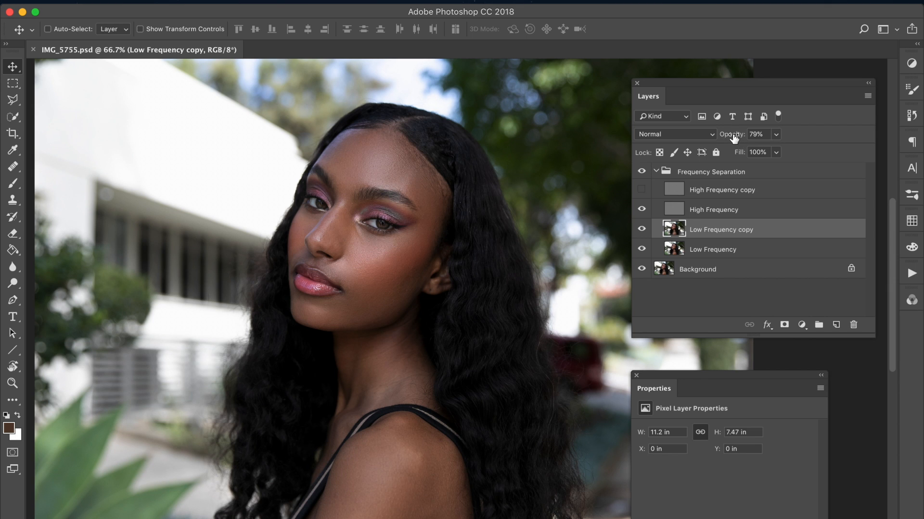
Step: Fine-tune the Low Frequency copy layer's opacity to 86% while comparing the face with and without it
{"action": "mouse_move", "coordinate": [735, 137]}
{"action": "left_mouse_down"}
{"action": "mouse_move", "coordinate": [715, 135]}
{"action": "mouse_move", "coordinate": [748, 138]}
{"action": "mouse_move", "coordinate": [740, 136]}
{"action": "left_mouse_up"}
{"action": "left_click", "coordinate": [641, 230]}
{"action": "left_click", "coordinate": [643, 231]}
{"action": "left_click", "coordinate": [642, 231]}
{"action": "left_click_drag", "start_coordinate": [724, 140], "coordinate": [728, 140]}
Step: Heal the uneven tones on the neck on the Low Frequency copy layer with a size 40 healing brush
{"action": "left_click", "coordinate": [18, 166]}
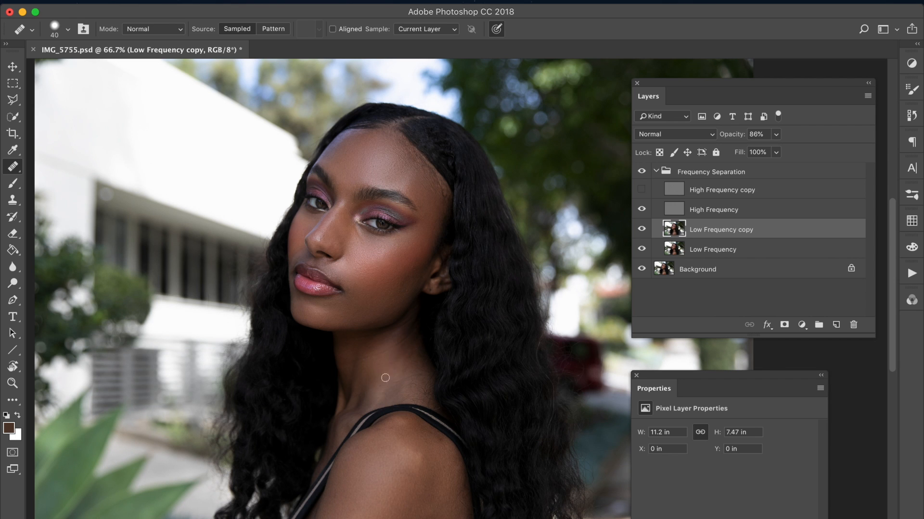
{"action": "left_click_drag", "start_coordinate": [402, 368], "coordinate": [398, 383]}
{"action": "left_click", "coordinate": [381, 357]}
{"action": "left_click", "coordinate": [13, 67]}
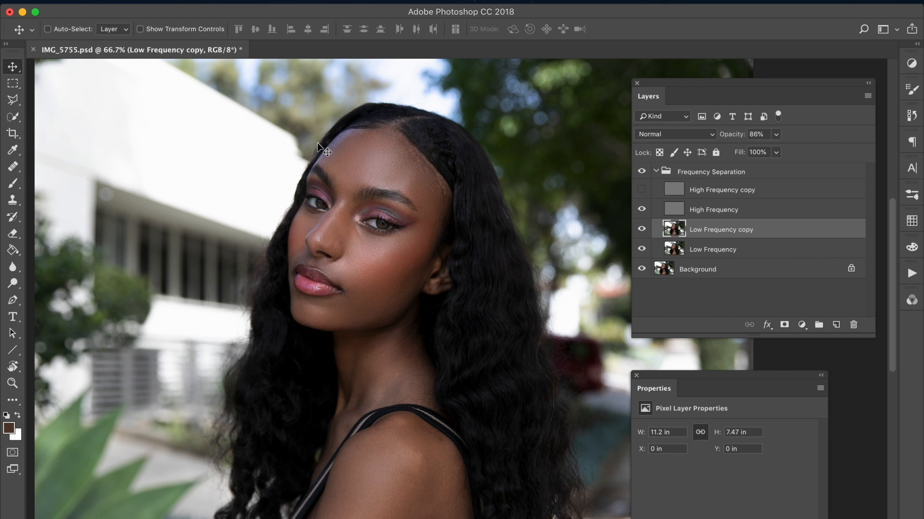
Step: Add a Curves adjustment layer directly above the Low Frequency copy layer
{"action": "left_click", "coordinate": [219, 0]}
{"action": "left_click", "coordinate": [219, 0]}
{"action": "left_click", "coordinate": [219, 0]}
{"action": "mouse_move", "coordinate": [298, 165]}
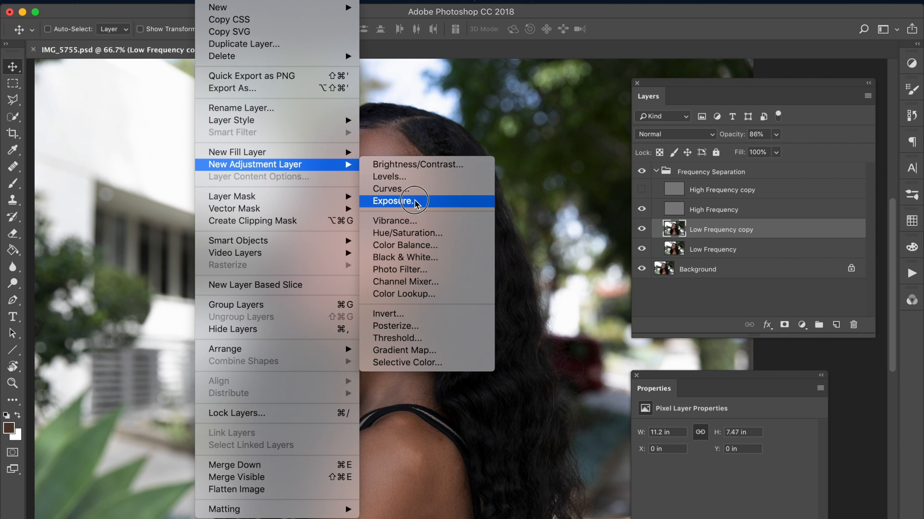
{"action": "left_click", "coordinate": [406, 187]}
{"action": "key", "text": "Return"}
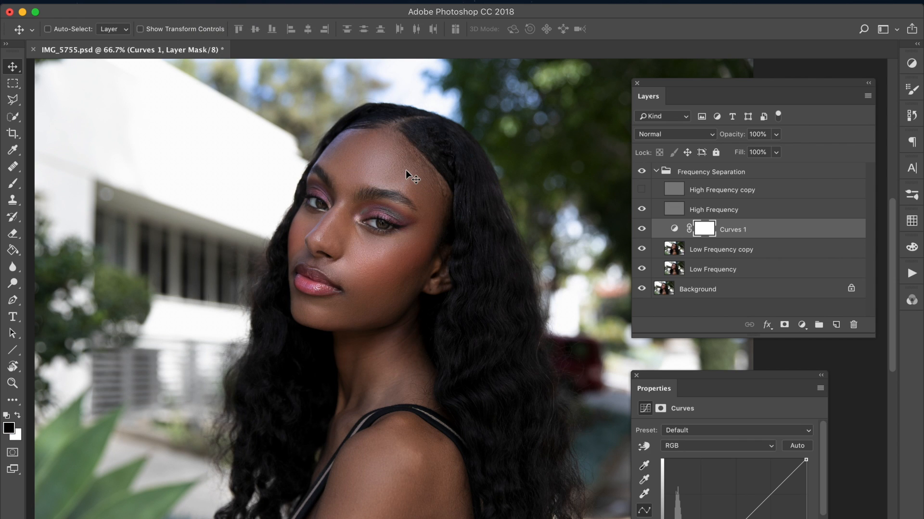
Step: Shape the new adjustment into an S-curve with lifted highlights and lowered shadows, and invert its mask to black
{"action": "key", "text": "super+1"}
{"action": "left_click_drag", "start_coordinate": [663, 369], "coordinate": [518, 291]}
{"action": "left_click_drag", "start_coordinate": [631, 437], "coordinate": [637, 403]}
{"action": "scroll", "coordinate": [623, 379], "scroll_direction": "down", "scroll_amount": 1}
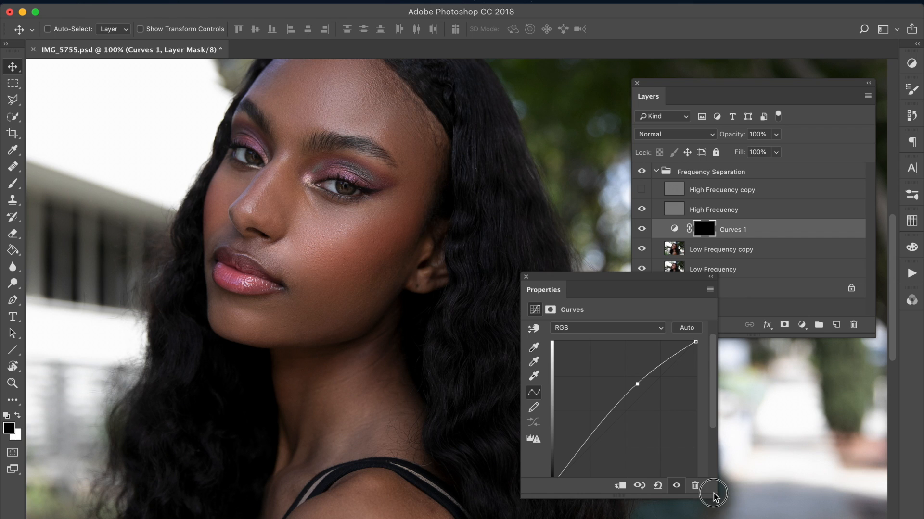
{"action": "left_click_drag", "start_coordinate": [589, 426], "coordinate": [600, 440]}
{"action": "left_click", "coordinate": [639, 385]}
{"action": "left_click_drag", "start_coordinate": [639, 385], "coordinate": [634, 382]}
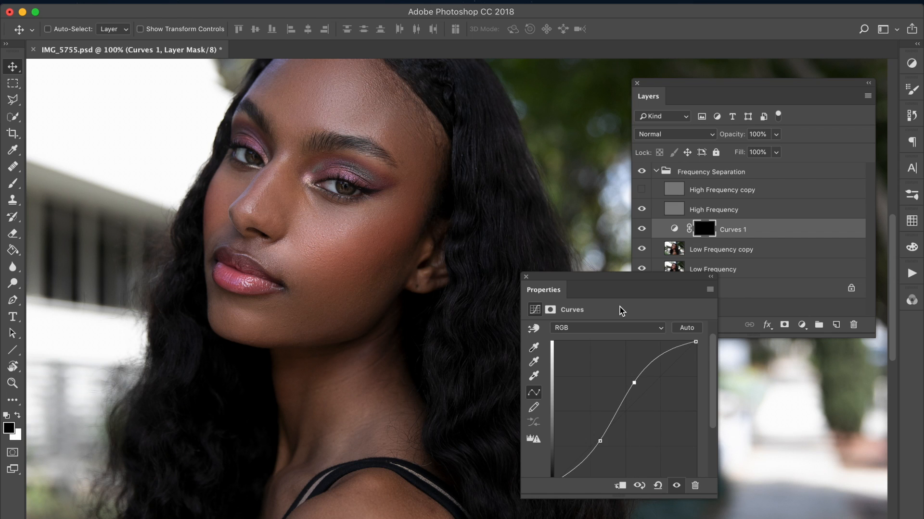
Step: Set up a size 30 white brush at 88% opacity for the Curves 1 mask and straighten the curve
{"action": "key", "text": "b"}
{"action": "key", "text": "super+plus"}
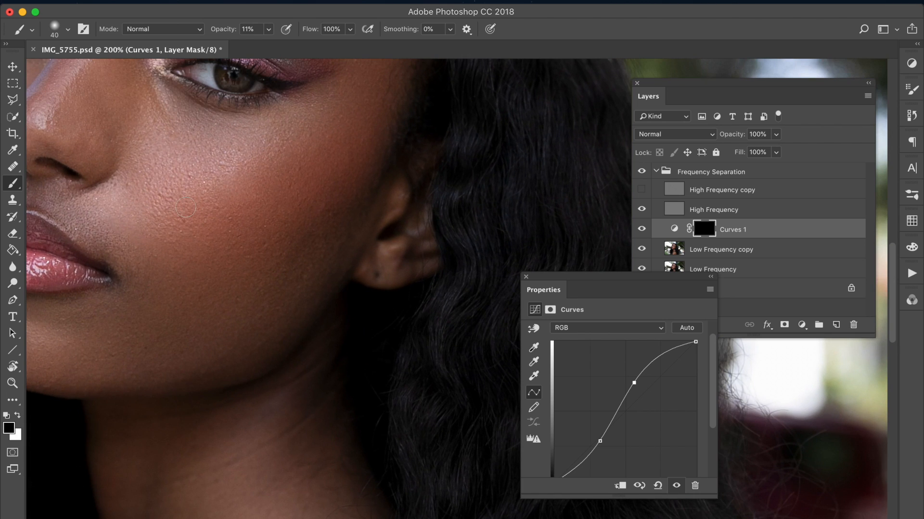
{"action": "key", "text": "bracketleft"}
{"action": "key", "text": "super+minus"}
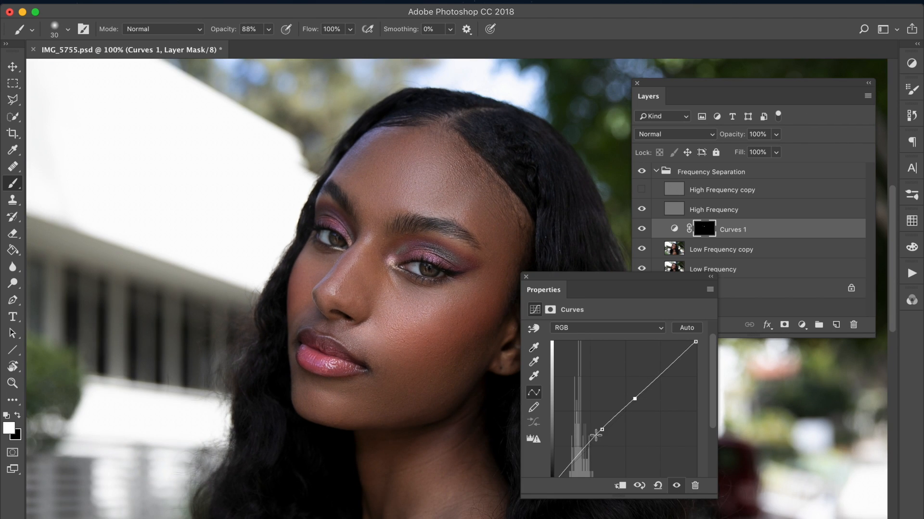
{"action": "left_click_drag", "start_coordinate": [600, 430], "coordinate": [600, 431]}
Step: Compare the image with and without Curves 1, lower that layer's opacity and collapse the Frequency Separation group
{"action": "left_click", "coordinate": [641, 228]}
{"action": "left_click", "coordinate": [640, 227]}
{"action": "key", "text": "super+minus"}
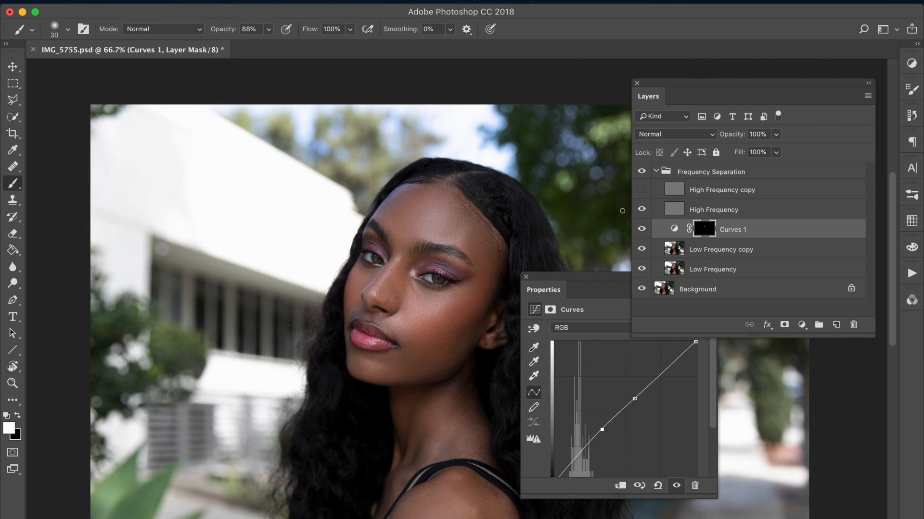
{"action": "left_click_drag", "start_coordinate": [735, 134], "coordinate": [722, 135]}
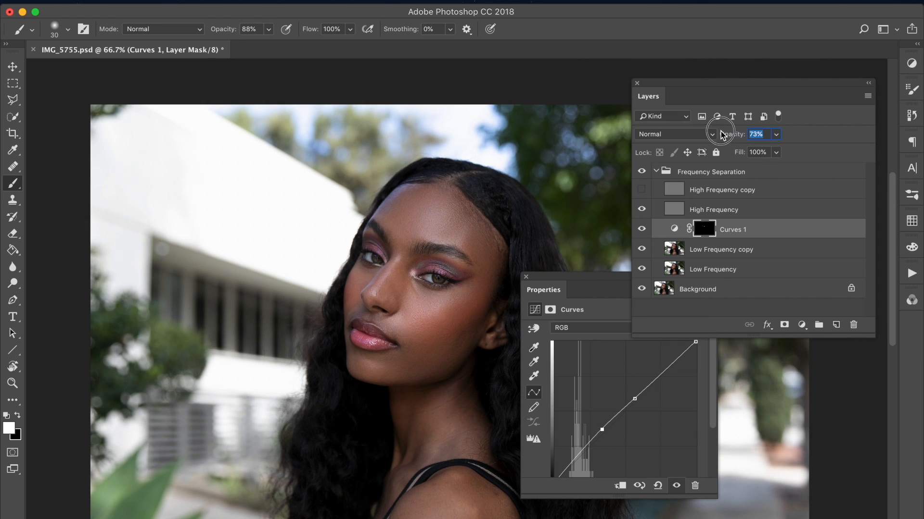
{"action": "left_click", "coordinate": [656, 171]}
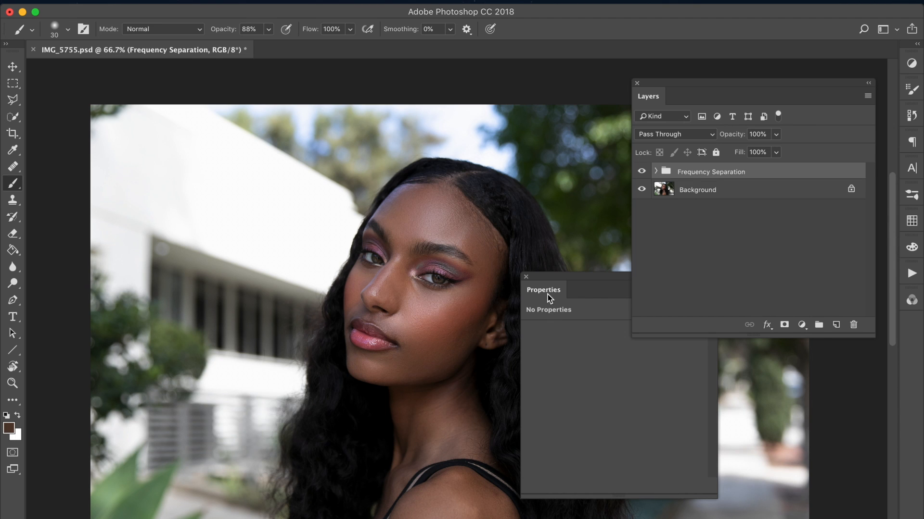
Step: Add a Black & White adjustment layer above the Frequency Separation group and set its Reds to -58
{"action": "left_click_drag", "start_coordinate": [547, 295], "coordinate": [573, 344]}
{"action": "key", "text": "v"}
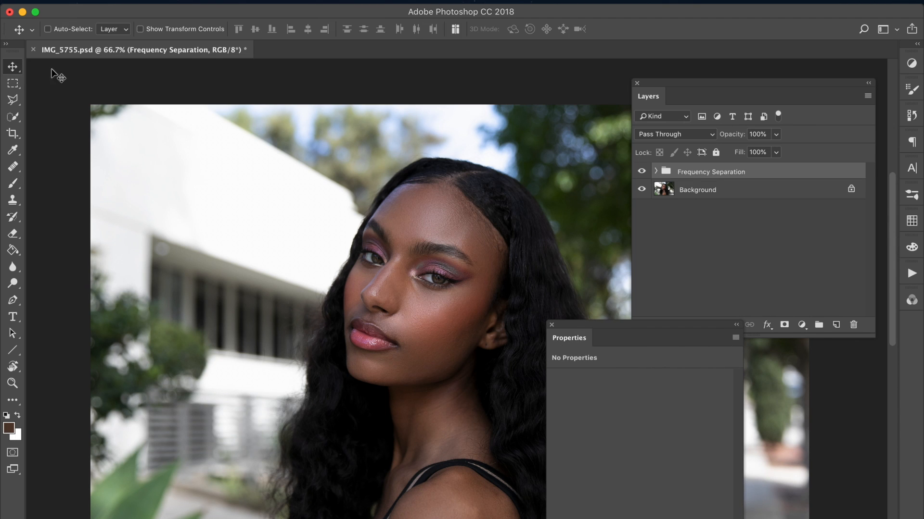
{"action": "left_click", "coordinate": [214, 1]}
{"action": "mouse_move", "coordinate": [344, 166]}
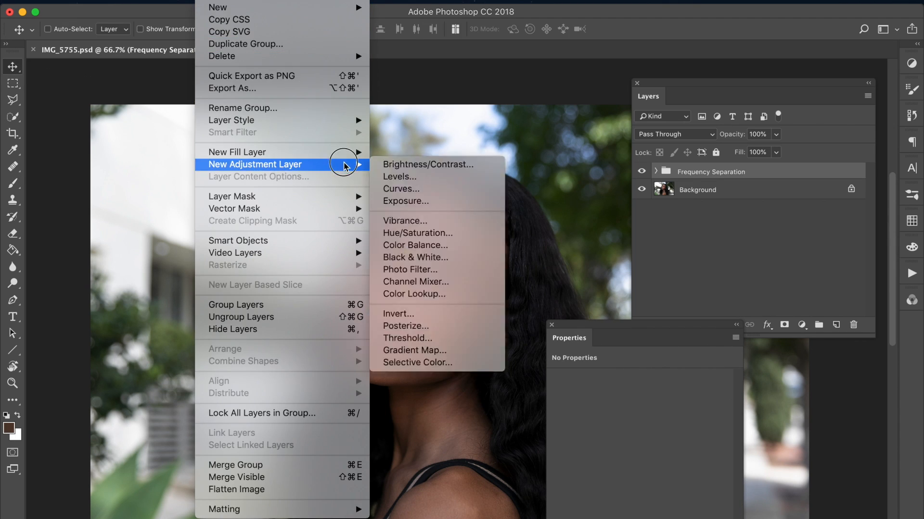
{"action": "left_click", "coordinate": [448, 260]}
{"action": "key", "text": "Return"}
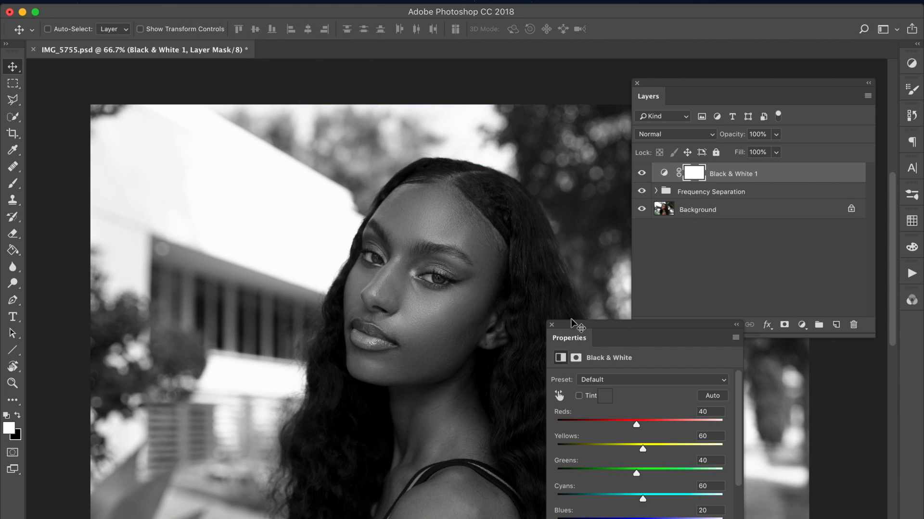
{"action": "left_click_drag", "start_coordinate": [568, 332], "coordinate": [569, 282]}
{"action": "left_click", "coordinate": [604, 374]}
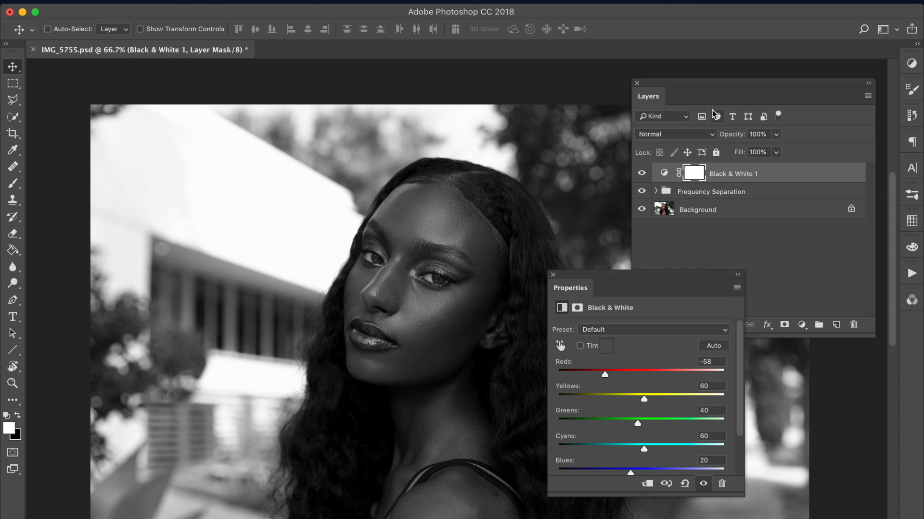
Step: Blend the Black & White 1 layer in Multiply mode at 17% opacity and compare the image with and without it
{"action": "left_click", "coordinate": [701, 134]}
{"action": "left_click", "coordinate": [707, 171]}
{"action": "left_click_drag", "start_coordinate": [733, 138], "coordinate": [678, 136]}
{"action": "left_click", "coordinate": [641, 172]}
{"action": "left_click", "coordinate": [642, 172]}
Step: Change the Black & White 1 layer's blending mode to Overlay and compare the result on and off
{"action": "left_click", "coordinate": [674, 134]}
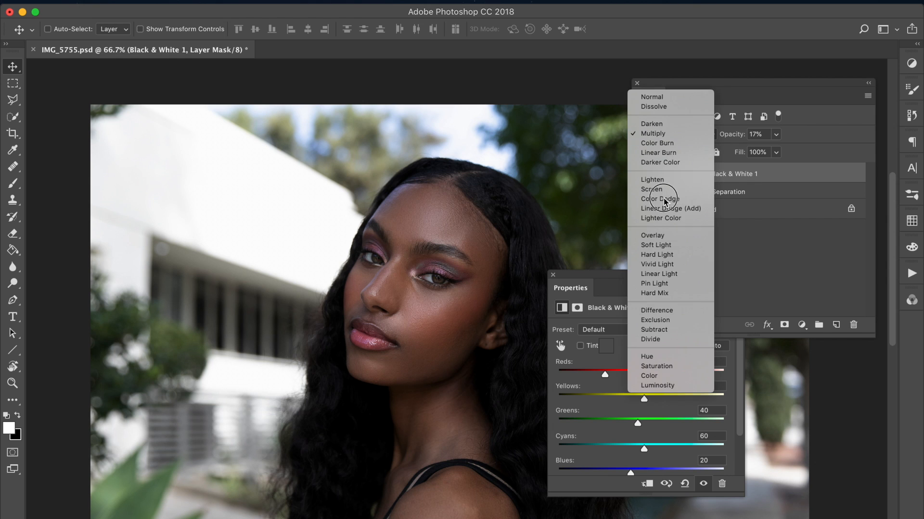
{"action": "left_click", "coordinate": [652, 235]}
{"action": "left_click_drag", "start_coordinate": [598, 289], "coordinate": [632, 339]}
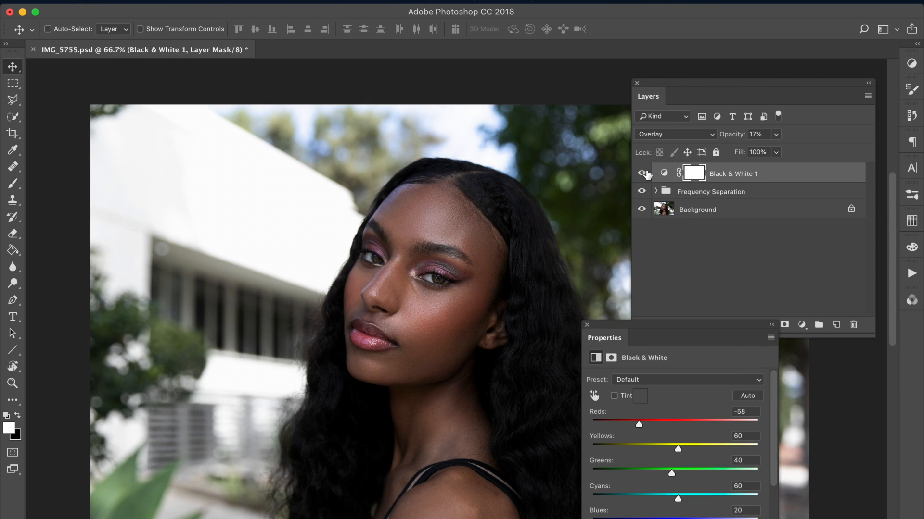
{"action": "left_click", "coordinate": [644, 173]}
{"action": "left_click", "coordinate": [643, 172]}
Step: Try a tint on the Black & White 1 adjustment and compare the image with and without the layer
{"action": "left_click", "coordinate": [618, 395]}
{"action": "left_click_drag", "start_coordinate": [644, 96], "coordinate": [575, 48]}
{"action": "left_click_drag", "start_coordinate": [594, 330], "coordinate": [575, 311]}
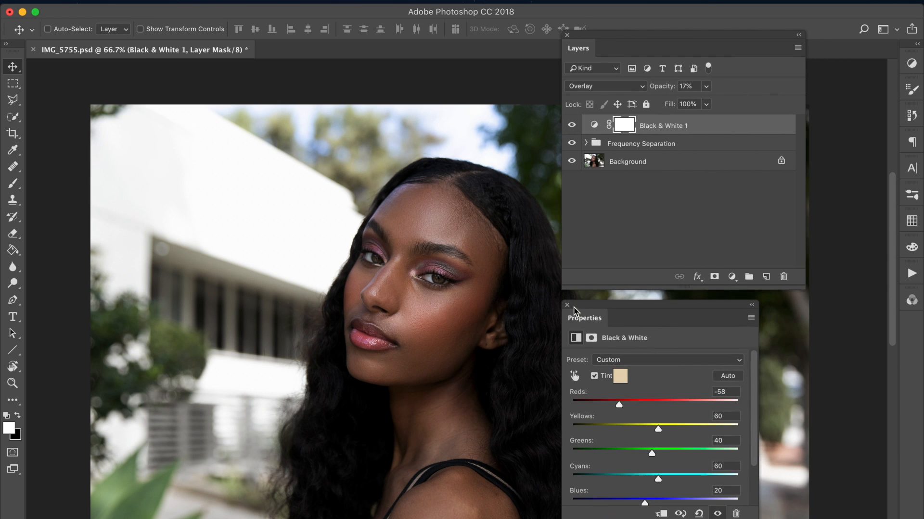
{"action": "left_click", "coordinate": [572, 125]}
{"action": "left_click", "coordinate": [572, 125]}
Step: Lower the Black & White 1 layer's opacity to 13%, turn its tint off and compare the effect
{"action": "left_click_drag", "start_coordinate": [658, 89], "coordinate": [655, 89]}
{"action": "left_click", "coordinate": [595, 377]}
{"action": "left_click", "coordinate": [594, 376]}
{"action": "left_click", "coordinate": [594, 377]}
{"action": "left_click", "coordinate": [569, 127]}
{"action": "left_click", "coordinate": [570, 128]}
Step: Add a Gradient Map adjustment layer above Black & White 1, blended in Luminosity mode at 21% opacity
{"action": "left_click_drag", "start_coordinate": [209, 1], "coordinate": [402, 355]}
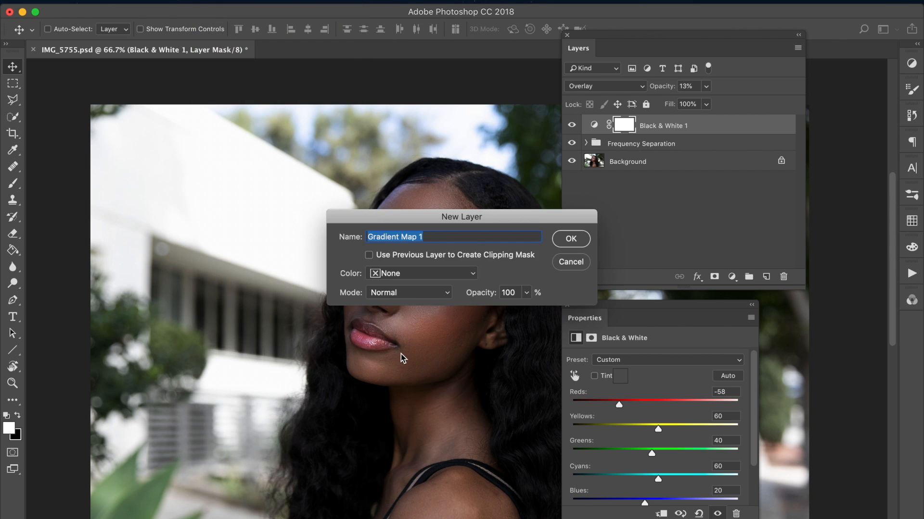
{"action": "key", "text": "Return"}
{"action": "left_click", "coordinate": [627, 87]}
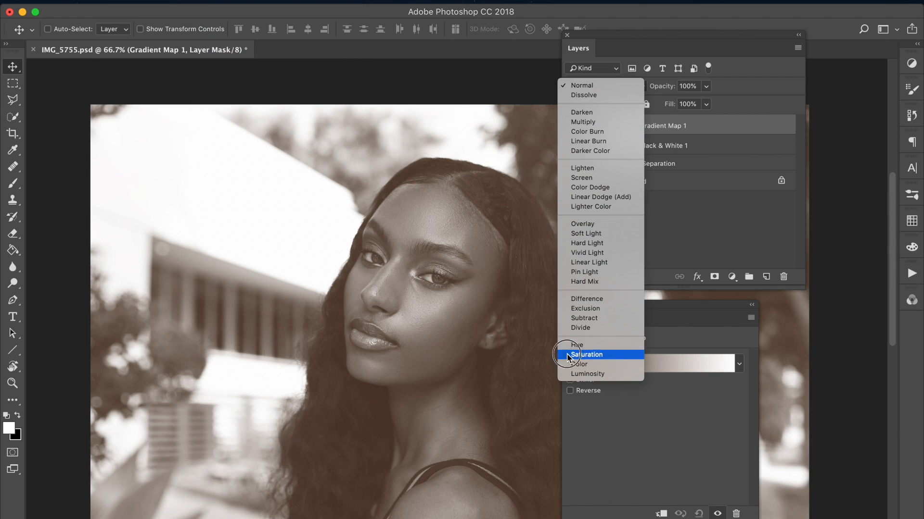
{"action": "left_click", "coordinate": [571, 379]}
{"action": "left_click_drag", "start_coordinate": [662, 86], "coordinate": [609, 91]}
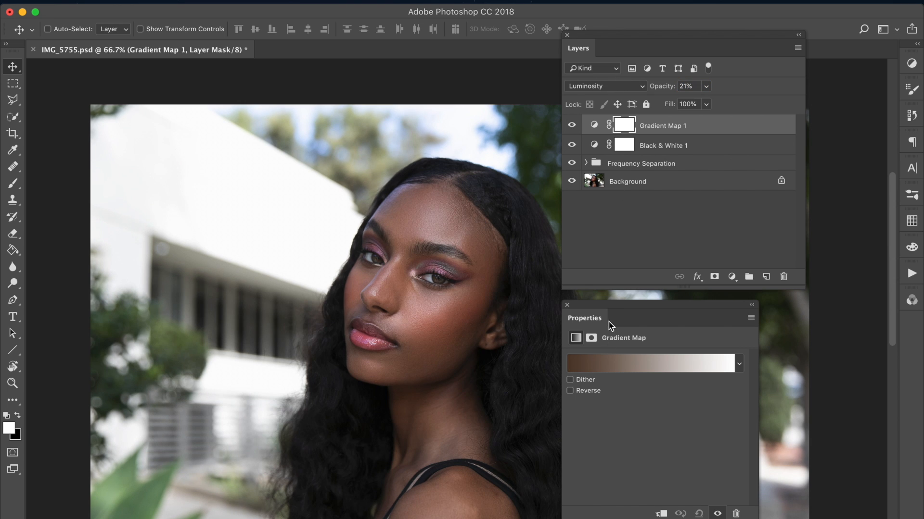
{"action": "left_click", "coordinate": [614, 362]}
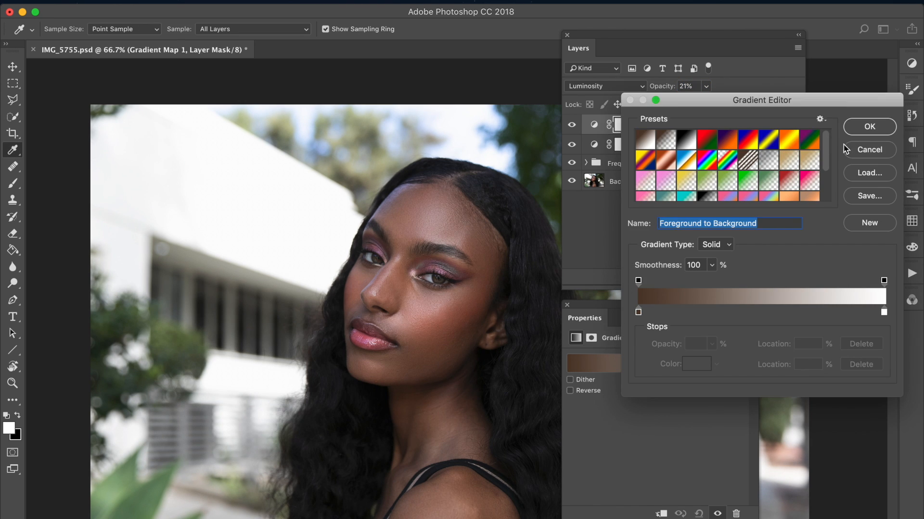
{"action": "left_click", "coordinate": [809, 139]}
{"action": "left_click_drag", "start_coordinate": [825, 145], "coordinate": [833, 179]}
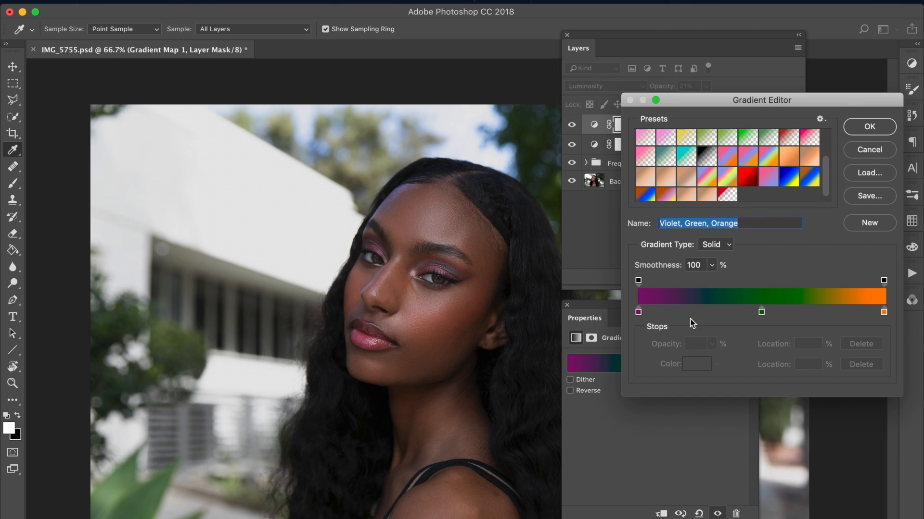
{"action": "left_click", "coordinate": [639, 312]}
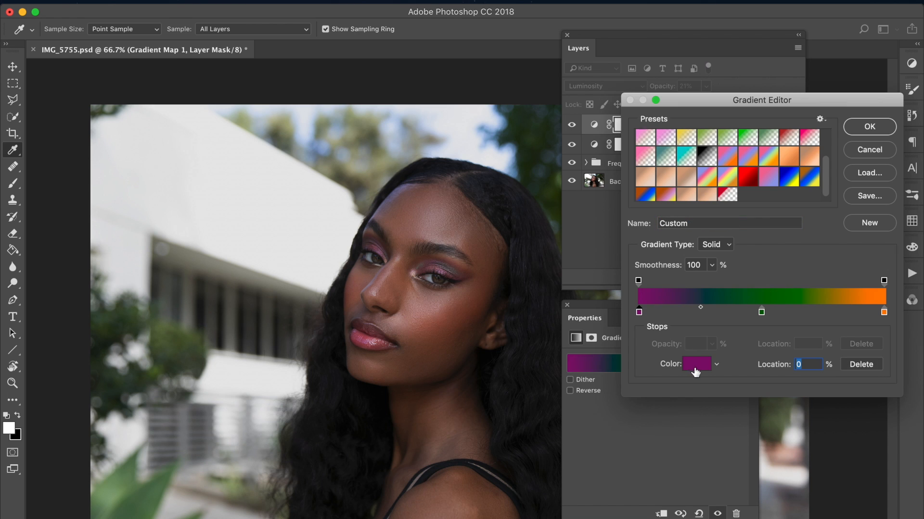
{"action": "left_click", "coordinate": [695, 364]}
{"action": "left_click_drag", "start_coordinate": [715, 264], "coordinate": [717, 240]}
{"action": "left_click", "coordinate": [855, 234]}
{"action": "left_click", "coordinate": [869, 150]}
{"action": "key", "text": "v"}
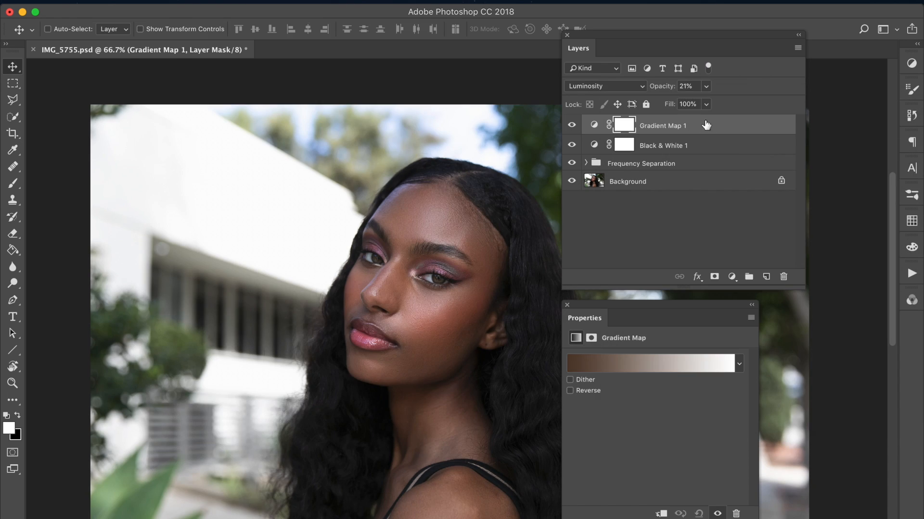
Step: Apply the Yellow, Violet, Orange, Blue preset to the gradient map and lower the layer's opacity to 3%
{"action": "left_click", "coordinate": [637, 365]}
{"action": "left_click", "coordinate": [652, 162]}
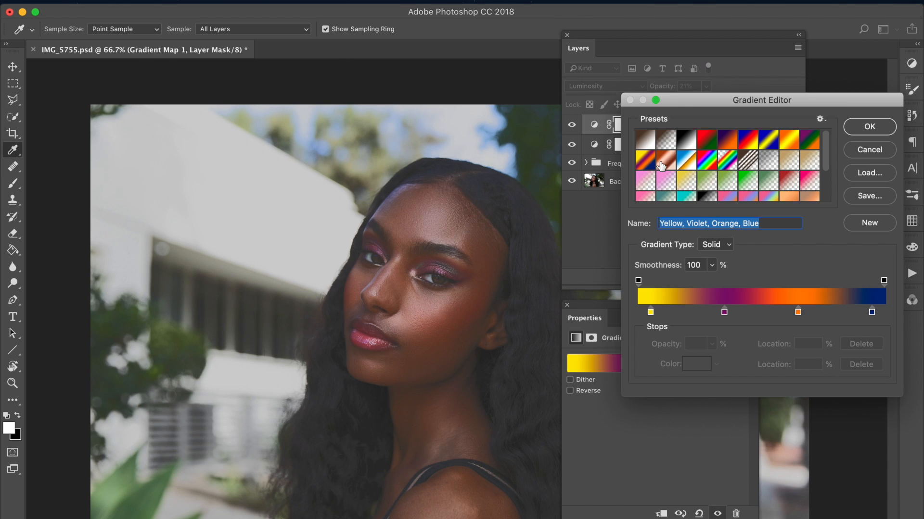
{"action": "left_click", "coordinate": [869, 127]}
{"action": "left_click_drag", "start_coordinate": [671, 89], "coordinate": [661, 88]}
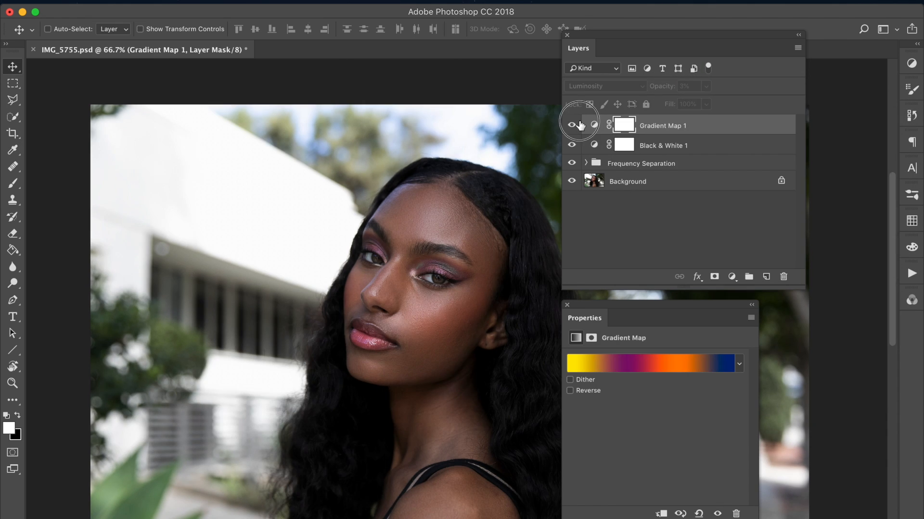
{"action": "left_click_drag", "start_coordinate": [592, 323], "coordinate": [591, 322]}
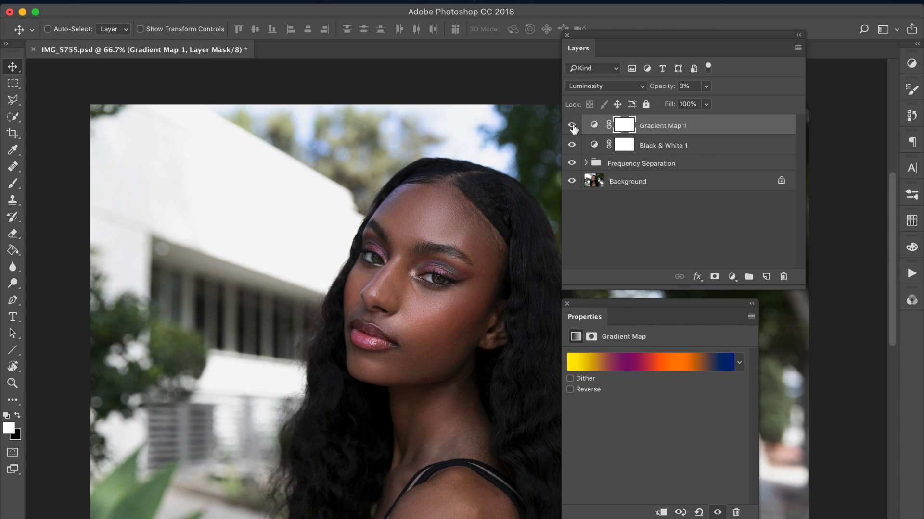
Step: Add a Curves adjustment layer above Gradient Map 1 and raise the upper part of its curve to brighten the image
{"action": "left_click", "coordinate": [225, 3]}
{"action": "mouse_move", "coordinate": [338, 166]}
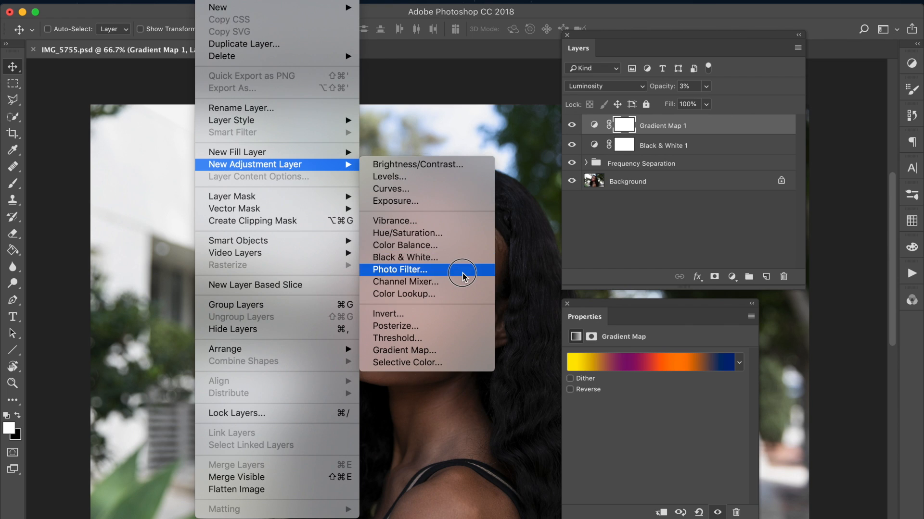
{"action": "left_click", "coordinate": [451, 189]}
{"action": "key", "text": "Return"}
{"action": "left_click", "coordinate": [641, 474]}
{"action": "left_click_drag", "start_coordinate": [680, 433], "coordinate": [682, 425]}
{"action": "left_click_drag", "start_coordinate": [639, 477], "coordinate": [643, 472]}
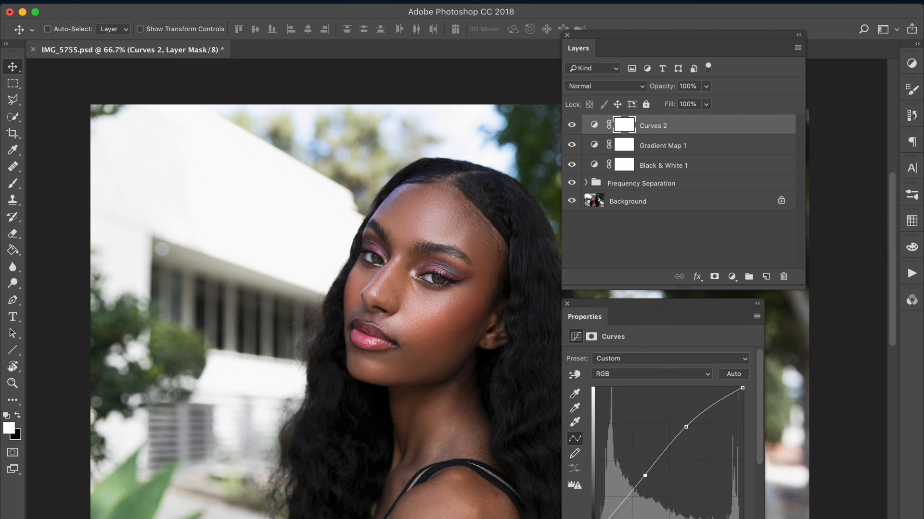
Step: Blend the Curves 2 layer in Luminosity mode and pull its two curve points back toward the diagonal
{"action": "left_click", "coordinate": [582, 87]}
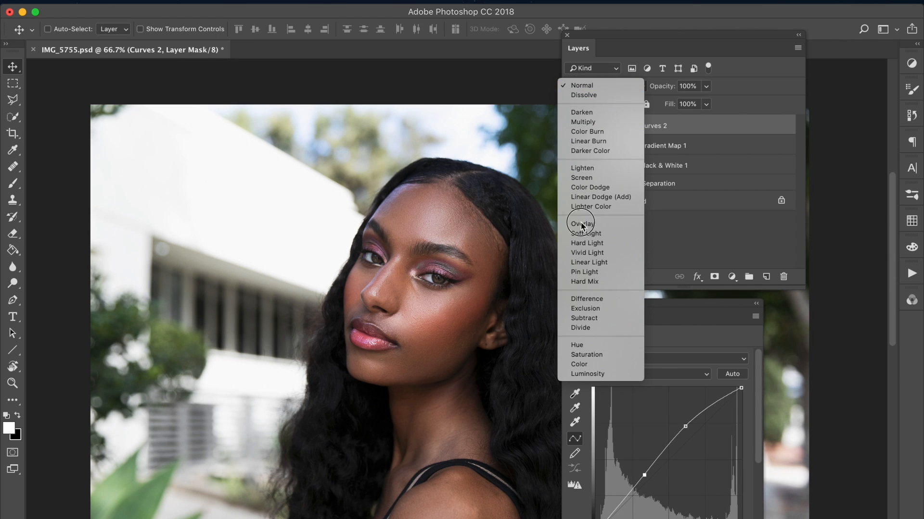
{"action": "left_click", "coordinate": [591, 374]}
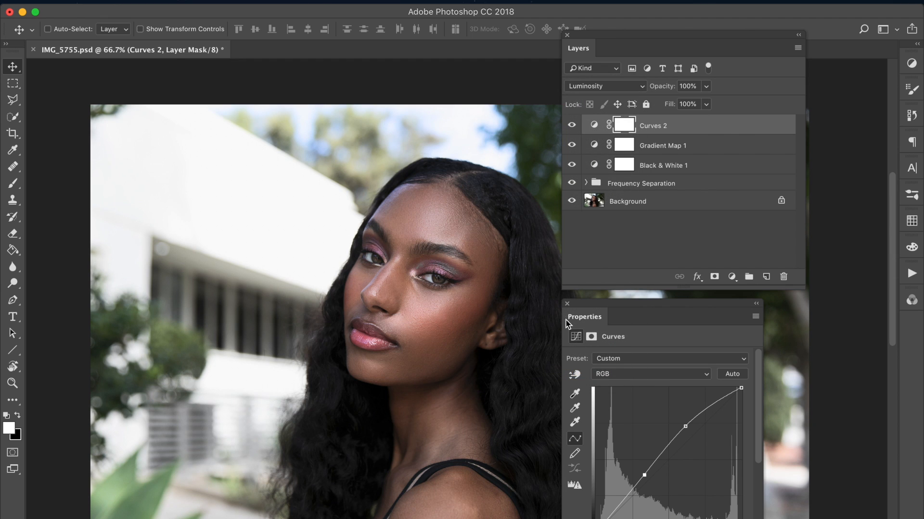
{"action": "left_click_drag", "start_coordinate": [685, 427], "coordinate": [680, 427]}
{"action": "left_click_drag", "start_coordinate": [648, 474], "coordinate": [649, 481]}
{"action": "left_click_drag", "start_coordinate": [680, 426], "coordinate": [683, 438]}
{"action": "left_click_drag", "start_coordinate": [644, 481], "coordinate": [645, 480]}
{"action": "mouse_move", "coordinate": [683, 438]}
{"action": "left_mouse_down"}
{"action": "mouse_move", "coordinate": [668, 421]}
{"action": "mouse_move", "coordinate": [682, 437]}
{"action": "left_mouse_up"}
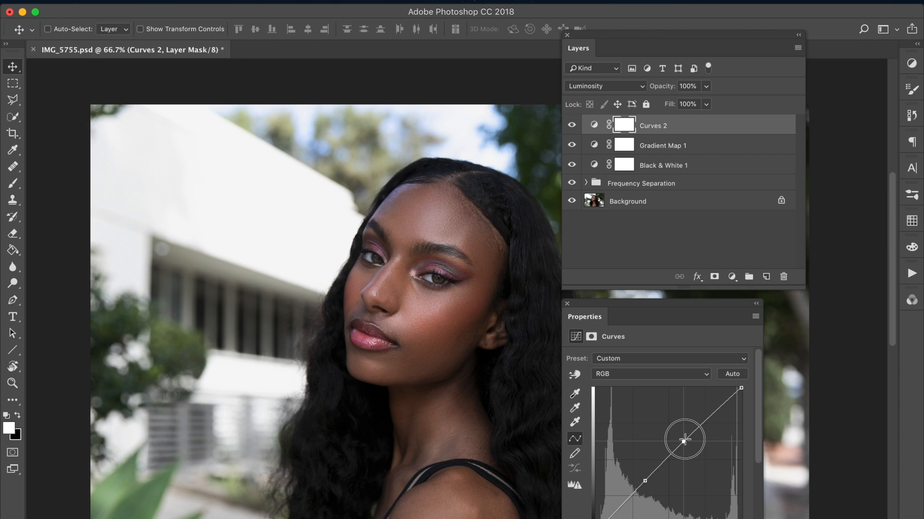
Step: Place the lower point of Curves 2 at input 87, output 87 and reduce the layer's opacity to 79%
{"action": "left_click_drag", "start_coordinate": [598, 304], "coordinate": [598, 296]}
{"action": "left_click_drag", "start_coordinate": [763, 518], "coordinate": [766, 518]}
{"action": "left_click_drag", "start_coordinate": [761, 459], "coordinate": [761, 486]}
{"action": "left_click_drag", "start_coordinate": [643, 436], "coordinate": [646, 437]}
{"action": "left_click", "coordinate": [572, 125]}
{"action": "left_click", "coordinate": [572, 126]}
{"action": "left_click", "coordinate": [572, 126]}
{"action": "left_click", "coordinate": [572, 126]}
{"action": "left_click_drag", "start_coordinate": [662, 88], "coordinate": [652, 91]}
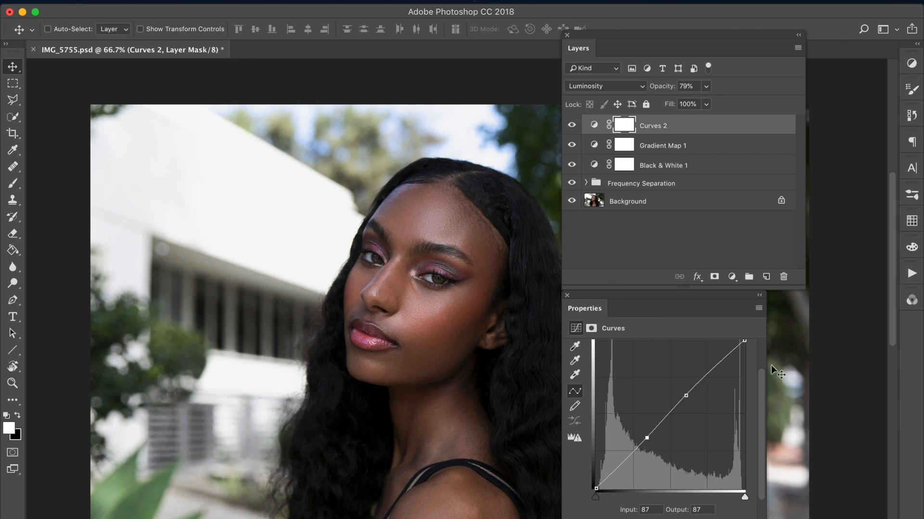
Step: Try adjusting the Blue channel curve of the Curves 2 layer
{"action": "left_click_drag", "start_coordinate": [762, 403], "coordinate": [763, 346]}
{"action": "left_click", "coordinate": [634, 369]}
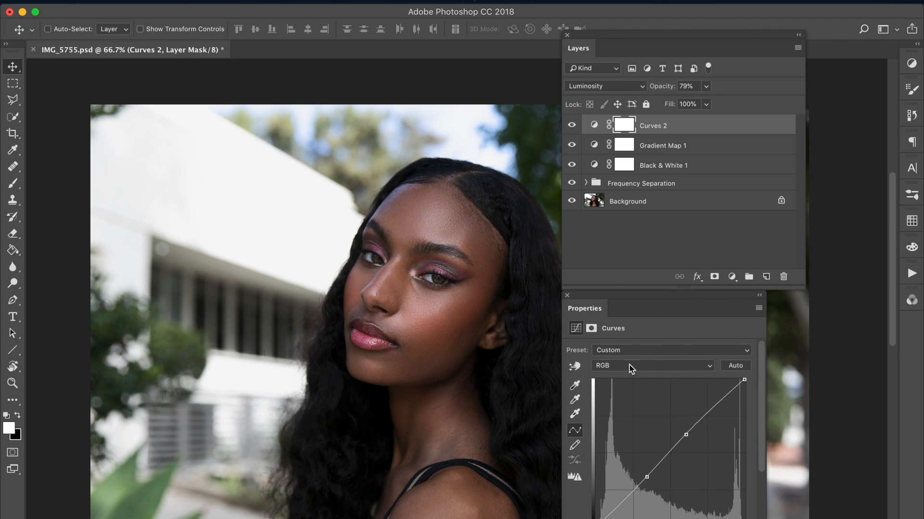
{"action": "left_click", "coordinate": [607, 394]}
{"action": "left_click_drag", "start_coordinate": [688, 437], "coordinate": [539, 264]}
Step: Add a Gradient Map adjustment layer above Curves 2 and apply a peach skin-tone gradient preset to it
{"action": "left_click", "coordinate": [211, 0]}
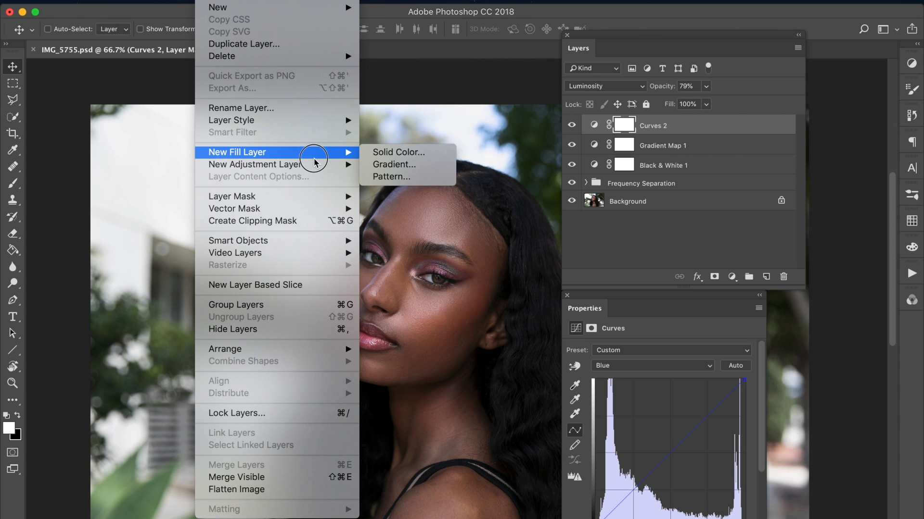
{"action": "mouse_move", "coordinate": [315, 167]}
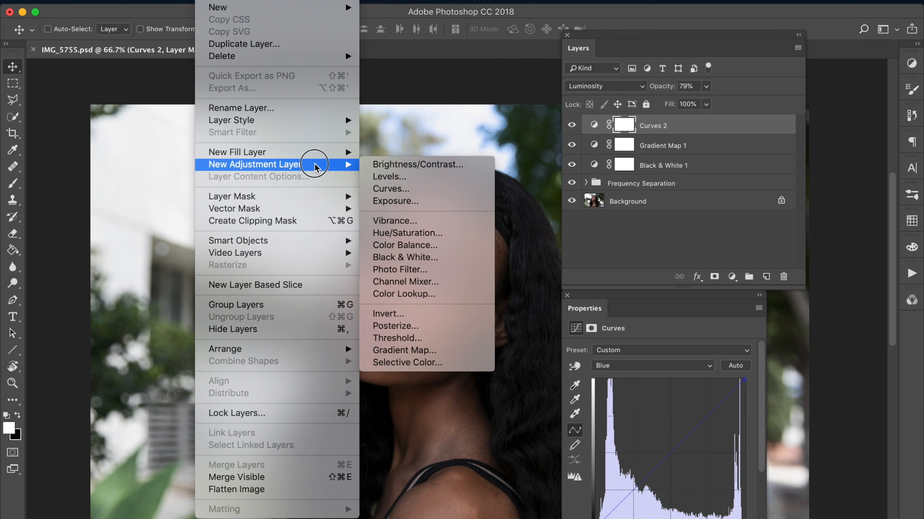
{"action": "left_click", "coordinate": [391, 344]}
{"action": "key", "text": "Return"}
{"action": "left_click", "coordinate": [637, 351]}
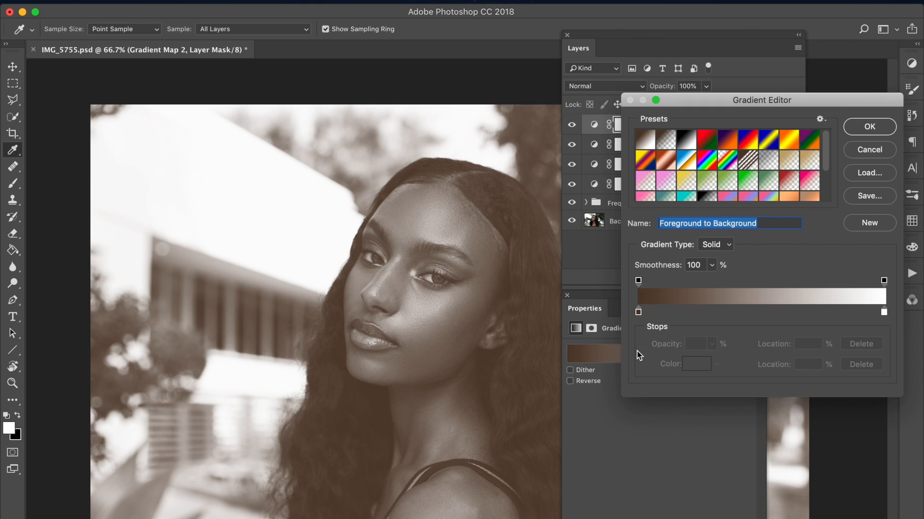
{"action": "left_click_drag", "start_coordinate": [825, 147], "coordinate": [684, 206]}
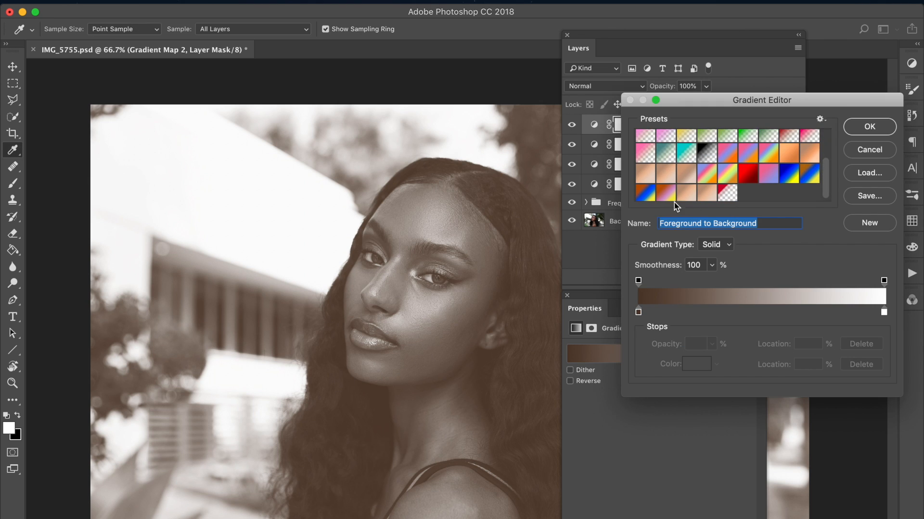
{"action": "left_click", "coordinate": [686, 195]}
{"action": "left_click", "coordinate": [868, 126]}
Step: Try the Gradient Map 2 layer in Soft Light mode at 19% opacity and compare the effect
{"action": "left_click", "coordinate": [630, 87]}
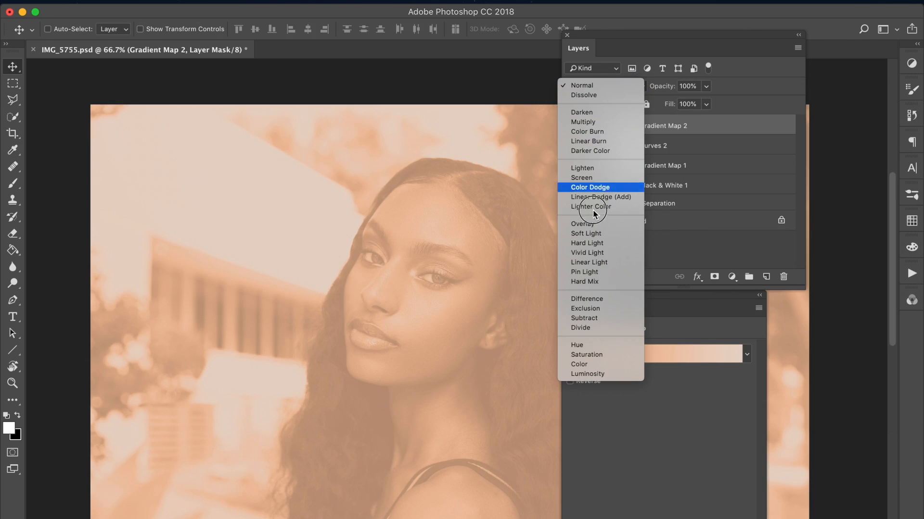
{"action": "left_click", "coordinate": [586, 233]}
{"action": "left_click_drag", "start_coordinate": [666, 86], "coordinate": [616, 105]}
{"action": "left_click", "coordinate": [571, 129]}
{"action": "left_click", "coordinate": [571, 129]}
Step: Try Overlay mode on the Gradient Map 2 layer and compare the image with and without it
{"action": "left_click", "coordinate": [613, 88]}
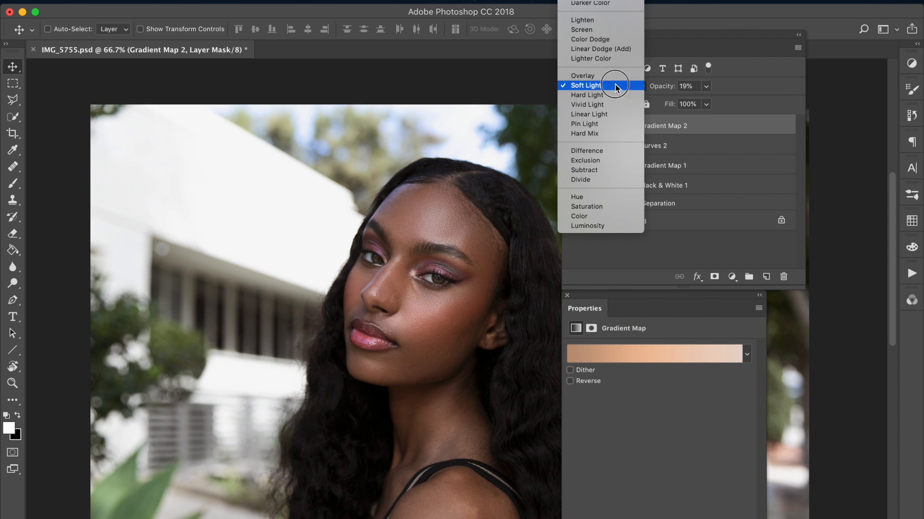
{"action": "left_click", "coordinate": [616, 80]}
{"action": "left_click", "coordinate": [572, 128]}
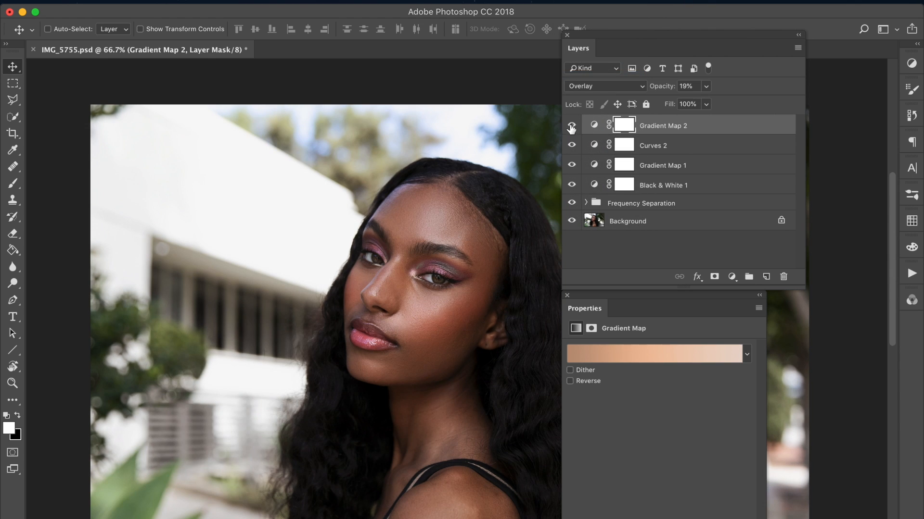
{"action": "left_click_drag", "start_coordinate": [583, 54], "coordinate": [596, 54]}
{"action": "left_click", "coordinate": [585, 125]}
{"action": "left_click", "coordinate": [584, 125]}
Step: Try the Gradient Map 2 layer at 14% opacity in Soft Light mode and check the difference
{"action": "mouse_move", "coordinate": [676, 92]}
{"action": "left_mouse_down"}
{"action": "mouse_move", "coordinate": [664, 86]}
{"action": "mouse_move", "coordinate": [667, 98]}
{"action": "left_mouse_up"}
{"action": "left_click", "coordinate": [649, 87]}
{"action": "left_click", "coordinate": [647, 95]}
{"action": "left_click", "coordinate": [585, 127]}
{"action": "left_click", "coordinate": [586, 127]}
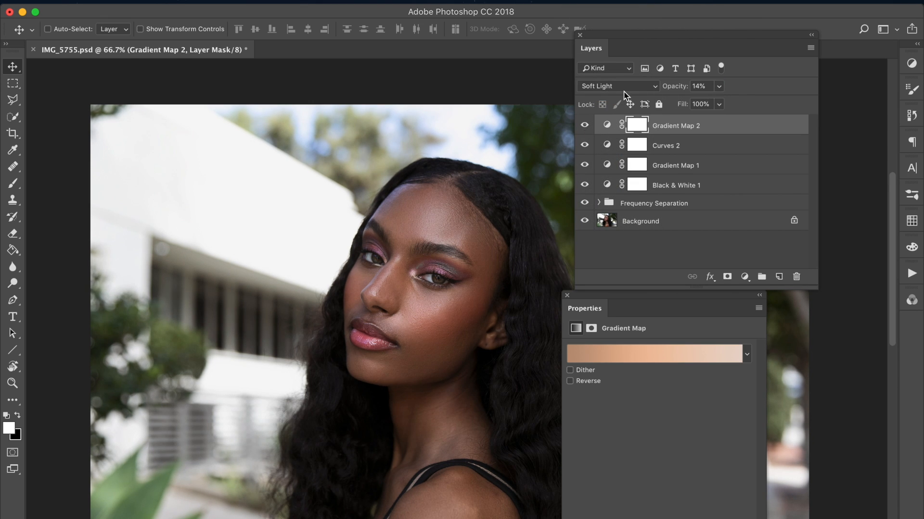
Step: Set the Gradient Map 2 layer to Color mode at 4% opacity and compare the result
{"action": "left_click", "coordinate": [624, 92]}
{"action": "left_click", "coordinate": [602, 215]}
{"action": "left_click", "coordinate": [585, 126]}
{"action": "left_click", "coordinate": [585, 126]}
{"action": "left_click_drag", "start_coordinate": [675, 89], "coordinate": [668, 91]}
{"action": "left_click", "coordinate": [586, 124]}
{"action": "left_click", "coordinate": [586, 124]}
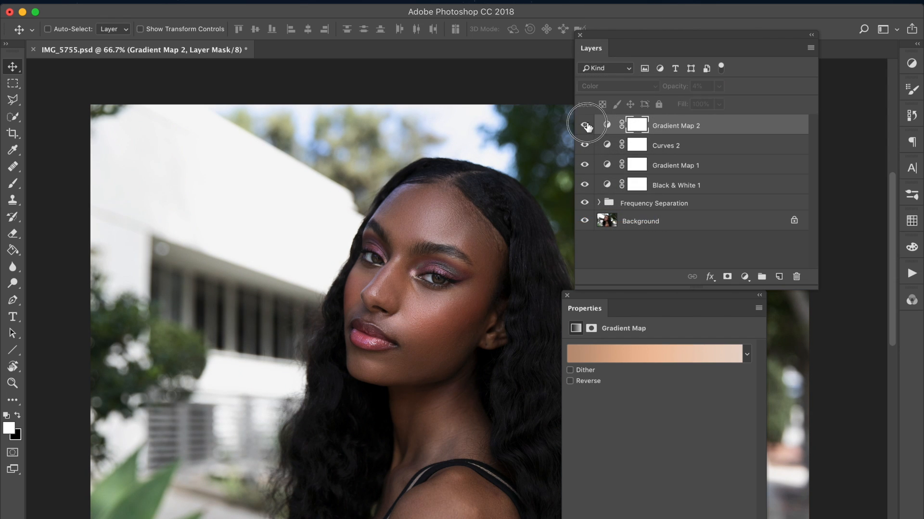
Step: Add a Photo Filter adjustment layer above Gradient Map 2 with Warming Filter (85) and lower the layer's opacity to 45%
{"action": "key", "text": "super+minus"}
{"action": "key", "text": "super+plus"}
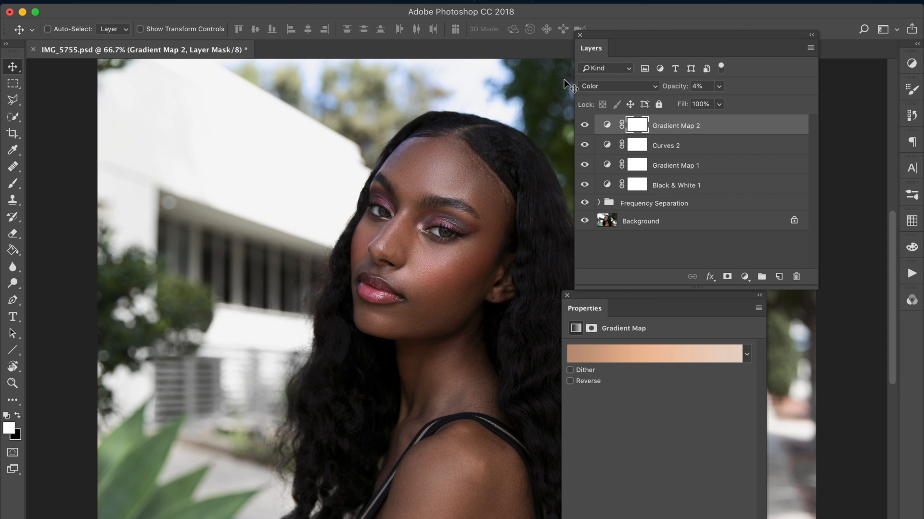
{"action": "key", "text": "super+minus"}
{"action": "key", "text": "super+plus"}
{"action": "left_click", "coordinate": [242, 1]}
{"action": "mouse_move", "coordinate": [351, 164]}
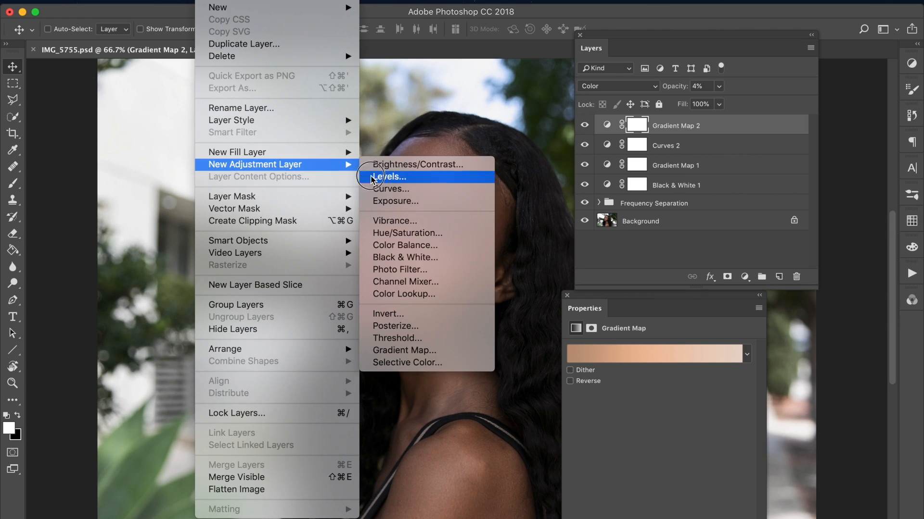
{"action": "left_click", "coordinate": [403, 270]}
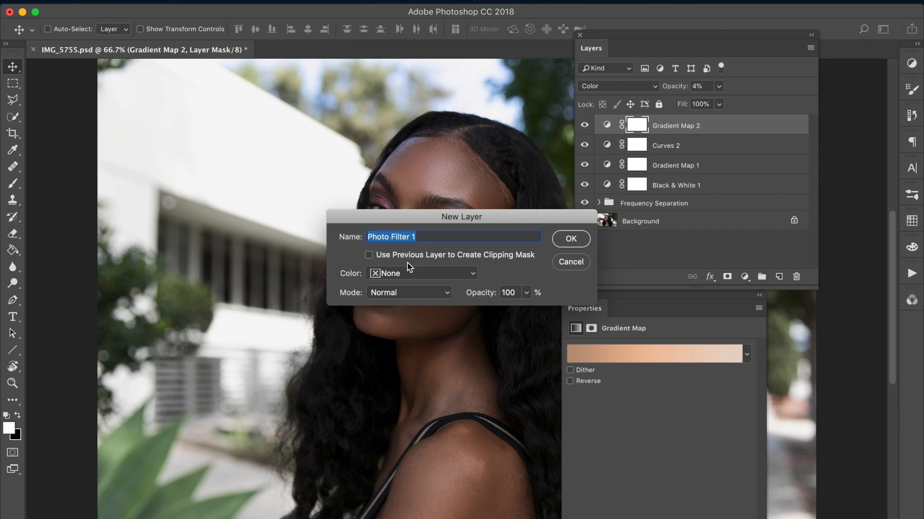
{"action": "key", "text": "Return"}
{"action": "left_click_drag", "start_coordinate": [608, 46], "coordinate": [633, 45]}
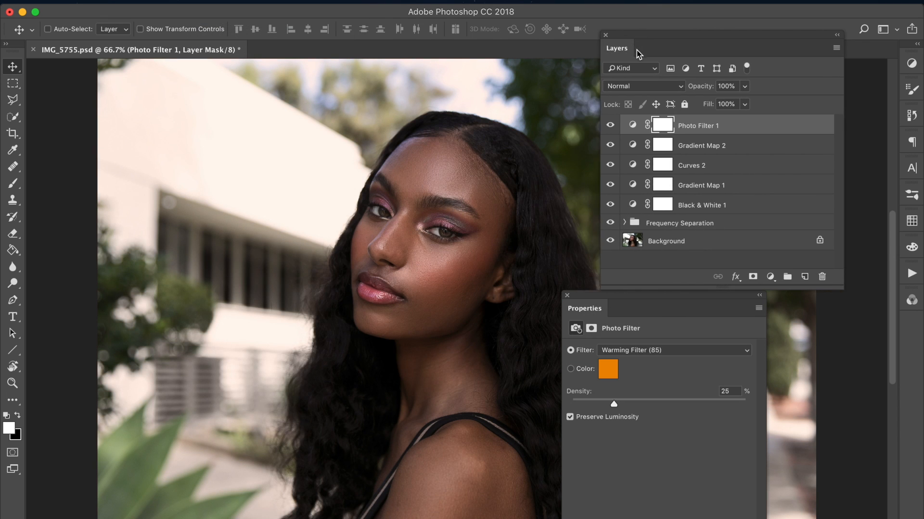
{"action": "left_click_drag", "start_coordinate": [698, 90], "coordinate": [688, 88]}
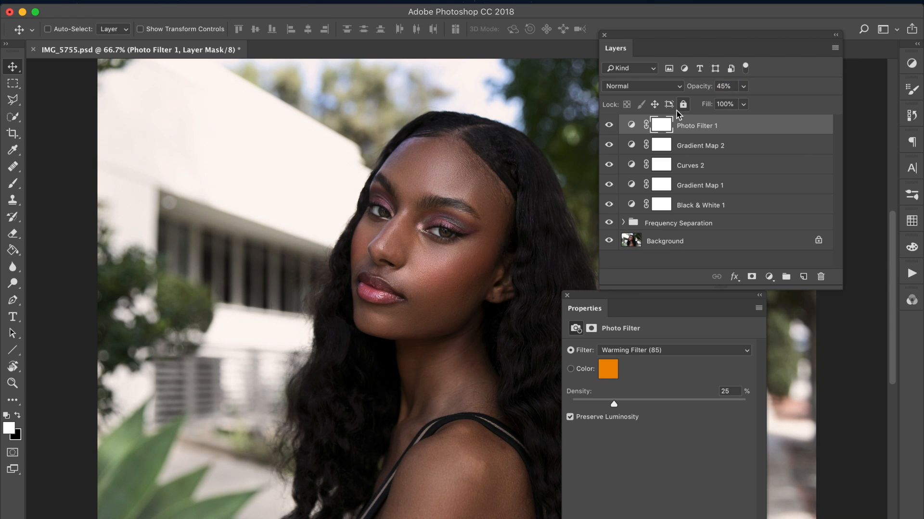
{"action": "key", "text": "super+minus"}
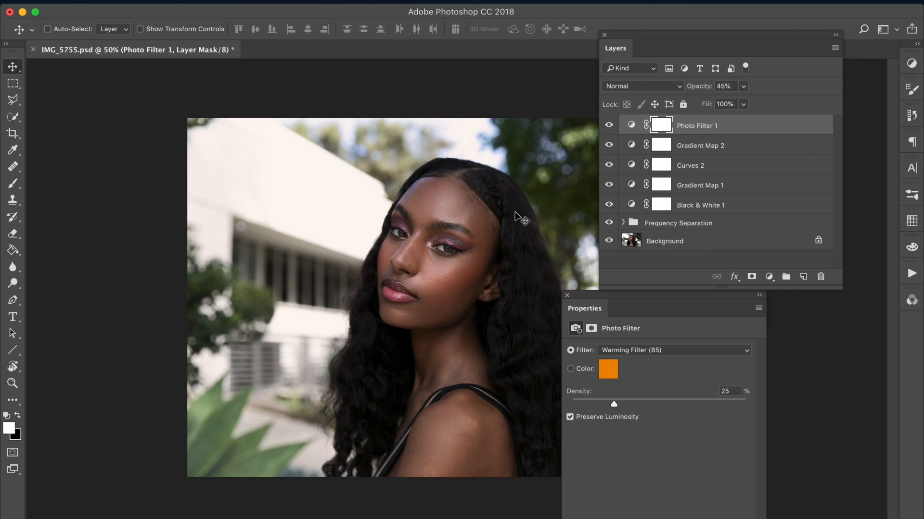
{"action": "key", "text": "super+plus"}
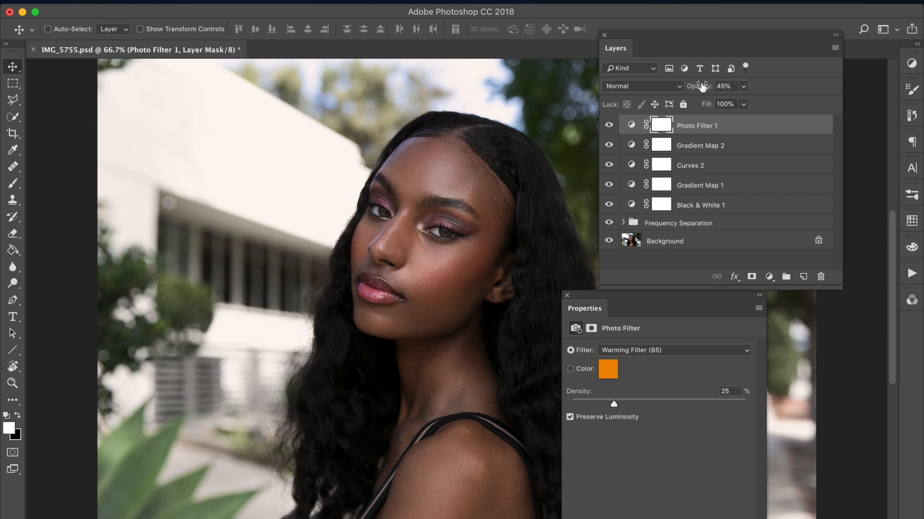
Step: Try Color mode on Photo Filter 1, then Saturation mode at 89% opacity, and compare the effect
{"action": "left_click", "coordinate": [679, 87]}
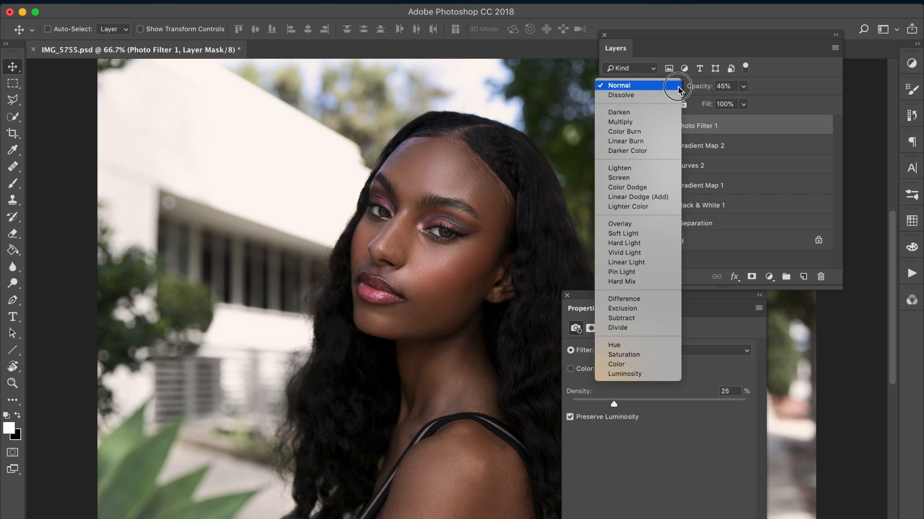
{"action": "left_click", "coordinate": [618, 366]}
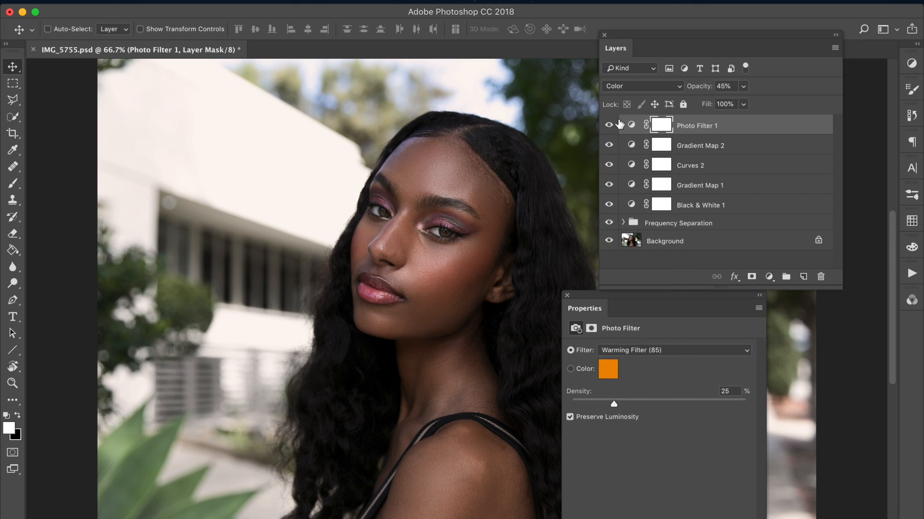
{"action": "left_click", "coordinate": [647, 86]}
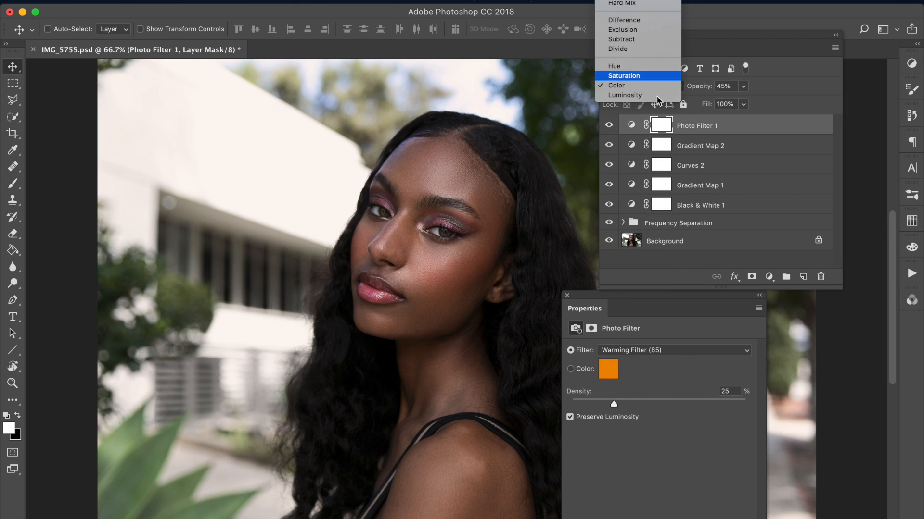
{"action": "left_click", "coordinate": [644, 75]}
{"action": "left_click", "coordinate": [699, 87]}
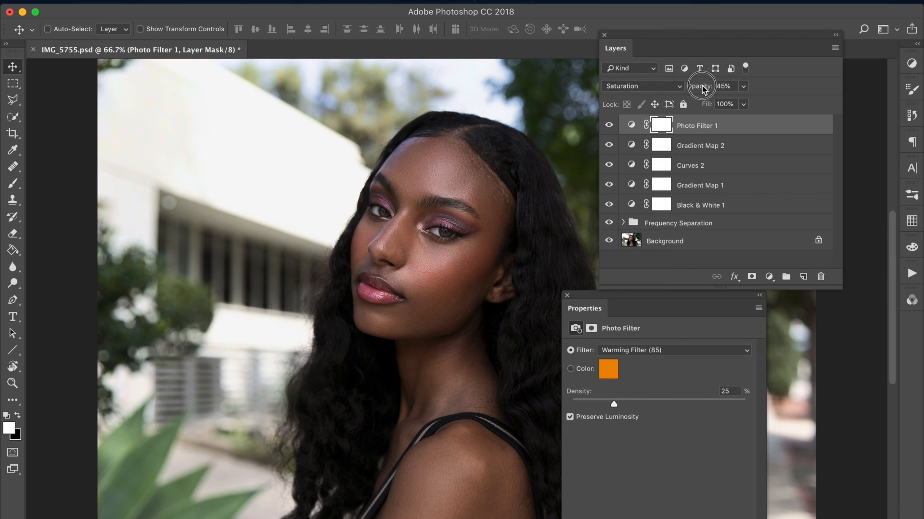
{"action": "left_click", "coordinate": [723, 87]}
{"action": "left_click", "coordinate": [609, 126]}
{"action": "left_click", "coordinate": [609, 126]}
Step: Compare Color and Luminosity modes on the Photo Filter 1 layer and settle on Color
{"action": "left_click", "coordinate": [642, 87]}
{"action": "left_click", "coordinate": [644, 94]}
{"action": "left_click", "coordinate": [608, 126]}
{"action": "left_click", "coordinate": [609, 127]}
{"action": "left_click", "coordinate": [645, 88]}
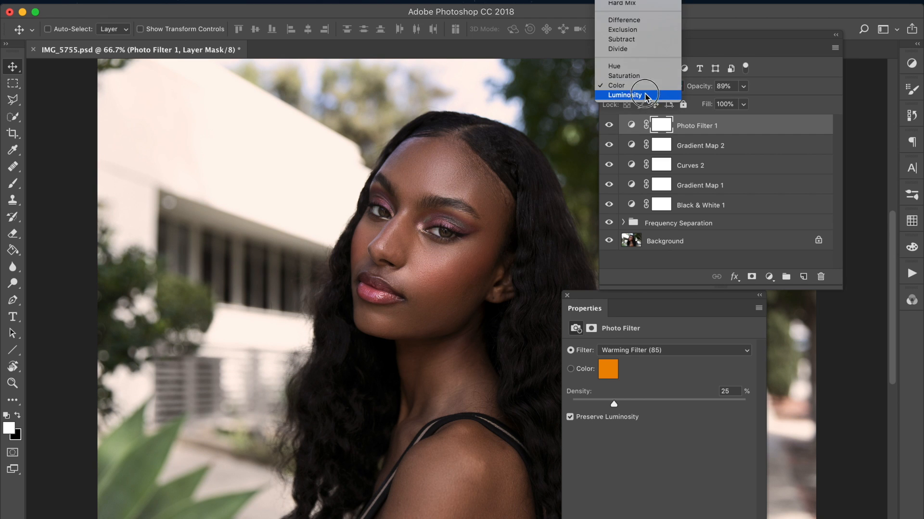
{"action": "left_click", "coordinate": [640, 95]}
{"action": "left_click", "coordinate": [637, 88]}
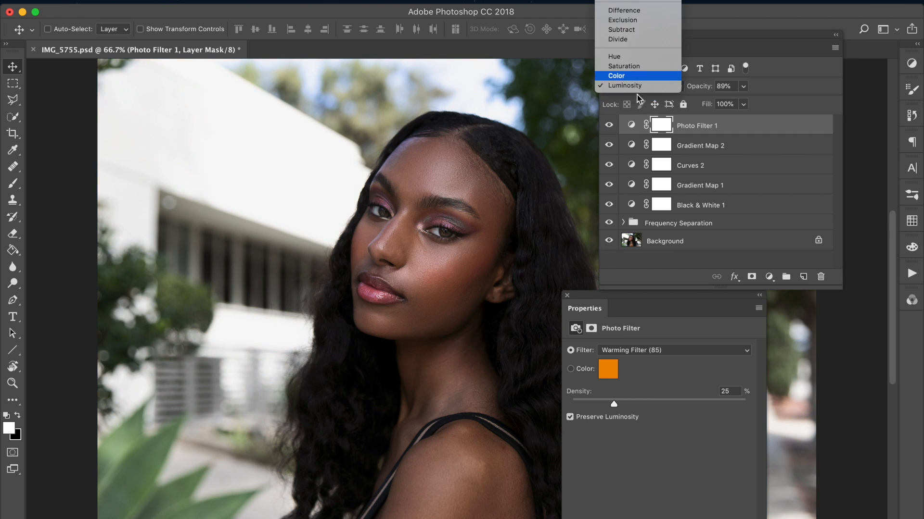
{"action": "left_click", "coordinate": [616, 76]}
Step: Reduce the Photo Filter 1 layer's opacity to 19%, toggling its visibility to judge the warmth
{"action": "left_click", "coordinate": [609, 126]}
{"action": "left_click", "coordinate": [609, 126]}
{"action": "left_click", "coordinate": [610, 126]}
{"action": "left_click", "coordinate": [610, 126]}
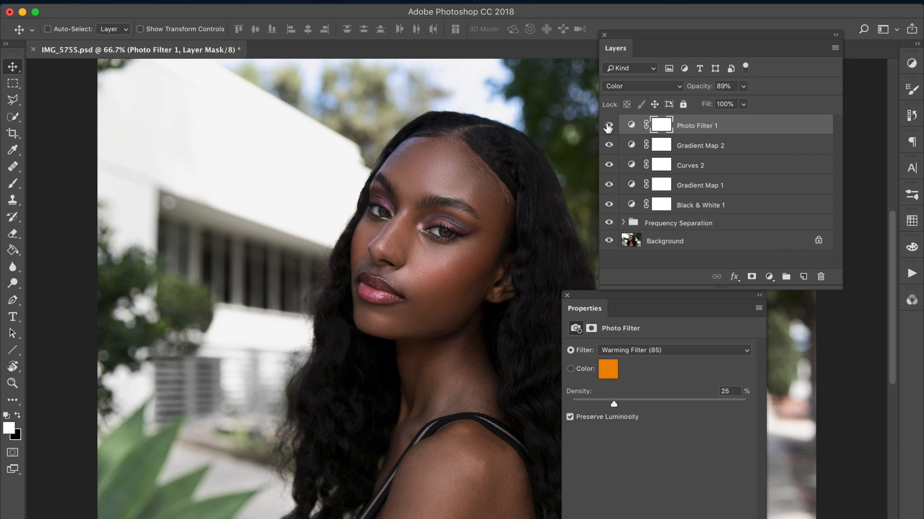
{"action": "left_click", "coordinate": [609, 126]}
{"action": "left_click_drag", "start_coordinate": [699, 90], "coordinate": [673, 92]}
{"action": "left_click", "coordinate": [609, 125]}
{"action": "left_click_drag", "start_coordinate": [686, 86], "coordinate": [690, 87]}
{"action": "left_click", "coordinate": [607, 127]}
{"action": "left_click", "coordinate": [607, 128]}
{"action": "left_click_drag", "start_coordinate": [587, 309], "coordinate": [588, 310]}
{"action": "left_click", "coordinate": [609, 126]}
{"action": "left_click", "coordinate": [608, 125]}
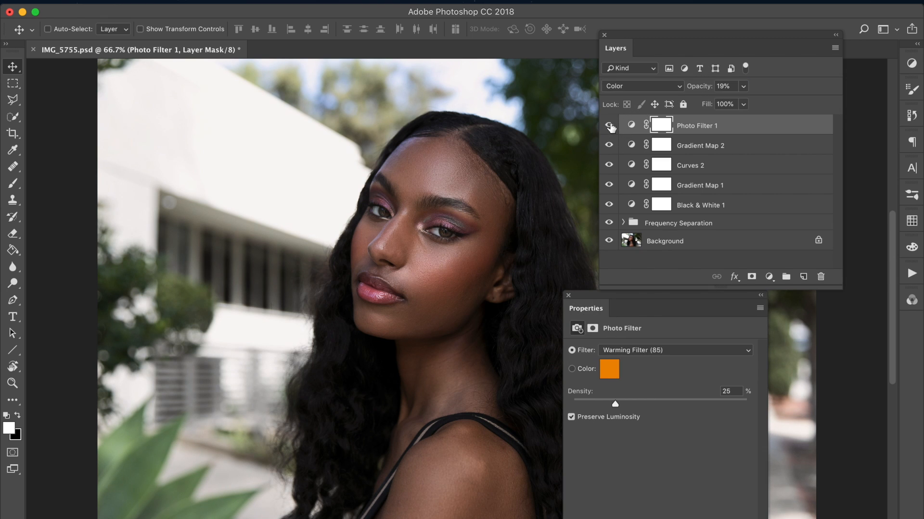
Step: Add a Curves adjustment layer above Photo Filter 1, lifting its black point and adding a shadow point and a raised highlight point
{"action": "left_click", "coordinate": [215, 2]}
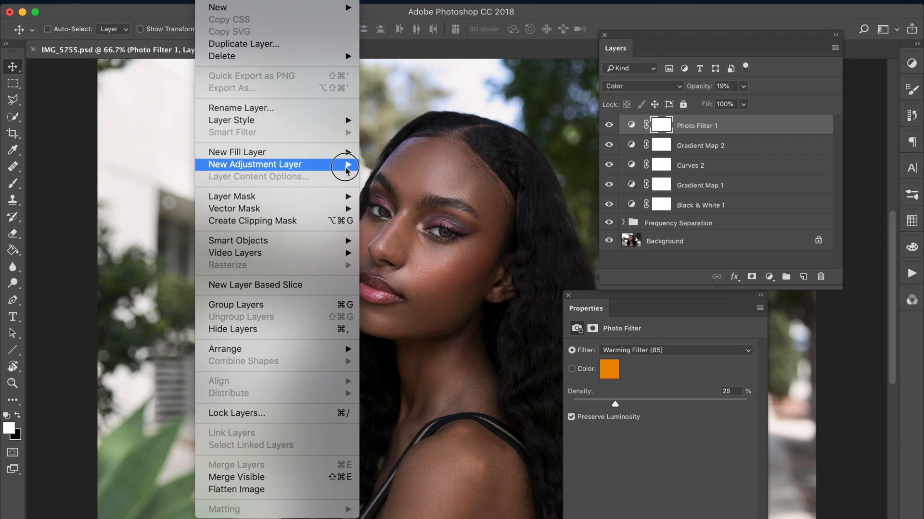
{"action": "mouse_move", "coordinate": [346, 166]}
{"action": "left_click", "coordinate": [383, 190]}
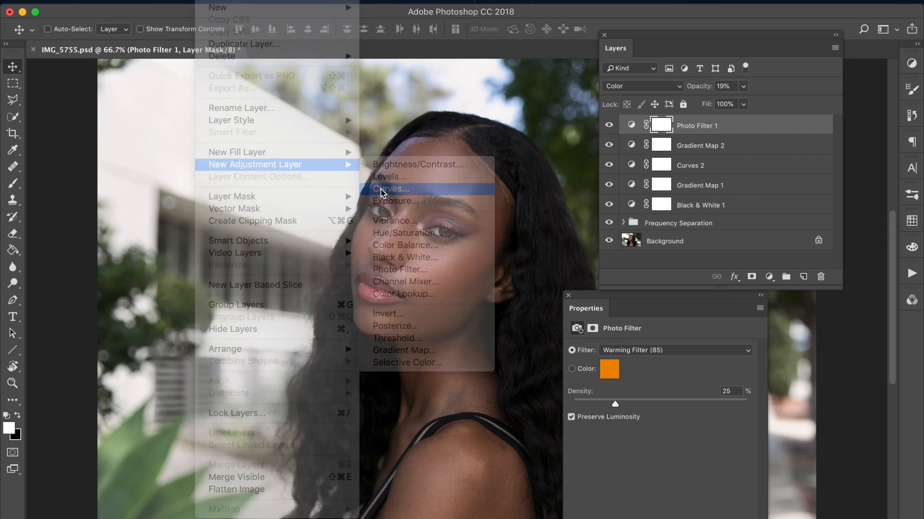
{"action": "key", "text": "Return"}
{"action": "scroll", "coordinate": [763, 412], "scroll_direction": "down", "scroll_amount": 1}
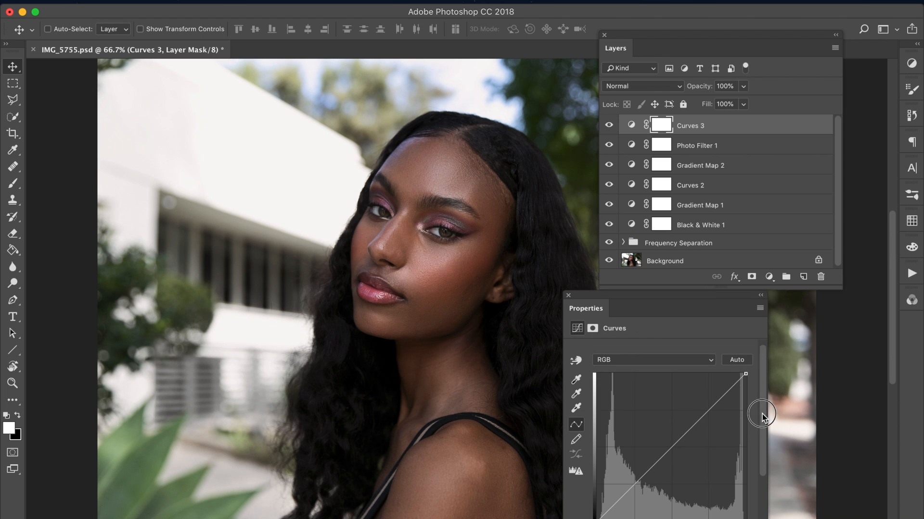
{"action": "left_click_drag", "start_coordinate": [597, 496], "coordinate": [596, 486]}
{"action": "left_click", "coordinate": [619, 469]}
{"action": "left_click", "coordinate": [697, 390]}
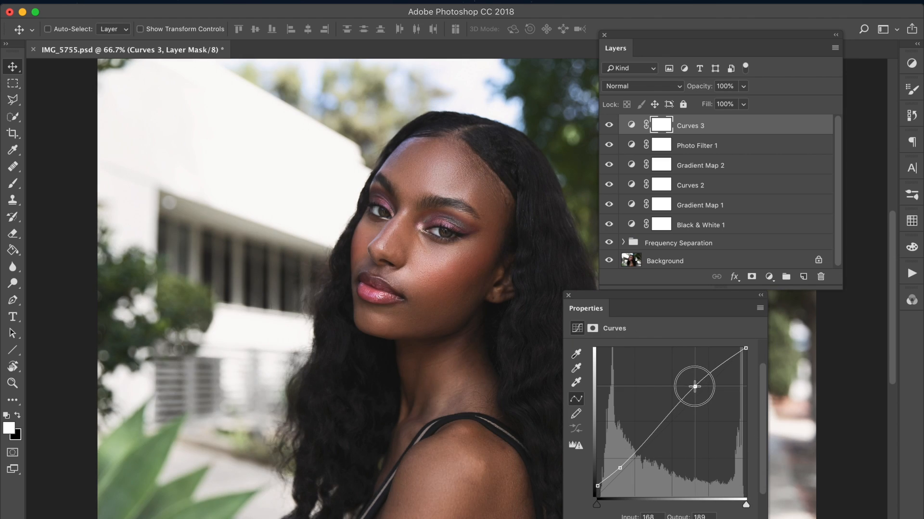
Step: Refine the Curves 3 tone curve by lowering the white point and repositioning the shadow and highlight points, and compare the effect
{"action": "left_click_drag", "start_coordinate": [597, 487], "coordinate": [623, 468]}
{"action": "mouse_move", "coordinate": [696, 391]}
{"action": "left_mouse_down"}
{"action": "mouse_move", "coordinate": [695, 384]}
{"action": "mouse_move", "coordinate": [698, 392]}
{"action": "left_mouse_up"}
{"action": "scroll", "coordinate": [762, 376], "scroll_direction": "up", "scroll_amount": 1}
{"action": "left_click_drag", "start_coordinate": [746, 351], "coordinate": [748, 356]}
{"action": "left_click_drag", "start_coordinate": [624, 471], "coordinate": [626, 466]}
{"action": "left_click_drag", "start_coordinate": [698, 395], "coordinate": [694, 401]}
{"action": "left_click_drag", "start_coordinate": [625, 470], "coordinate": [629, 473]}
{"action": "left_click_drag", "start_coordinate": [693, 401], "coordinate": [690, 402]}
{"action": "left_click_drag", "start_coordinate": [630, 468], "coordinate": [631, 465]}
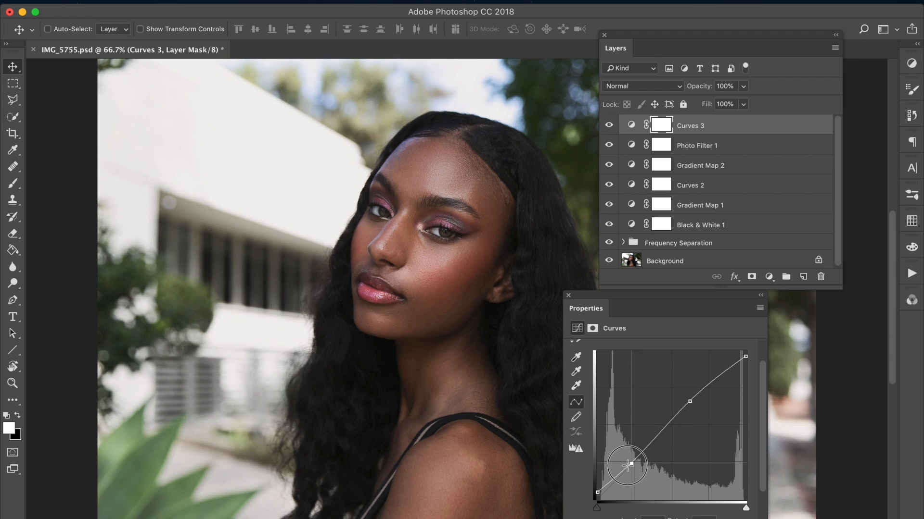
{"action": "left_click", "coordinate": [616, 129]}
{"action": "left_click", "coordinate": [617, 129]}
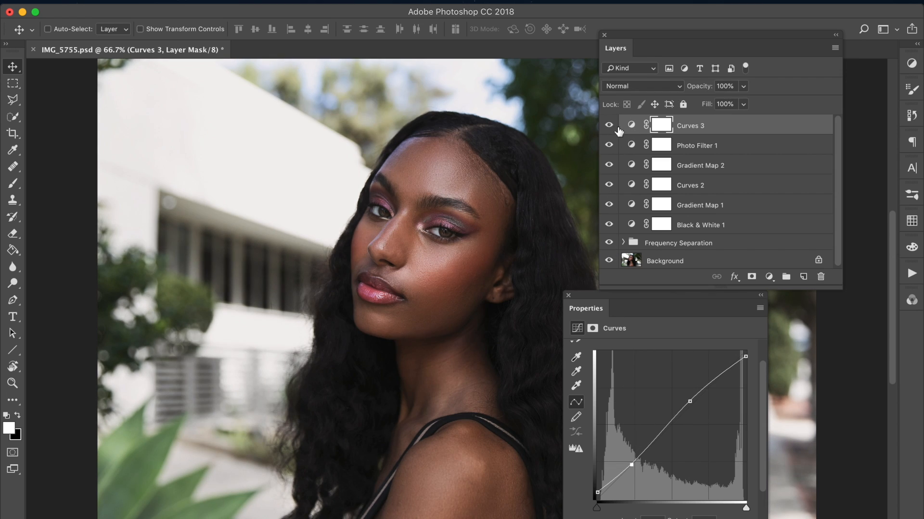
Step: Reduce the Curves 3 layer's opacity to 50% and toggle its visibility to compare the effect
{"action": "left_click_drag", "start_coordinate": [692, 88], "coordinate": [669, 88]}
{"action": "left_click", "coordinate": [613, 127]}
{"action": "left_click", "coordinate": [615, 127]}
Step: Add a Selective Color adjustment layer above Curves 3 and set Blacks to cyan +4, magenta -4, yellow +23 and black -7
{"action": "left_click", "coordinate": [218, 1]}
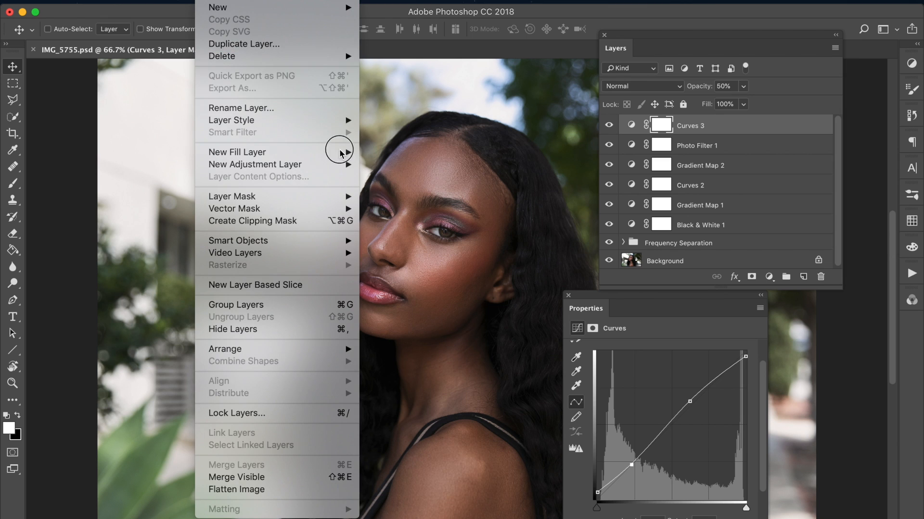
{"action": "mouse_move", "coordinate": [348, 169]}
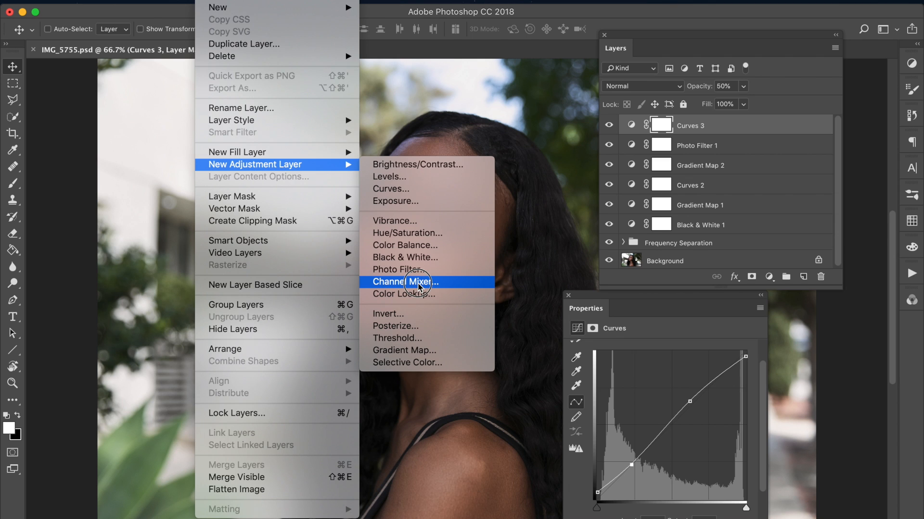
{"action": "left_click", "coordinate": [415, 364]}
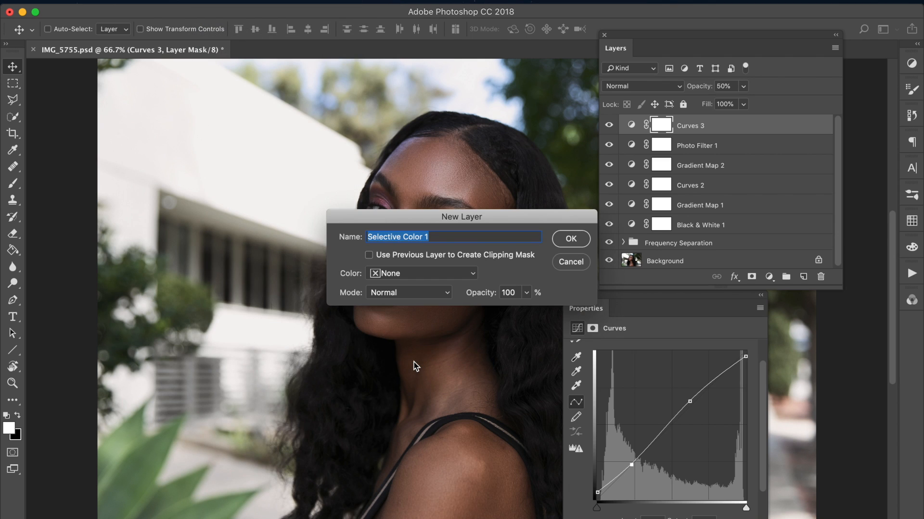
{"action": "key", "text": "Return"}
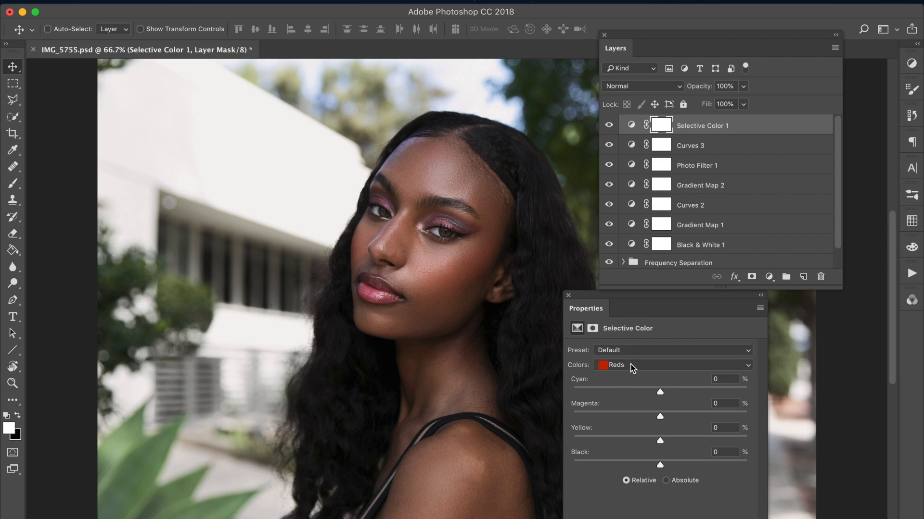
{"action": "left_click", "coordinate": [645, 367]}
{"action": "left_click", "coordinate": [640, 438]}
{"action": "left_click_drag", "start_coordinate": [660, 465], "coordinate": [667, 394]}
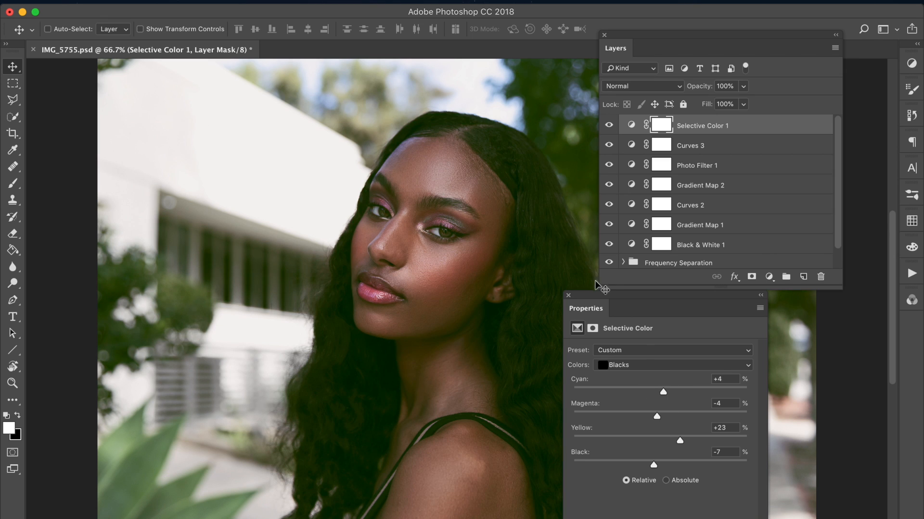
Step: Switch Selective Color 1 to Color blending and set its Neutrals to cyan -2, magenta -1, yellow +1 and black +5
{"action": "left_click_drag", "start_coordinate": [607, 301], "coordinate": [655, 301]}
{"action": "left_click", "coordinate": [688, 365]}
{"action": "left_click", "coordinate": [683, 355]}
{"action": "left_click_drag", "start_coordinate": [705, 394], "coordinate": [709, 464]}
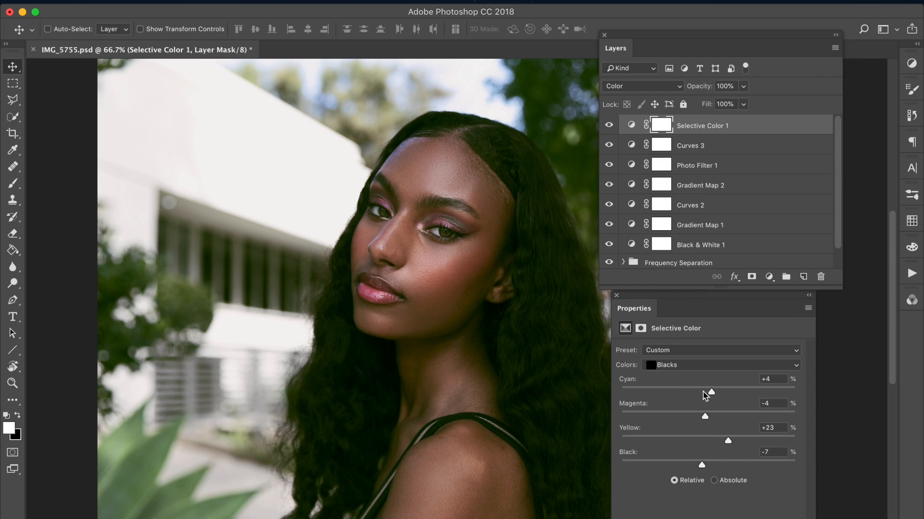
{"action": "left_click_drag", "start_coordinate": [704, 392], "coordinate": [710, 465]}
{"action": "left_click", "coordinate": [686, 367]}
{"action": "left_click", "coordinate": [688, 355]}
{"action": "left_click", "coordinate": [701, 393]}
{"action": "left_click_drag", "start_coordinate": [701, 394], "coordinate": [711, 464]}
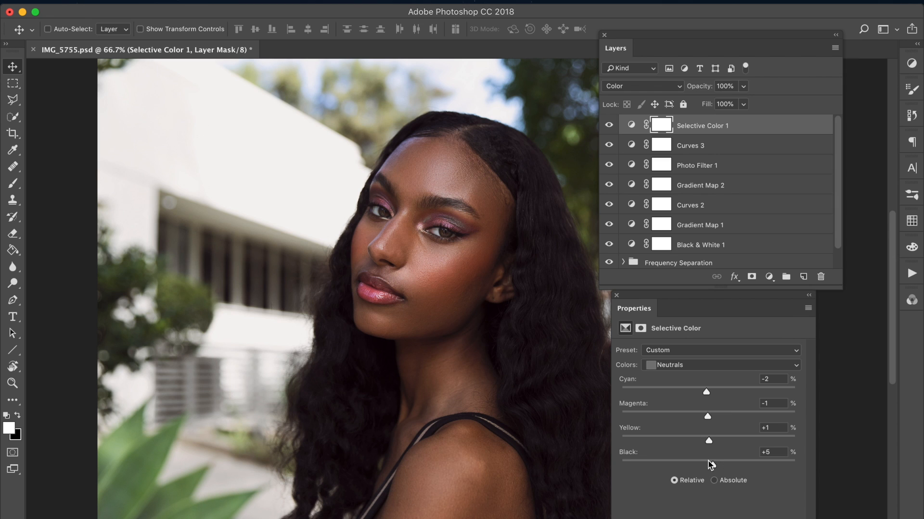
Step: Toggle the Selective Color 1 layer to compare its effect and reduce its opacity to 63%
{"action": "key", "text": "super+minus"}
{"action": "key", "text": "super+plus"}
{"action": "left_click", "coordinate": [610, 126]}
{"action": "left_click", "coordinate": [609, 125]}
{"action": "left_click_drag", "start_coordinate": [628, 51], "coordinate": [645, 50]}
{"action": "left_click", "coordinate": [628, 126]}
{"action": "left_click", "coordinate": [628, 126]}
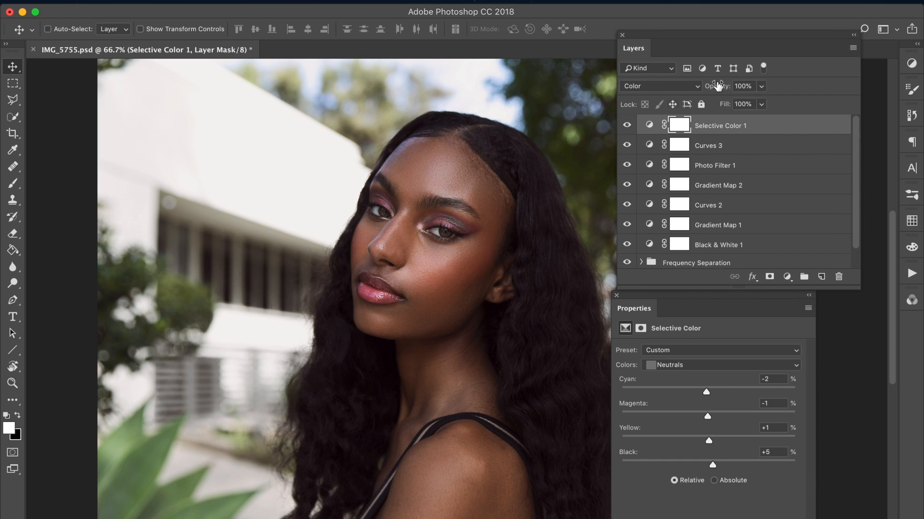
{"action": "left_click_drag", "start_coordinate": [718, 85], "coordinate": [693, 87]}
Step: Check the lower adjustment layers and set the Gradient Map 1 layer's opacity to 6%
{"action": "left_click", "coordinate": [632, 145]}
{"action": "left_click", "coordinate": [629, 244]}
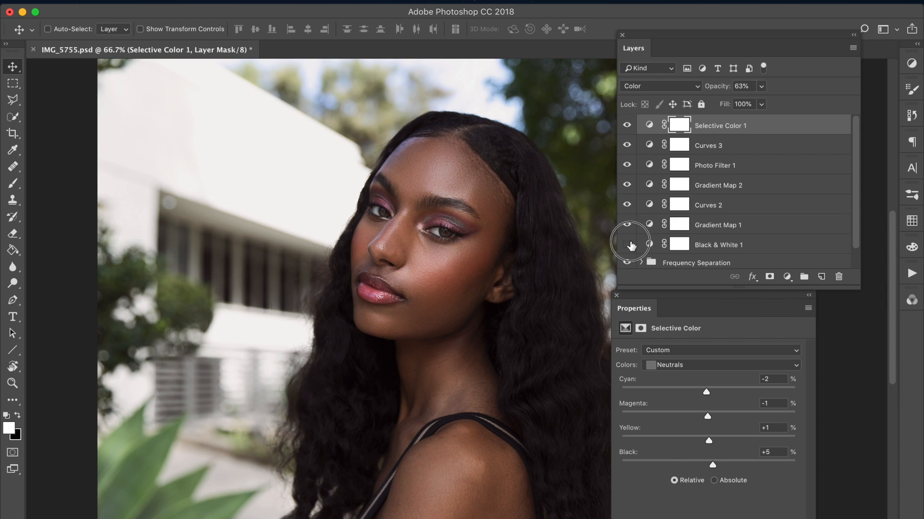
{"action": "left_click", "coordinate": [629, 225]}
{"action": "left_click", "coordinate": [644, 226]}
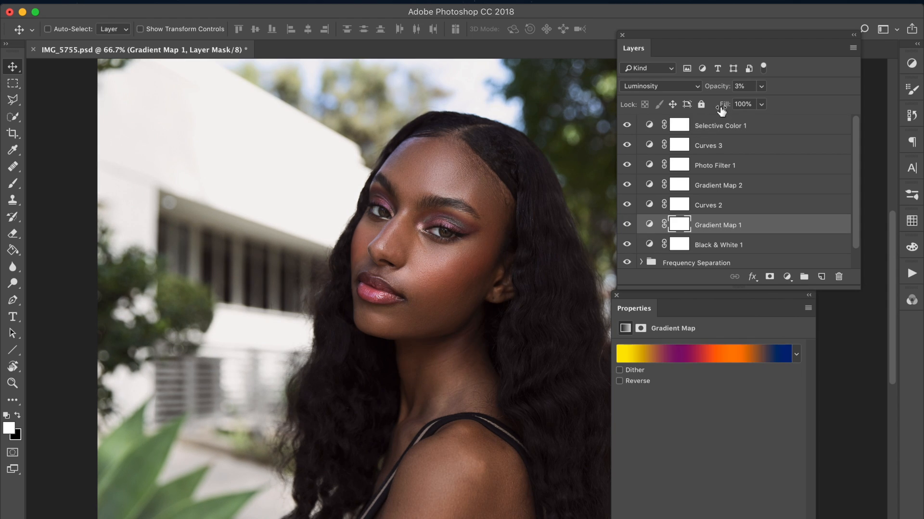
{"action": "left_click_drag", "start_coordinate": [717, 89], "coordinate": [718, 96]}
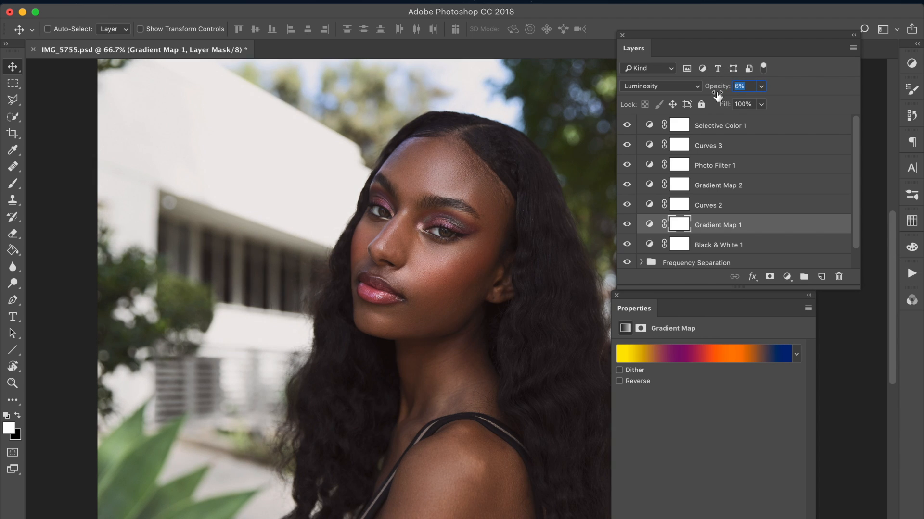
Step: Compare Selective Color 1 on and off, then set its Blacks to cyan +1 and magenta -10 and fine-tune their yellow and black
{"action": "left_click", "coordinate": [733, 127]}
{"action": "left_click", "coordinate": [627, 126]}
{"action": "left_click", "coordinate": [627, 125]}
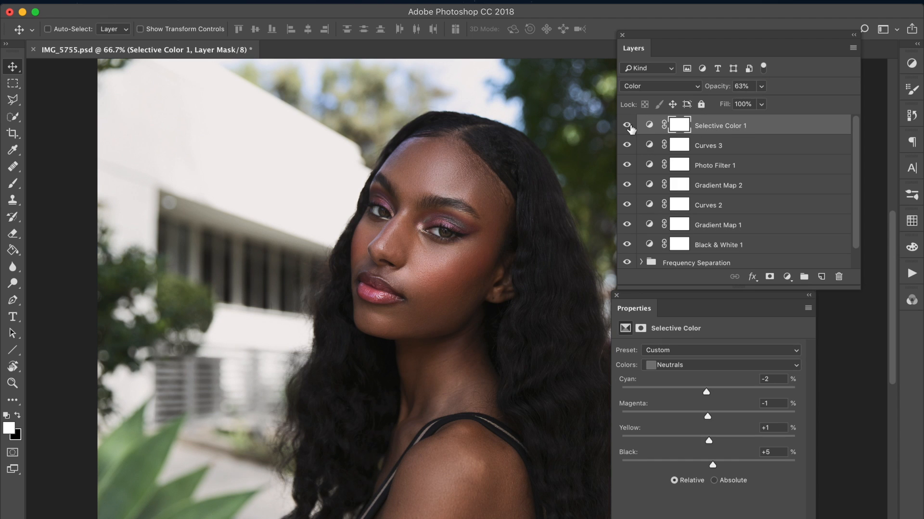
{"action": "left_click", "coordinate": [650, 125]}
{"action": "left_click", "coordinate": [684, 369]}
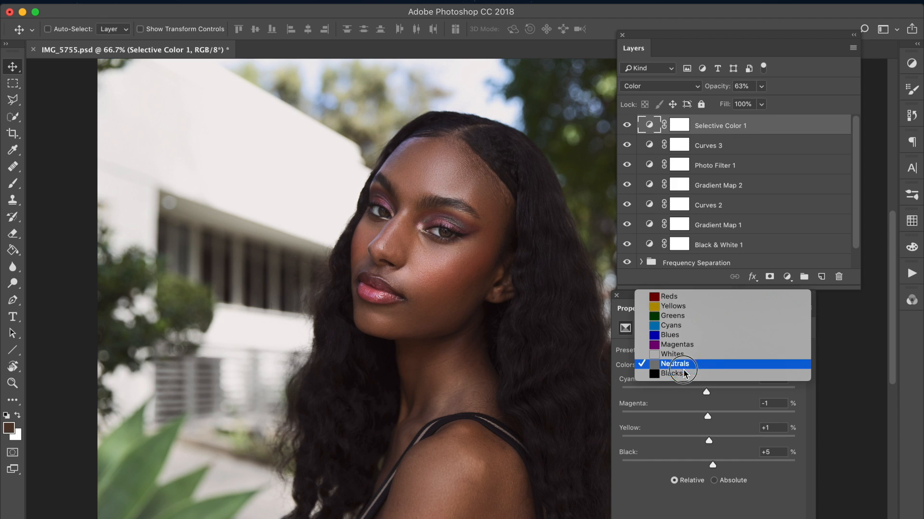
{"action": "left_click", "coordinate": [683, 374]}
{"action": "left_click_drag", "start_coordinate": [698, 391], "coordinate": [701, 417]}
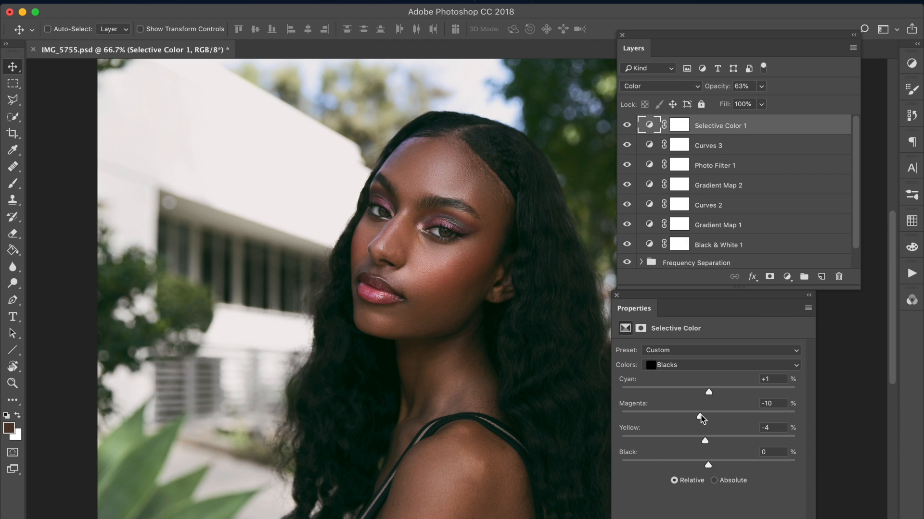
{"action": "left_click_drag", "start_coordinate": [700, 444], "coordinate": [708, 465]}
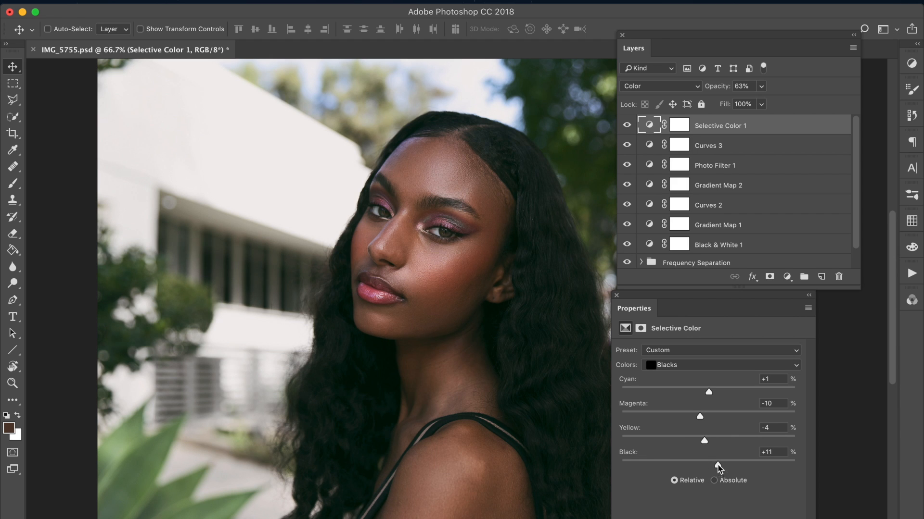
Step: Raise the Neutrals in Selective Color 1 to yellow +2 and black +12
{"action": "left_click", "coordinate": [689, 365]}
{"action": "left_click", "coordinate": [678, 355]}
{"action": "left_click_drag", "start_coordinate": [714, 466], "coordinate": [718, 465]}
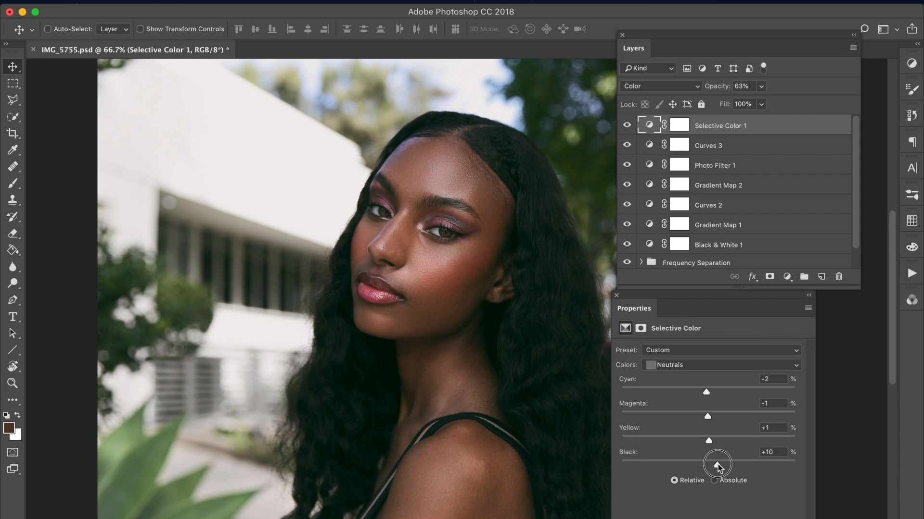
{"action": "left_click_drag", "start_coordinate": [732, 463], "coordinate": [711, 442]}
Step: Refine the Selective Color 1 Neutrals to cyan -4, magenta 0 and yellow +4, toggling the layer to compare the whole image
{"action": "key", "text": "super+minus"}
{"action": "left_click", "coordinate": [627, 126]}
{"action": "left_click", "coordinate": [628, 125]}
{"action": "left_click", "coordinate": [628, 125]}
{"action": "left_click", "coordinate": [628, 124]}
{"action": "left_click_drag", "start_coordinate": [698, 388], "coordinate": [712, 442]}
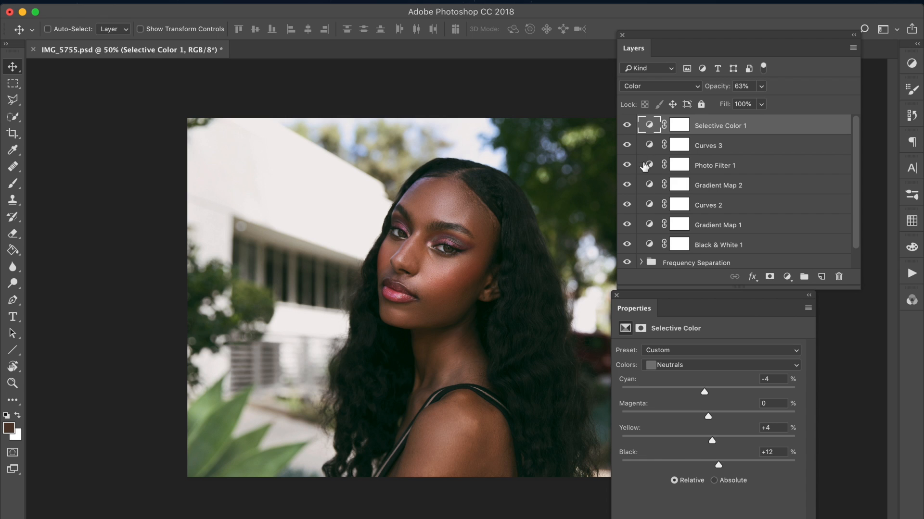
{"action": "left_click", "coordinate": [628, 126]}
{"action": "left_click", "coordinate": [628, 126]}
{"action": "left_click_drag", "start_coordinate": [633, 308], "coordinate": [617, 310]}
{"action": "left_click", "coordinate": [637, 57]}
{"action": "left_click_drag", "start_coordinate": [637, 57], "coordinate": [629, 58]}
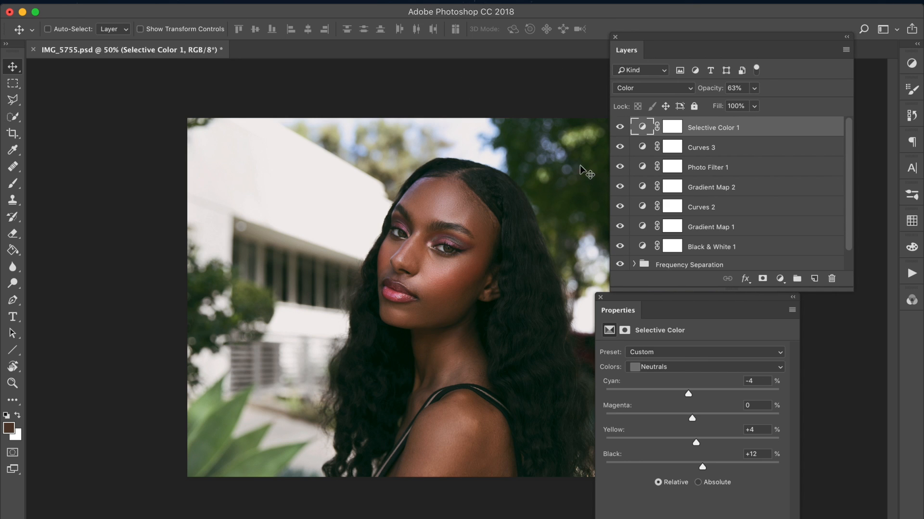
Step: Examine the contributions of Gradient Map 2 and Gradient Map 1 by toggling their visibility
{"action": "left_click", "coordinate": [620, 188]}
{"action": "left_click", "coordinate": [621, 187]}
{"action": "left_click", "coordinate": [627, 207]}
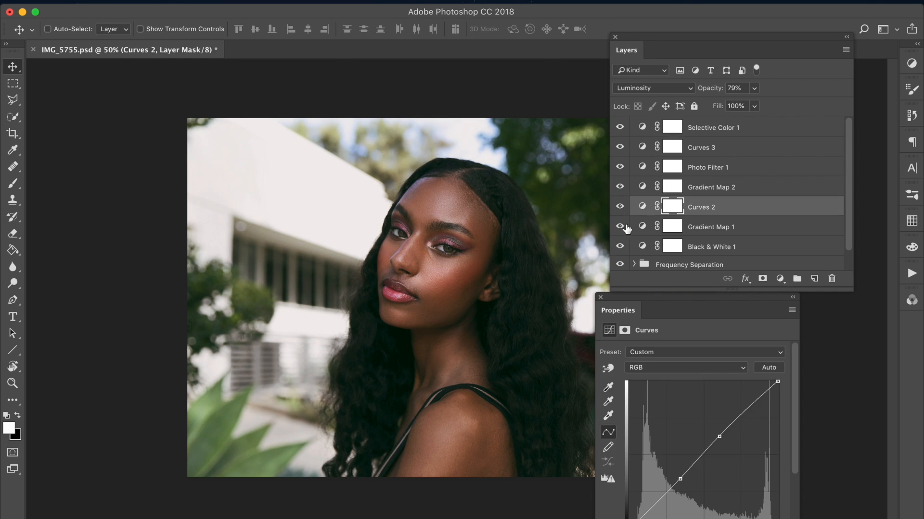
{"action": "left_click", "coordinate": [620, 227]}
{"action": "left_click", "coordinate": [620, 227]}
{"action": "left_click", "coordinate": [642, 229]}
{"action": "left_click", "coordinate": [620, 227]}
{"action": "left_click", "coordinate": [620, 227]}
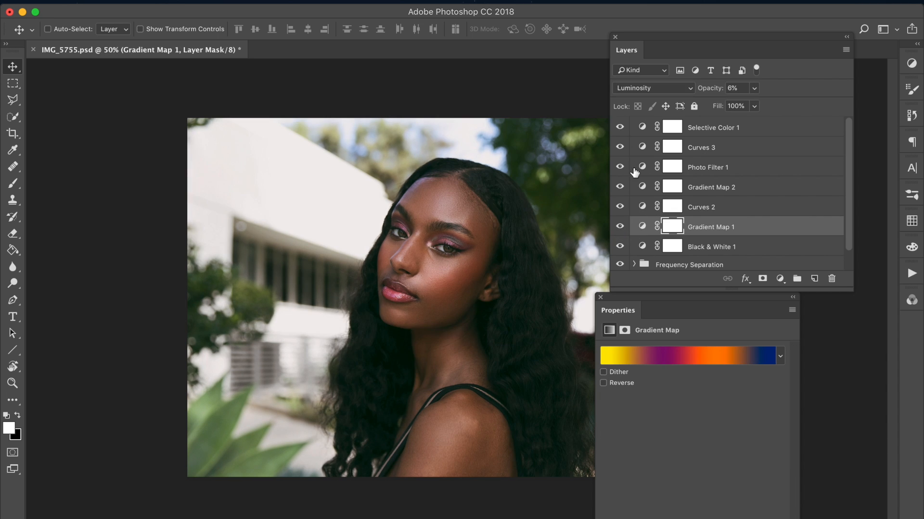
Step: Add a brown-to-white Gradient Map adjustment layer above Selective Color 1 and set its blending mode to Color
{"action": "left_click", "coordinate": [642, 128]}
{"action": "left_click", "coordinate": [214, 1]}
{"action": "mouse_move", "coordinate": [310, 165]}
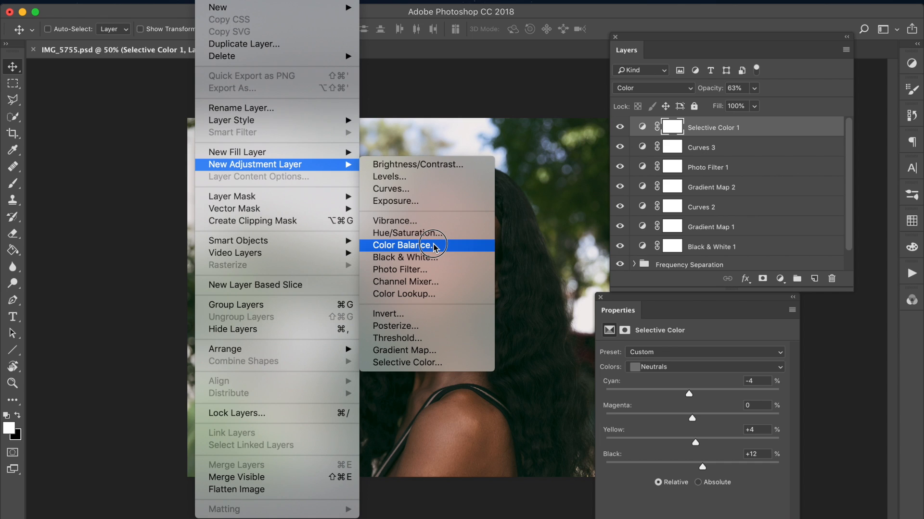
{"action": "left_click", "coordinate": [412, 356]}
{"action": "key", "text": "Return"}
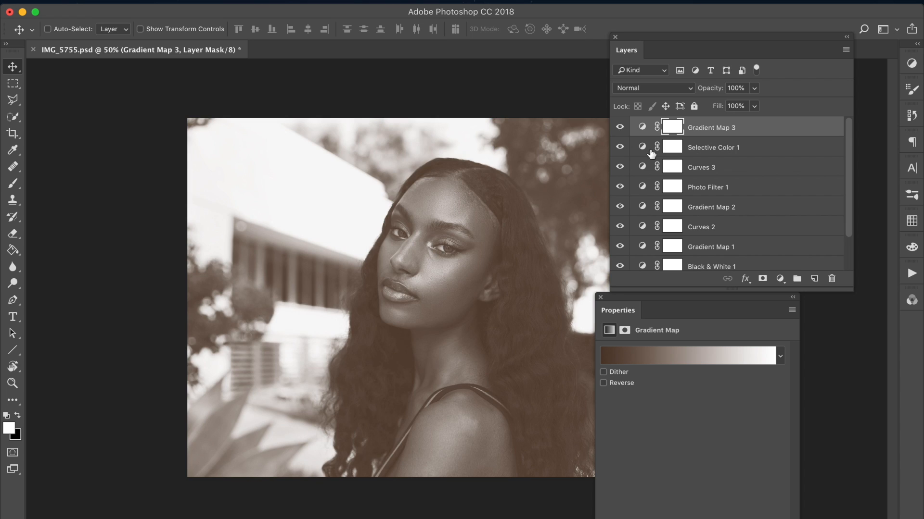
{"action": "left_click", "coordinate": [690, 90]}
{"action": "left_click", "coordinate": [627, 366]}
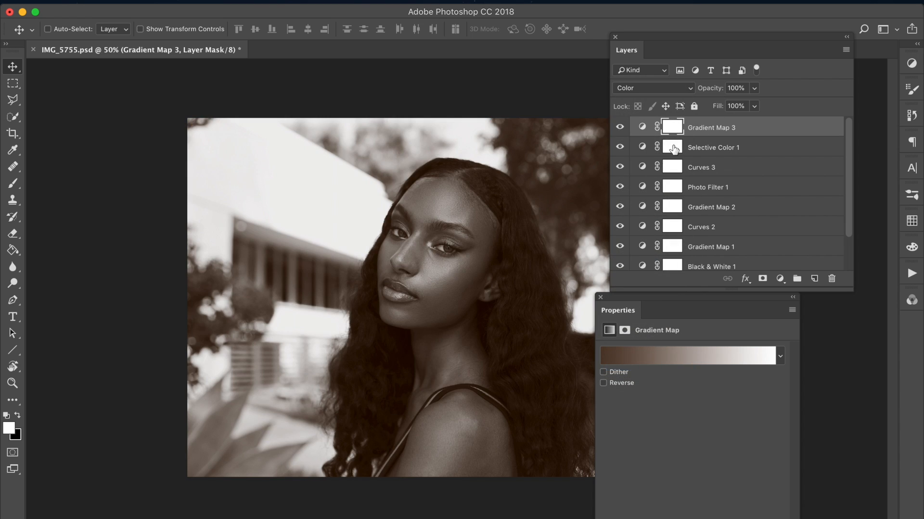
Step: Reduce the Gradient Map 3 layer's opacity to 25%, try Luminosity blending and settle on Saturation
{"action": "left_click_drag", "start_coordinate": [710, 92], "coordinate": [666, 92]}
{"action": "left_click", "coordinate": [620, 127]}
{"action": "left_click", "coordinate": [619, 126]}
{"action": "left_click", "coordinate": [678, 91]}
{"action": "left_click", "coordinate": [673, 95]}
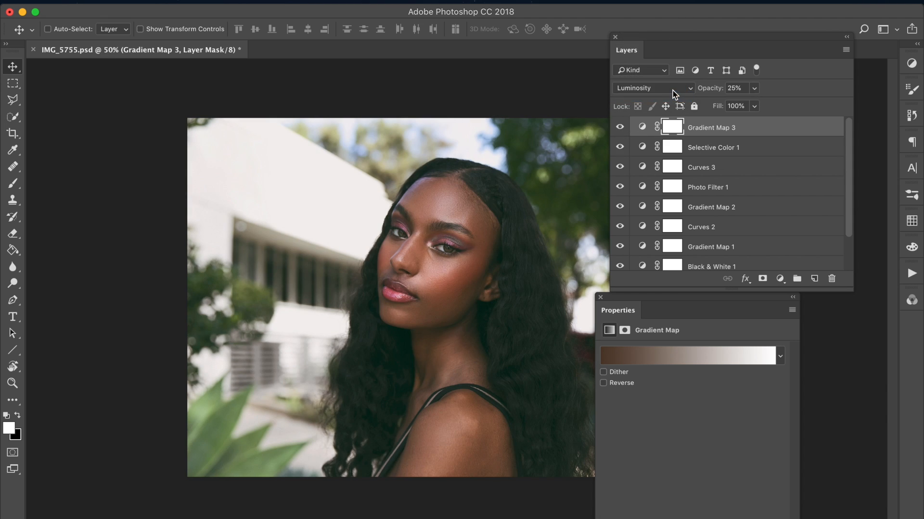
{"action": "left_click", "coordinate": [673, 91]}
{"action": "left_click", "coordinate": [675, 71]}
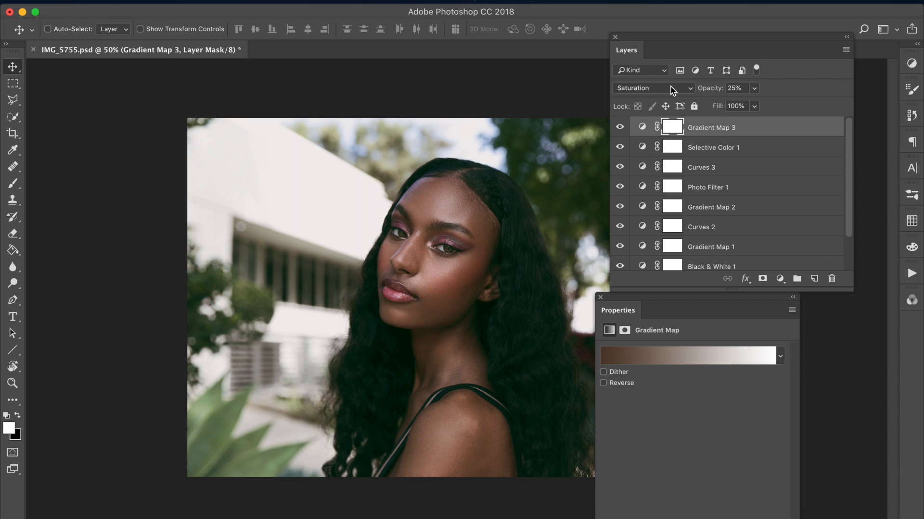
Step: Lower the Gradient Map 3 layer's opacity to 13%, toggling its visibility to judge the desaturation
{"action": "left_click", "coordinate": [619, 127]}
{"action": "left_click", "coordinate": [619, 127]}
{"action": "left_click", "coordinate": [712, 90]}
{"action": "left_click_drag", "start_coordinate": [705, 95], "coordinate": [702, 94]}
{"action": "left_click", "coordinate": [621, 127]}
{"action": "left_click", "coordinate": [625, 127]}
{"action": "left_click_drag", "start_coordinate": [630, 55], "coordinate": [609, 56]}
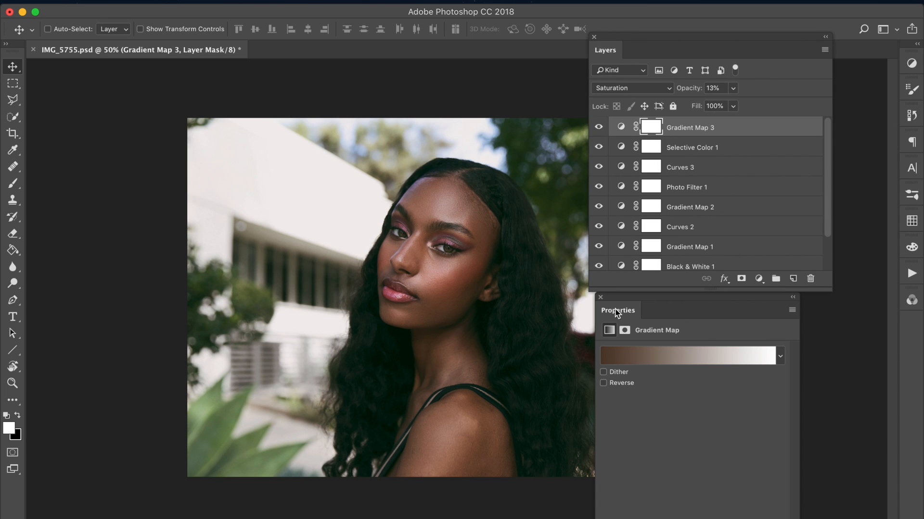
{"action": "left_click_drag", "start_coordinate": [614, 50], "coordinate": [624, 50]}
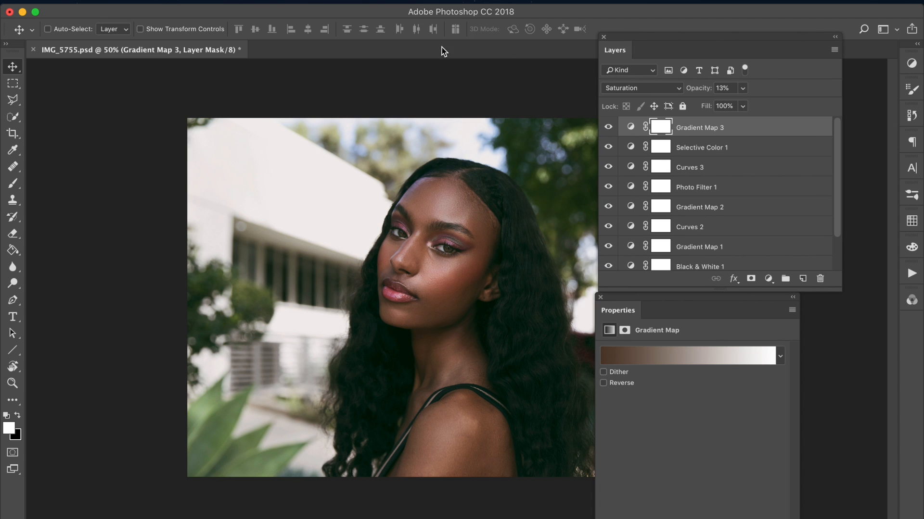
{"action": "left_click", "coordinate": [232, 5]}
{"action": "mouse_move", "coordinate": [346, 164]}
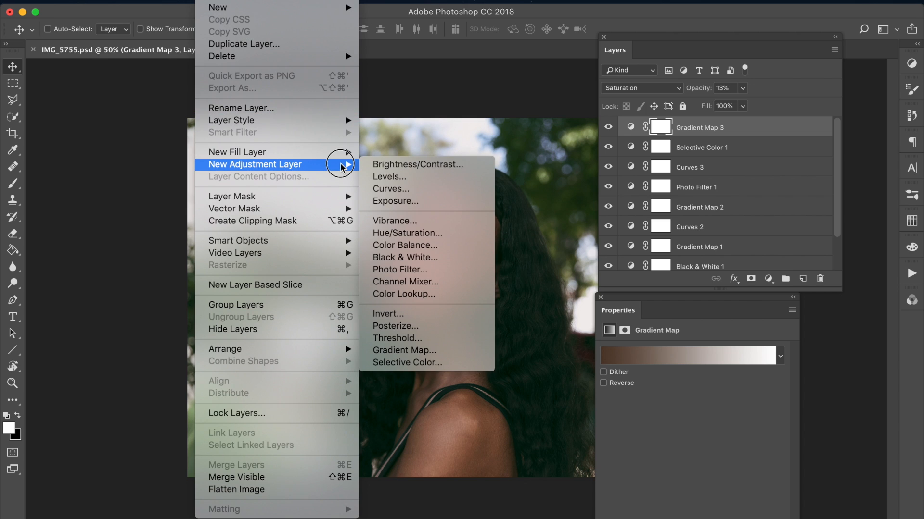
{"action": "left_click", "coordinate": [425, 351]}
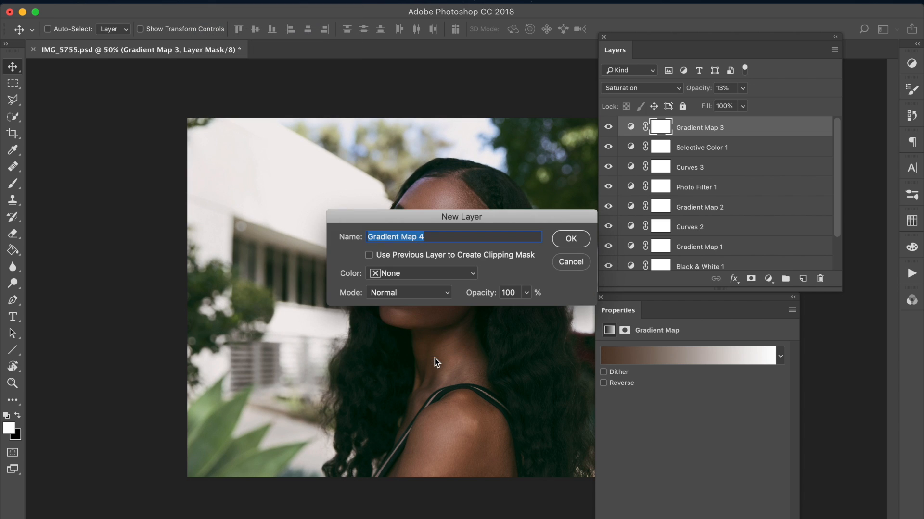
{"action": "left_click", "coordinate": [585, 263]}
Step: Add a second Selective Color adjustment layer above Gradient Map 3 and try a shift in its Neutrals' cyan
{"action": "left_click", "coordinate": [214, 4]}
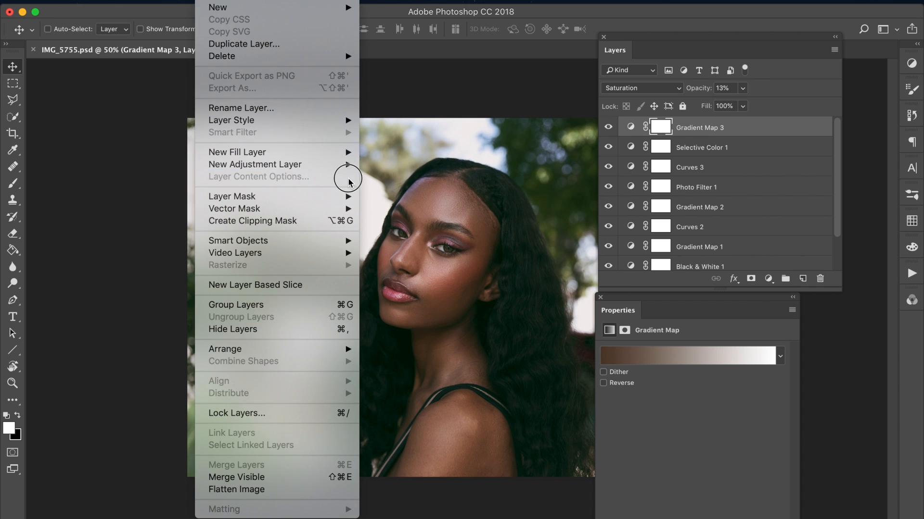
{"action": "mouse_move", "coordinate": [345, 169]}
{"action": "left_click", "coordinate": [423, 362]}
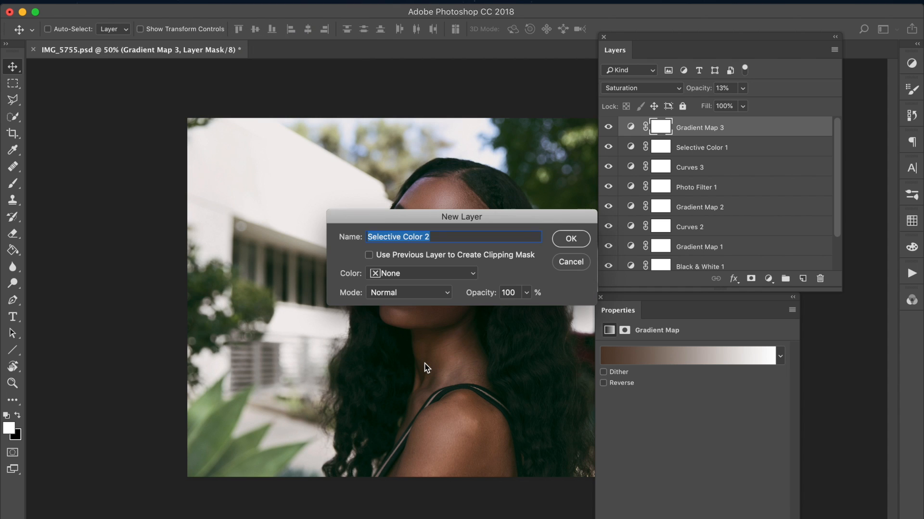
{"action": "key", "text": "Return"}
{"action": "left_click_drag", "start_coordinate": [615, 51], "coordinate": [652, 36]}
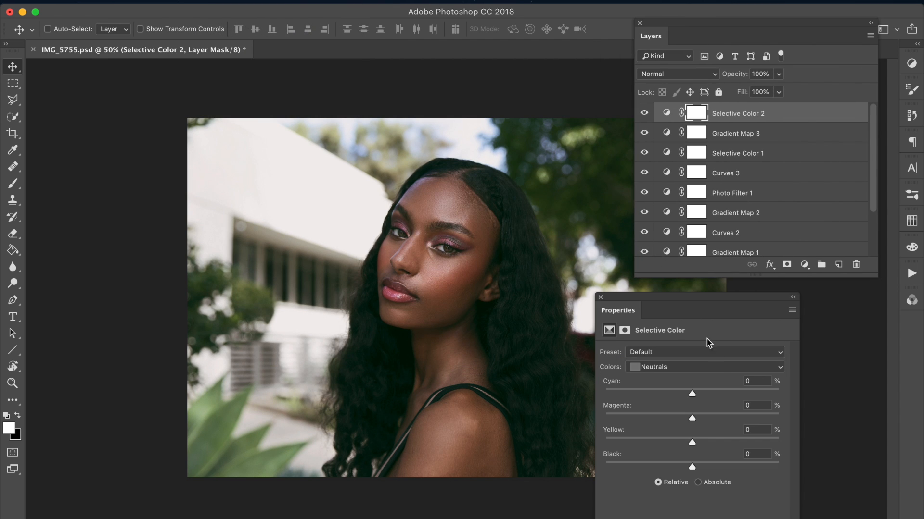
{"action": "mouse_move", "coordinate": [672, 391]}
{"action": "left_mouse_down"}
{"action": "mouse_move", "coordinate": [639, 395]}
{"action": "mouse_move", "coordinate": [717, 398]}
{"action": "mouse_move", "coordinate": [689, 393]}
{"action": "left_mouse_up"}
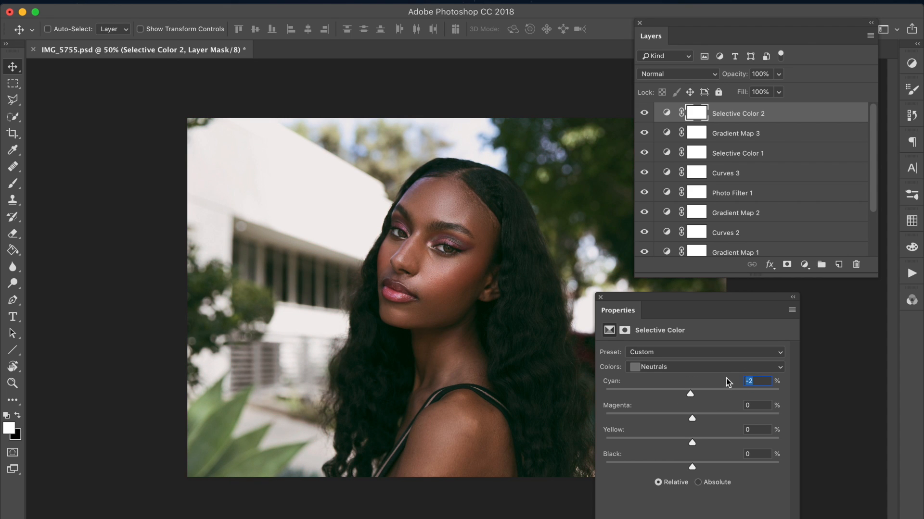
Step: Set the Greens' cyan to -60 in Selective Color 2 and adjust their remaining color sliders to warm the foliage
{"action": "left_click", "coordinate": [707, 362]}
{"action": "left_click", "coordinate": [696, 318]}
{"action": "left_click_drag", "start_coordinate": [687, 394], "coordinate": [639, 399]}
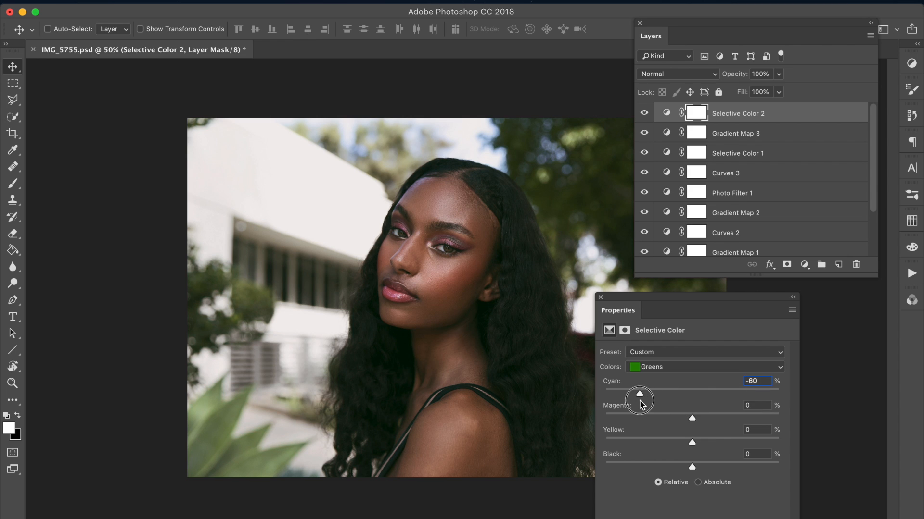
{"action": "left_click_drag", "start_coordinate": [692, 418], "coordinate": [752, 418]}
{"action": "left_click_drag", "start_coordinate": [642, 414], "coordinate": [708, 467]}
Step: Set the Yellows in Selective Color 2 to cyan -44, yellow +77 and black -11, and compare the layer on and off
{"action": "left_click", "coordinate": [685, 367]}
{"action": "left_click", "coordinate": [683, 357]}
{"action": "left_click_drag", "start_coordinate": [693, 397], "coordinate": [761, 436]}
{"action": "left_click_drag", "start_coordinate": [765, 463], "coordinate": [660, 467]}
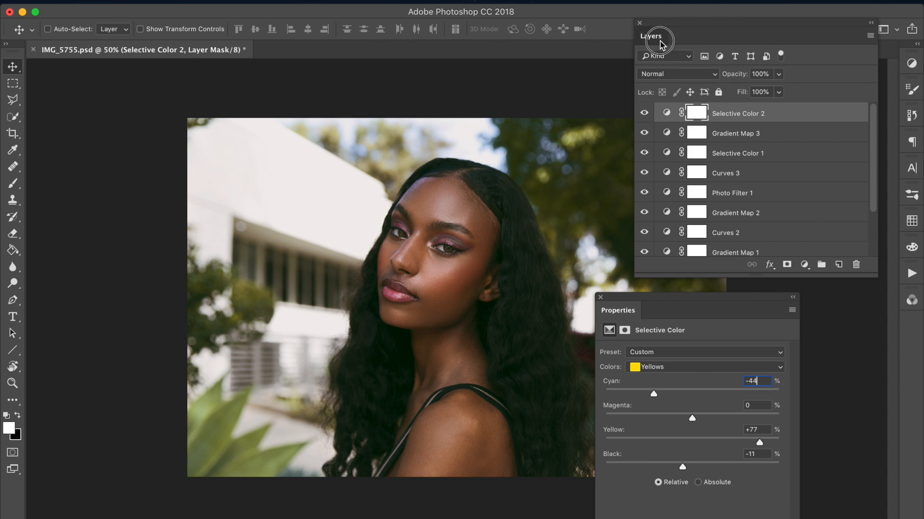
{"action": "left_click_drag", "start_coordinate": [659, 43], "coordinate": [681, 43]}
{"action": "left_click", "coordinate": [665, 114]}
{"action": "left_click", "coordinate": [665, 115]}
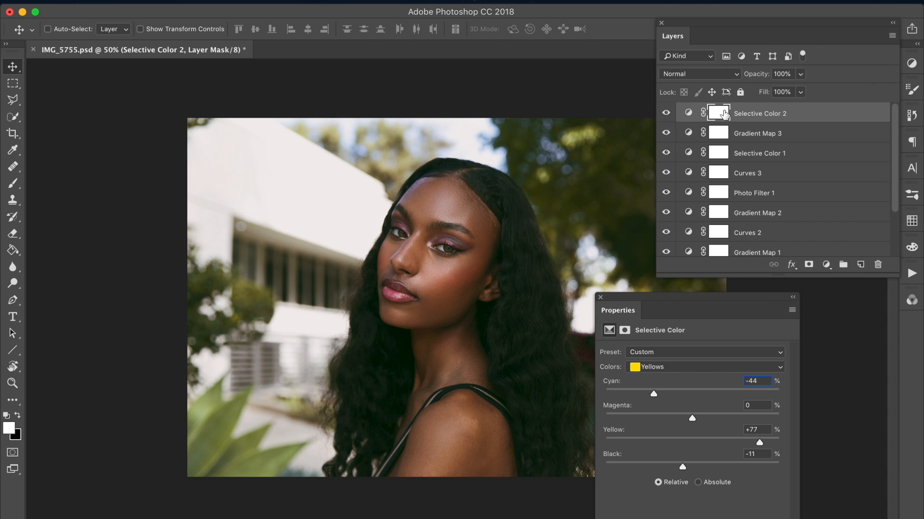
Step: Invert the Selective Color 2 mask to black and paint white over the background with a 700 px brush, leaving the woman masked out
{"action": "left_click", "coordinate": [13, 188]}
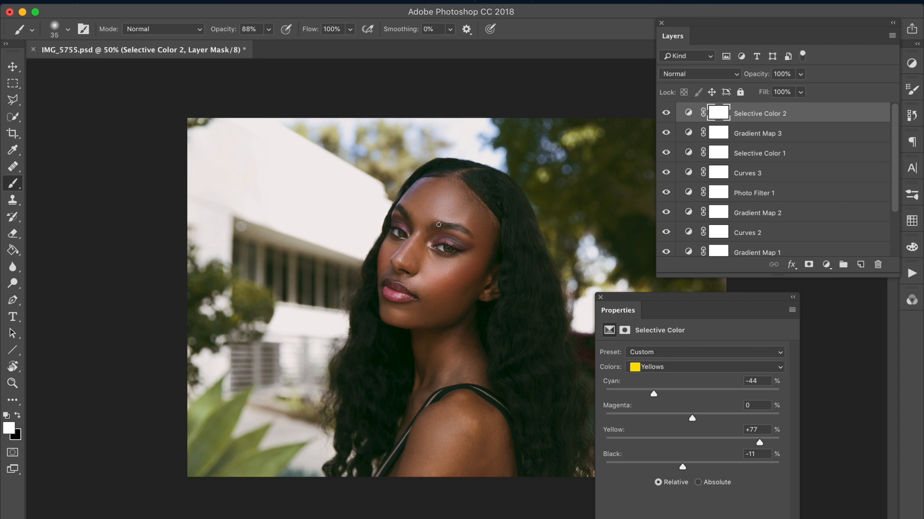
{"action": "key", "text": "bracketright"}
{"action": "key", "text": "bracketright"}
{"action": "key", "text": "bracketright"}
{"action": "key", "text": "bracketright"}
{"action": "key", "text": "bracketright"}
{"action": "key", "text": "bracketright"}
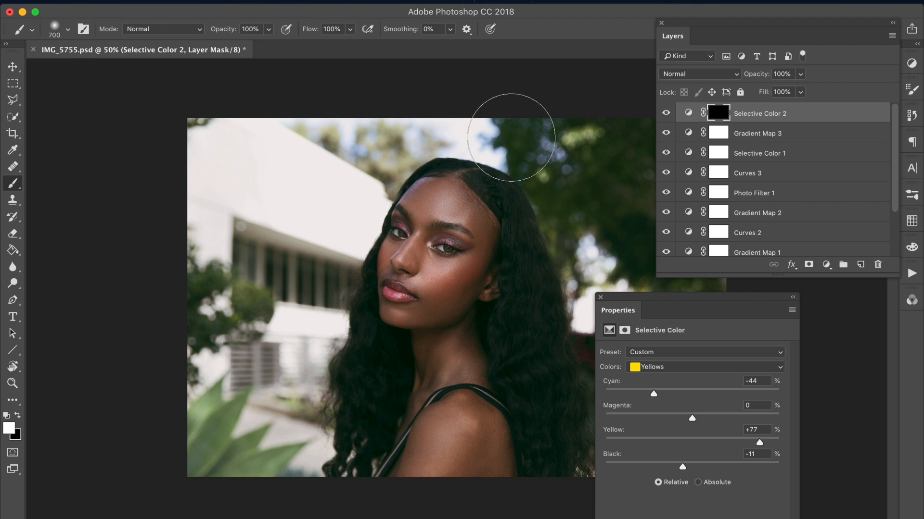
{"action": "left_click_drag", "start_coordinate": [623, 134], "coordinate": [610, 285]}
{"action": "left_click_drag", "start_coordinate": [657, 312], "coordinate": [773, 328]}
{"action": "left_click_drag", "start_coordinate": [694, 36], "coordinate": [750, 36]}
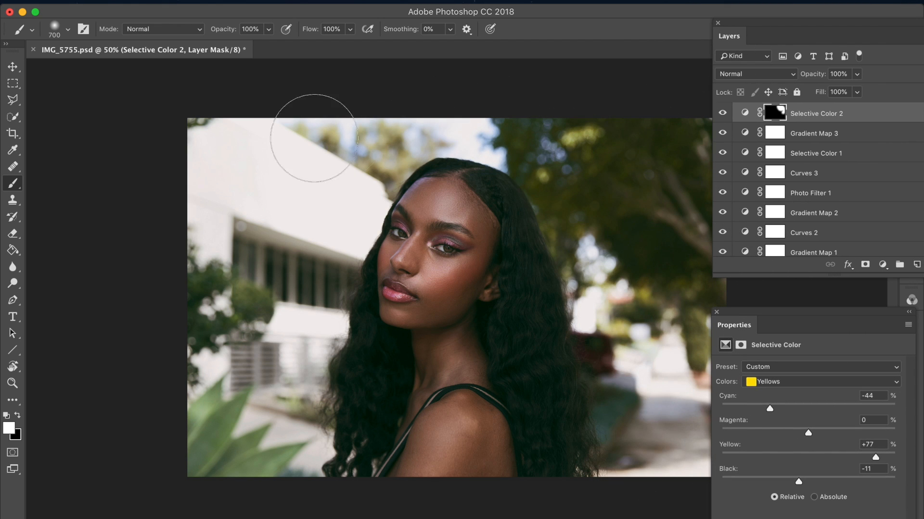
{"action": "mouse_move", "coordinate": [280, 345]}
{"action": "left_mouse_down"}
{"action": "mouse_move", "coordinate": [208, 103]}
{"action": "mouse_move", "coordinate": [391, 115]}
{"action": "mouse_move", "coordinate": [443, 97]}
{"action": "left_mouse_up"}
{"action": "left_click_drag", "start_coordinate": [728, 36], "coordinate": [669, 58]}
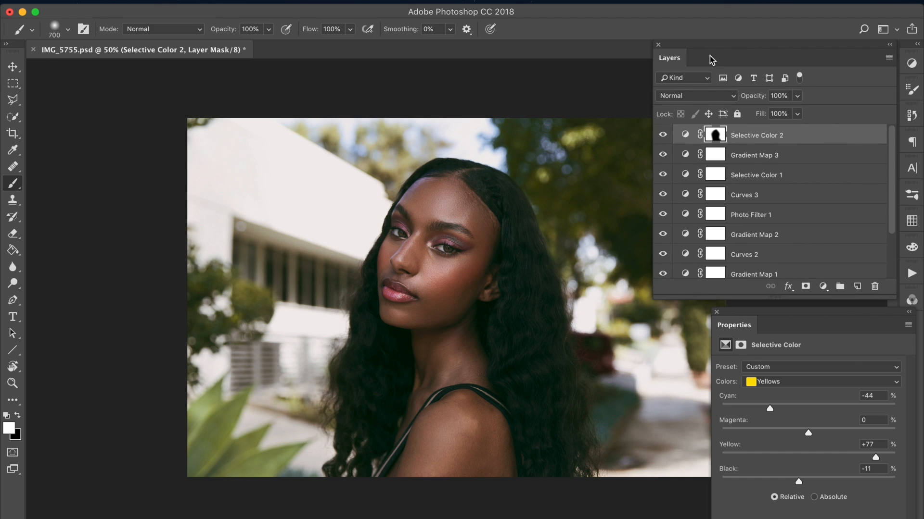
Step: Try an unmasked duplicate of Selective Color 2 above the original, comparing it on and off, and remove the copy
{"action": "key", "text": "super+j"}
{"action": "left_click_drag", "start_coordinate": [717, 131], "coordinate": [874, 288]}
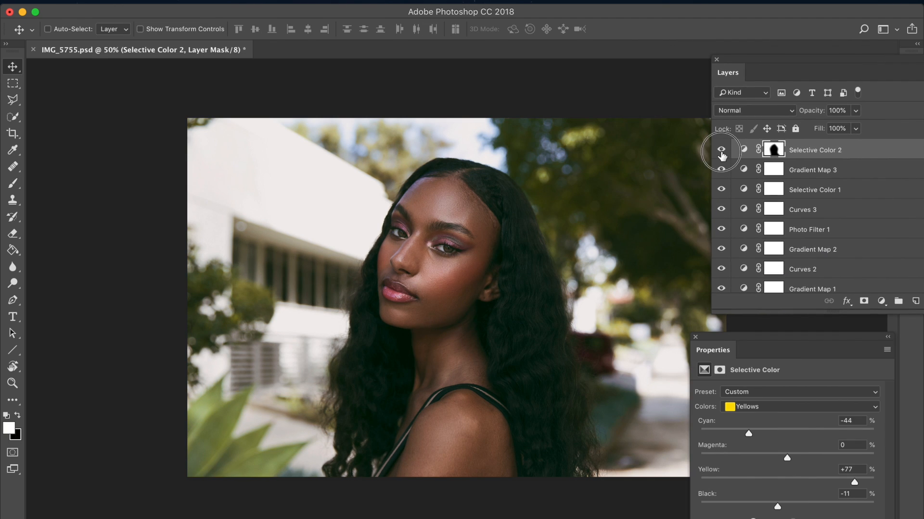
{"action": "left_click", "coordinate": [721, 152]}
{"action": "left_click", "coordinate": [721, 152]}
{"action": "left_click_drag", "start_coordinate": [743, 66], "coordinate": [684, 85]}
{"action": "left_click_drag", "start_coordinate": [704, 329], "coordinate": [674, 338]}
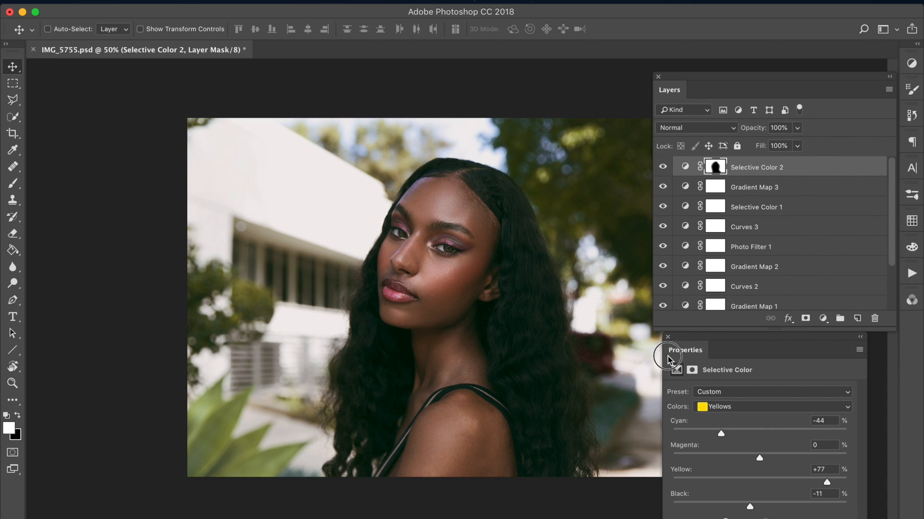
Step: Add a layer named "light leak" in Soft Light mode and sample the plant's light green as the brush color
{"action": "left_click", "coordinate": [13, 183]}
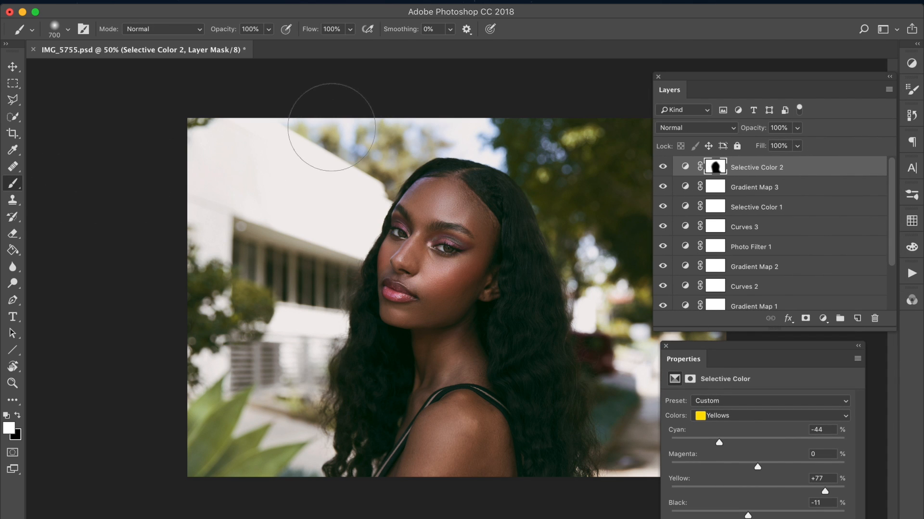
{"action": "key", "text": "super+shift+n"}
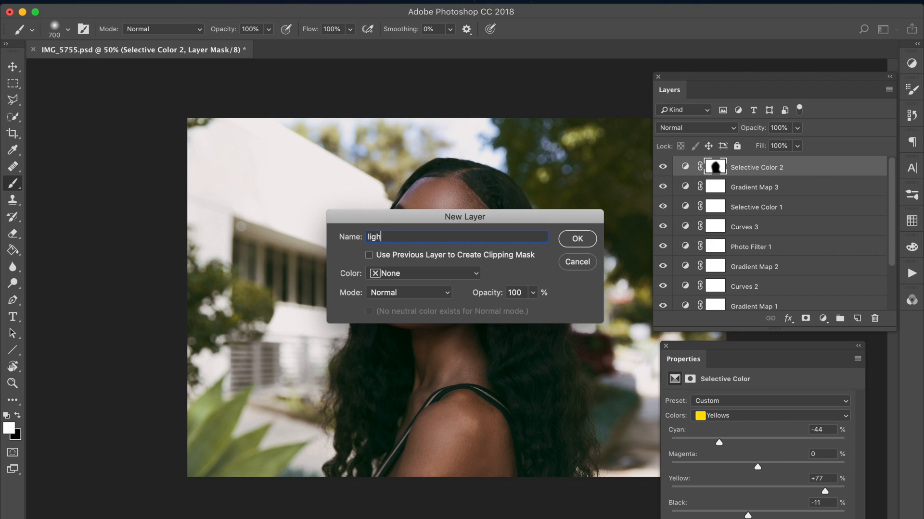
{"action": "key", "text": "Return"}
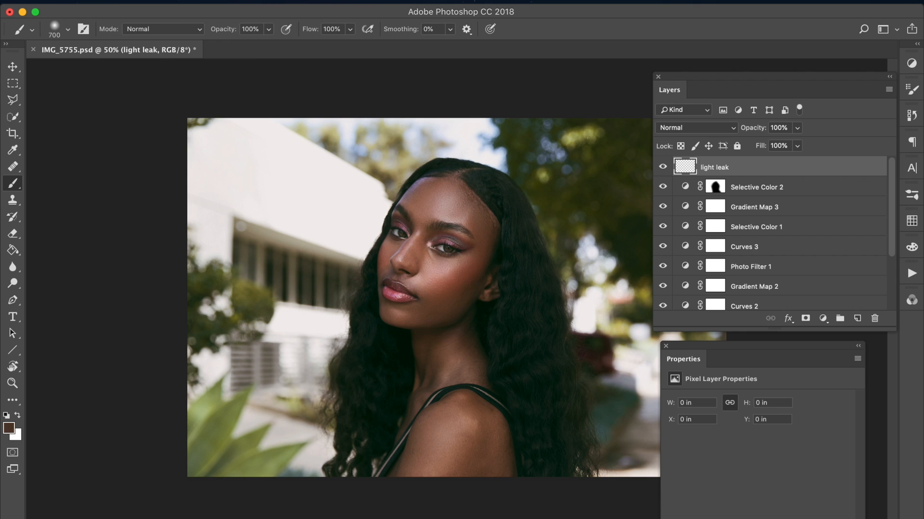
{"action": "left_click", "coordinate": [210, 400], "text": "alt"}
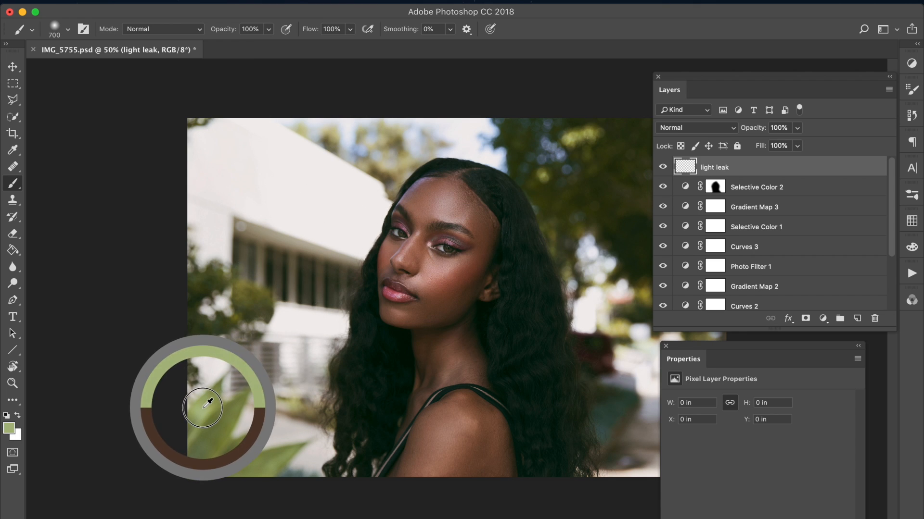
{"action": "left_click", "coordinate": [683, 129]}
{"action": "left_click", "coordinate": [677, 275]}
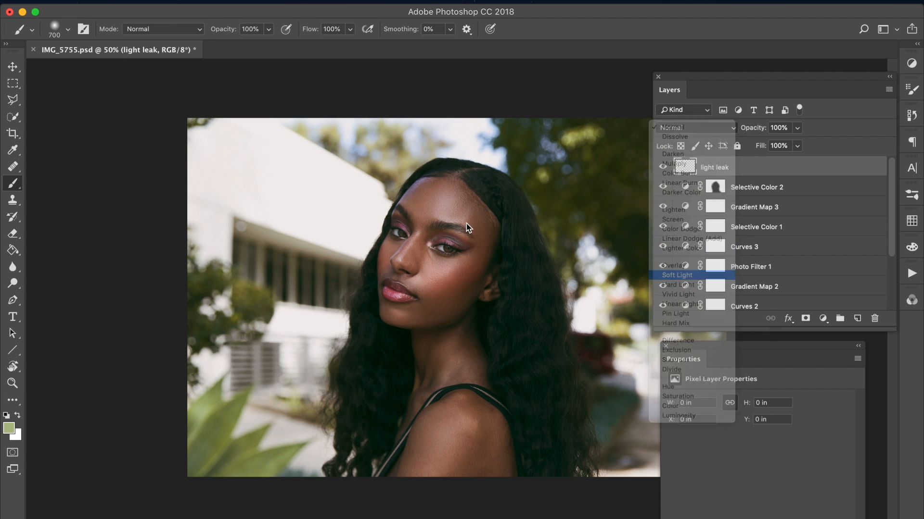
Step: Set the brush to 1200 px at 22% opacity, try a green stroke across the photo, and undo the stroke
{"action": "key", "text": "bracketright"}
{"action": "key", "text": "bracketright"}
{"action": "key", "text": "bracketright"}
{"action": "key", "text": "bracketright"}
{"action": "key", "text": "bracketright"}
{"action": "key", "text": "2"}
{"action": "key", "text": "2"}
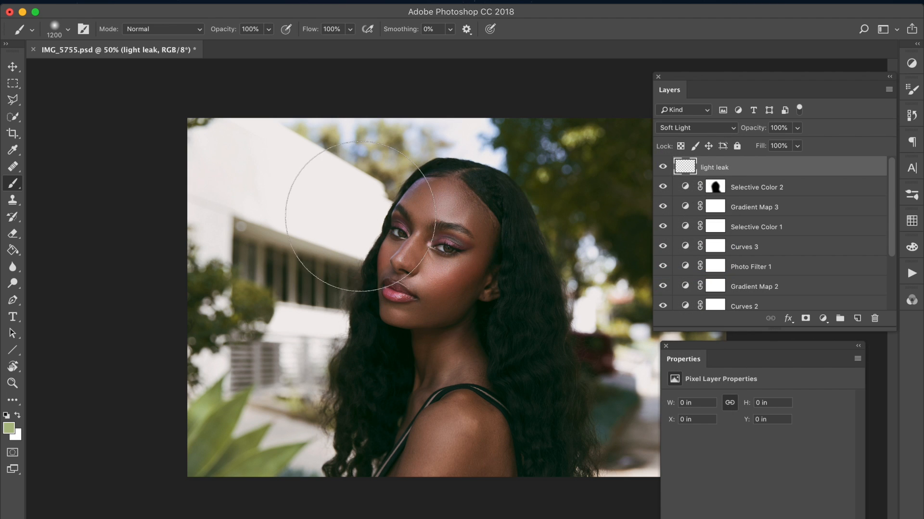
{"action": "mouse_move", "coordinate": [325, 130]}
{"action": "left_mouse_down"}
{"action": "mouse_move", "coordinate": [390, 308]}
{"action": "mouse_move", "coordinate": [291, 128]}
{"action": "mouse_move", "coordinate": [707, 498]}
{"action": "left_mouse_up"}
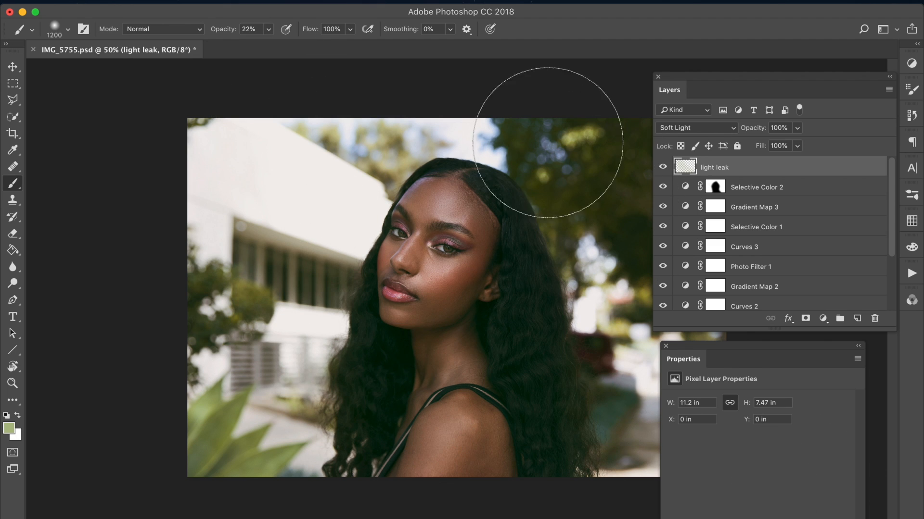
{"action": "key", "text": "super+z"}
Step: Sample the olive tone of the trees and brighten it to the yellow foreground color f2e470
{"action": "left_click", "coordinate": [366, 129]}
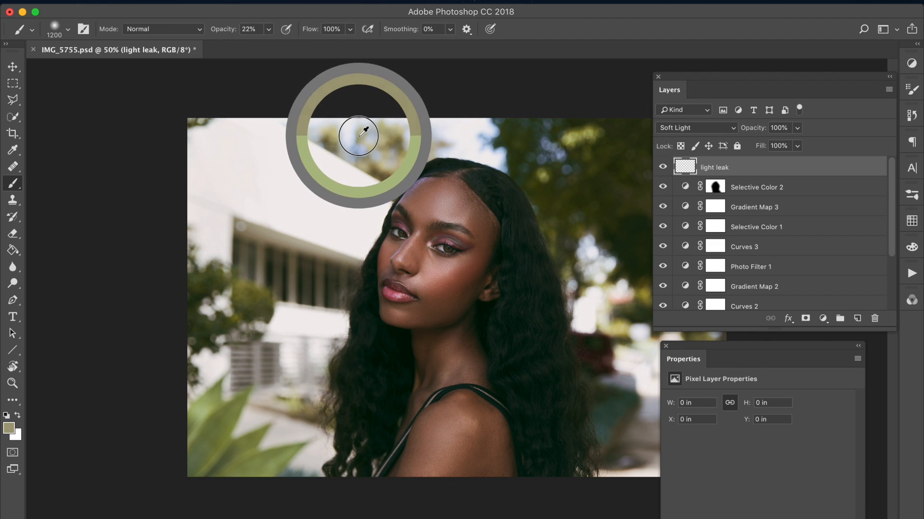
{"action": "left_click", "coordinate": [9, 428]}
{"action": "left_click", "coordinate": [672, 244]}
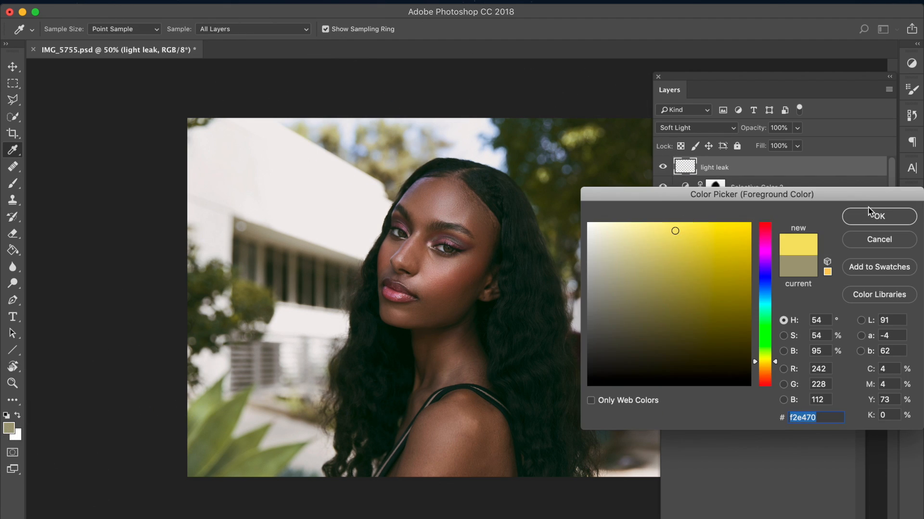
{"action": "left_click", "coordinate": [871, 212]}
Step: Try broad yellow strokes across the photo on the light leak layer and undo them
{"action": "left_click_drag", "start_coordinate": [325, 130], "coordinate": [703, 476]}
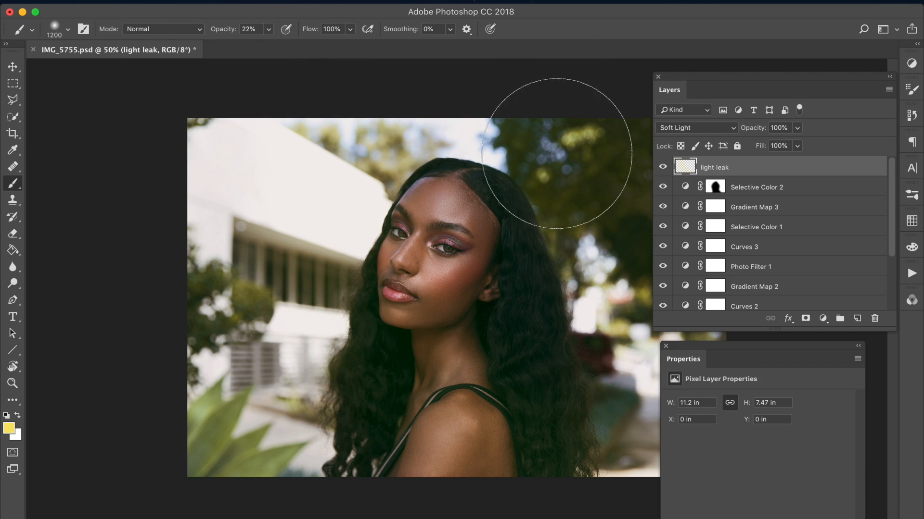
{"action": "key", "text": "super+z"}
{"action": "left_click_drag", "start_coordinate": [573, 131], "coordinate": [256, 403]}
{"action": "key", "text": "super+z"}
Step: Dab soft yellow over the trees beside the hair and the plant area, comparing the light leak layer on and off
{"action": "left_click", "coordinate": [554, 219]}
{"action": "left_click", "coordinate": [303, 438]}
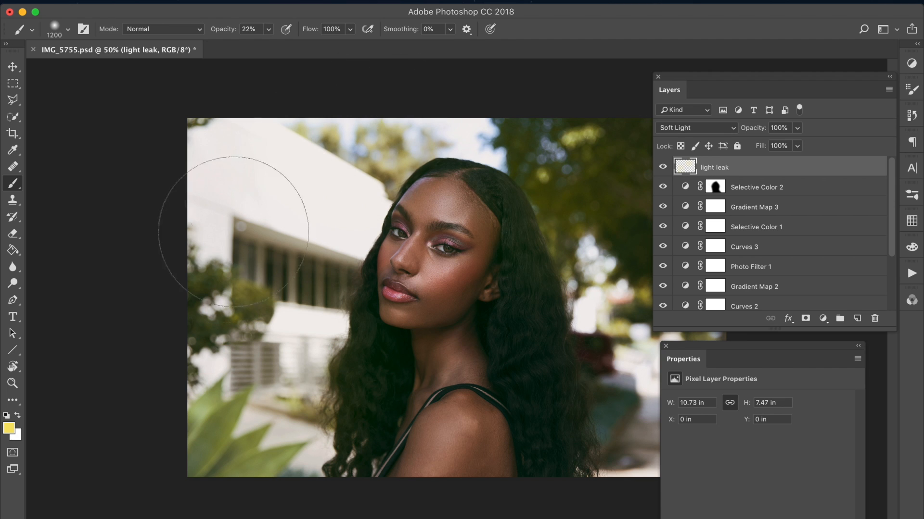
{"action": "left_click", "coordinate": [663, 168]}
{"action": "left_click", "coordinate": [663, 167]}
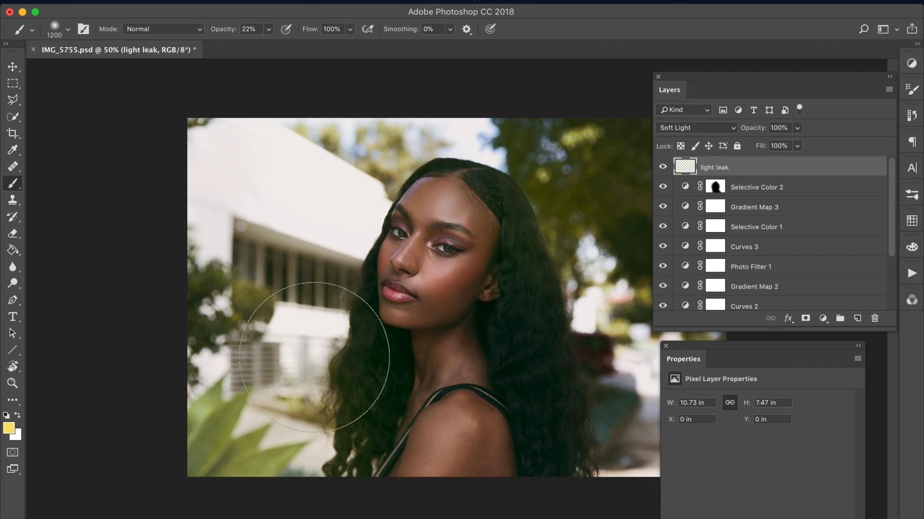
Step: Lower the light leak layer's opacity to 77% after toggling its visibility to judge the glow
{"action": "left_click_drag", "start_coordinate": [708, 83], "coordinate": [721, 75]}
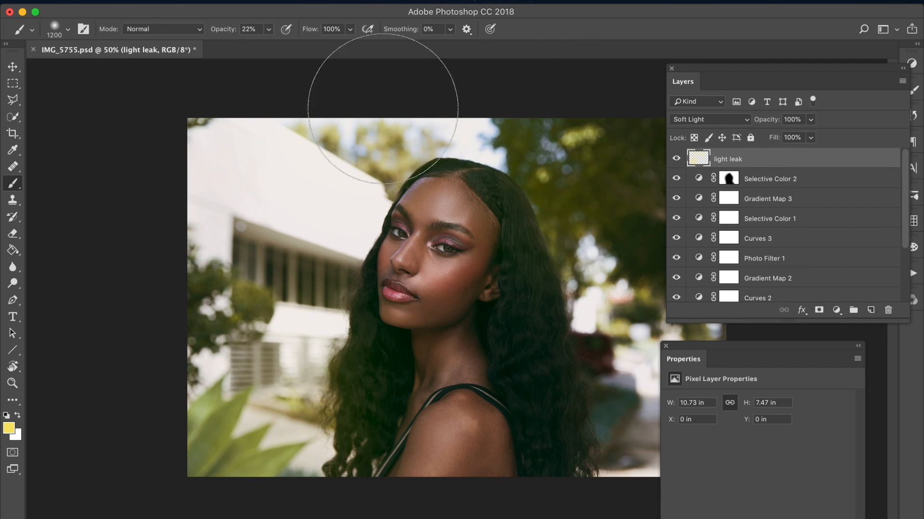
{"action": "left_click", "coordinate": [679, 158]}
{"action": "left_click", "coordinate": [679, 158]}
{"action": "left_click_drag", "start_coordinate": [769, 119], "coordinate": [755, 119]}
Step: Add a new layer above light leak in Overlay mode and make white the brush color
{"action": "key", "text": "super+shift+n"}
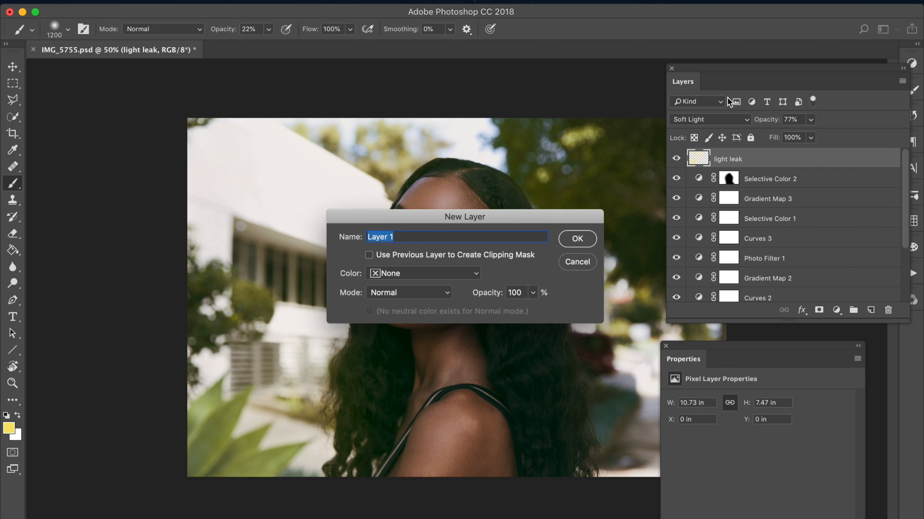
{"action": "key", "text": "Return"}
{"action": "key", "text": "x"}
{"action": "left_click", "coordinate": [713, 123]}
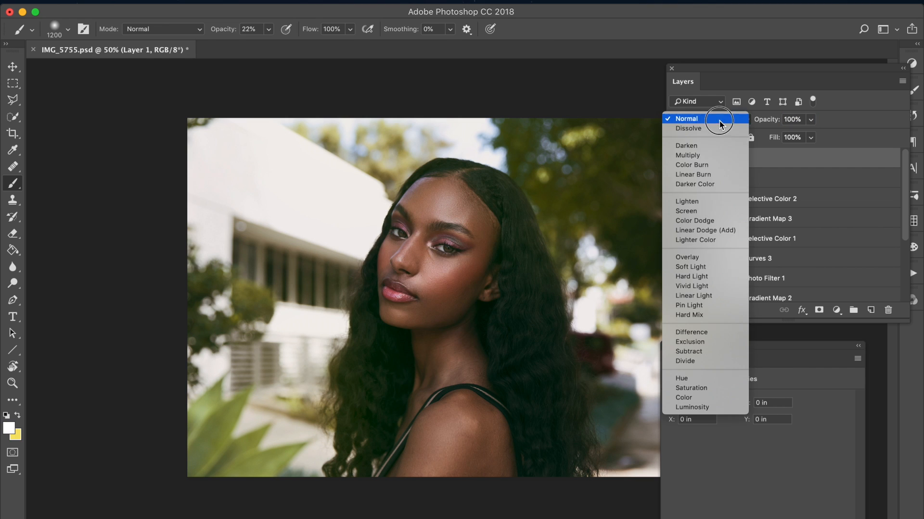
Step: Brush soft white highlights over the background trees and the plant in the lower-left foreground on Layer 1
{"action": "left_click", "coordinate": [545, 172]}
{"action": "left_click", "coordinate": [556, 166]}
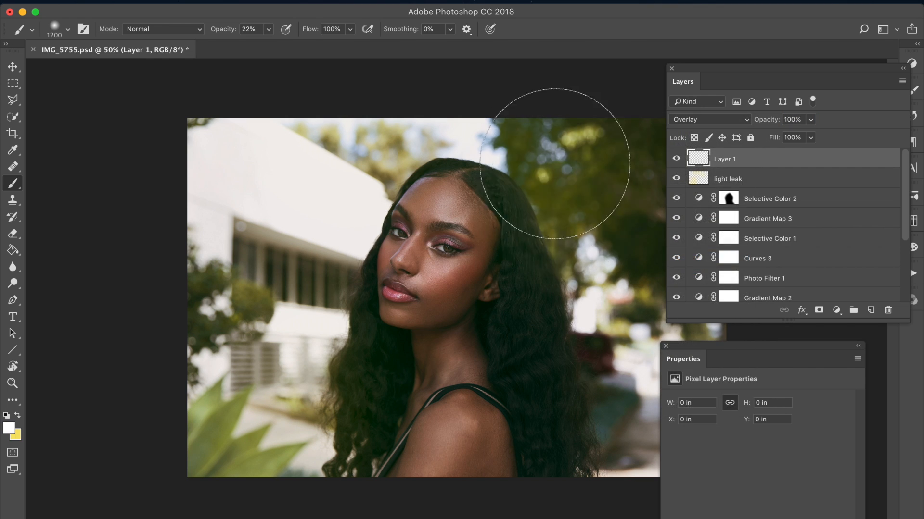
{"action": "left_click", "coordinate": [358, 156]}
{"action": "left_click_drag", "start_coordinate": [317, 362], "coordinate": [135, 443]}
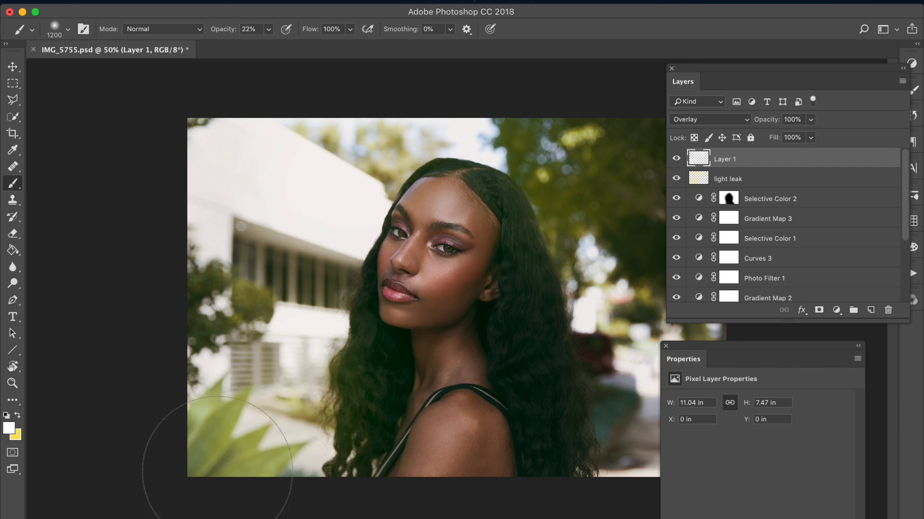
Step: Reduce Layer 1's opacity to 61%, toggling it and the light leak layer to compare the effect
{"action": "left_click", "coordinate": [676, 158]}
{"action": "left_click", "coordinate": [676, 159]}
{"action": "left_click", "coordinate": [676, 179]}
{"action": "left_click", "coordinate": [676, 179]}
{"action": "left_click_drag", "start_coordinate": [773, 126], "coordinate": [757, 121]}
{"action": "left_click", "coordinate": [676, 159]}
{"action": "left_click", "coordinate": [677, 159]}
{"action": "left_click_drag", "start_coordinate": [779, 122], "coordinate": [772, 124]}
{"action": "left_click", "coordinate": [676, 160]}
{"action": "left_click", "coordinate": [676, 160]}
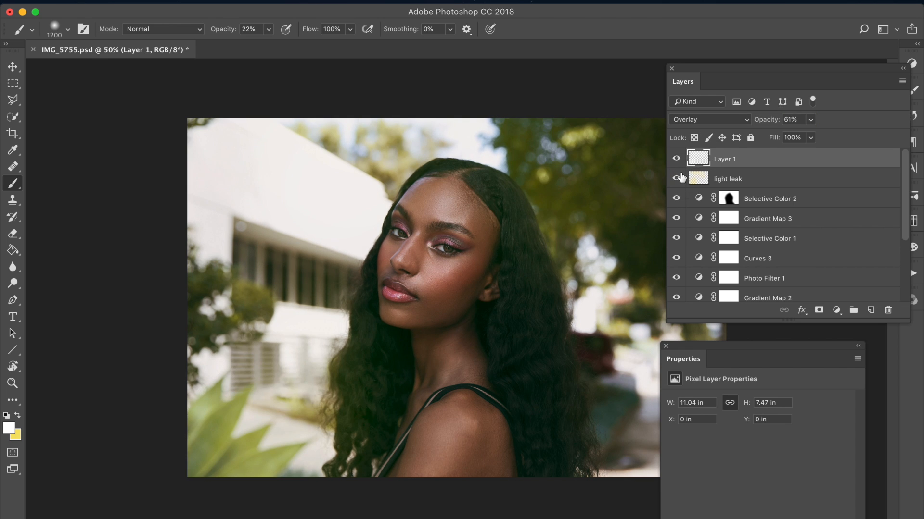
Step: Reduce the light leak layer's opacity to 56% and compare both glow layers on and off
{"action": "left_click", "coordinate": [677, 179]}
{"action": "left_click", "coordinate": [689, 182]}
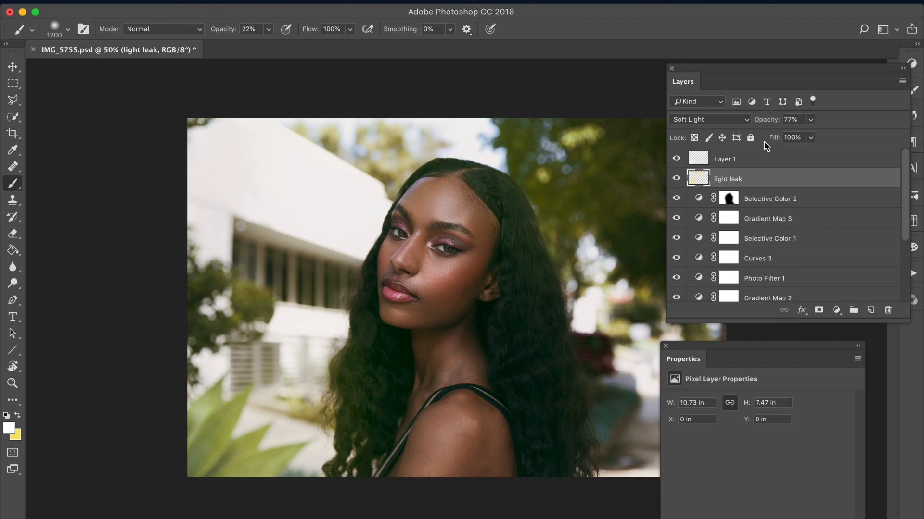
{"action": "left_click_drag", "start_coordinate": [777, 123], "coordinate": [765, 128]}
{"action": "left_click", "coordinate": [676, 182]}
{"action": "left_click_drag", "start_coordinate": [676, 180], "coordinate": [676, 160]}
{"action": "key", "text": "super+minus"}
{"action": "key", "text": "super+plus"}
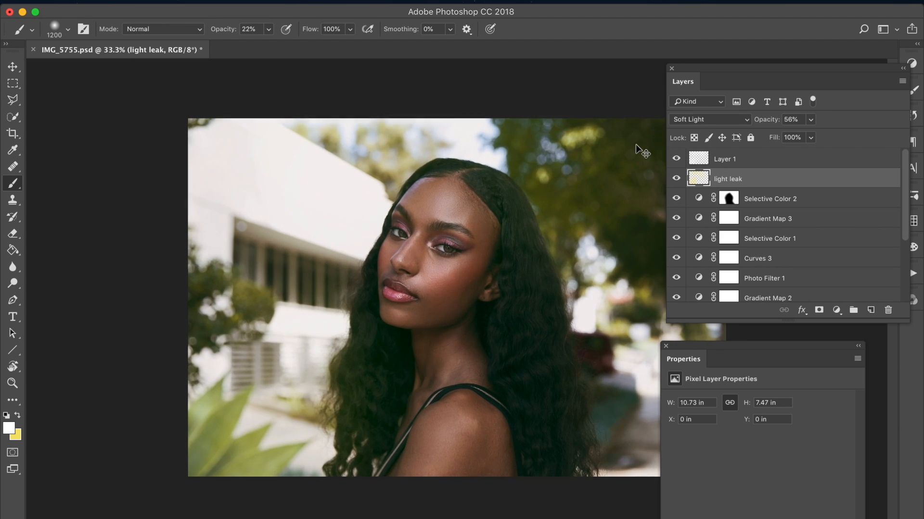
Step: Add a Curves adjustment layer directly above the light leak layer and reposition its settings for editing
{"action": "left_click", "coordinate": [13, 66]}
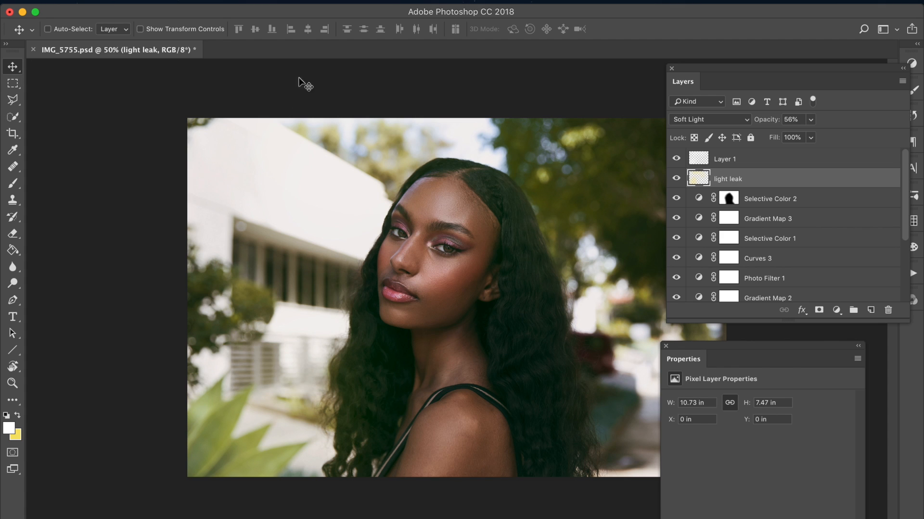
{"action": "left_click", "coordinate": [204, 0]}
{"action": "mouse_move", "coordinate": [268, 162]}
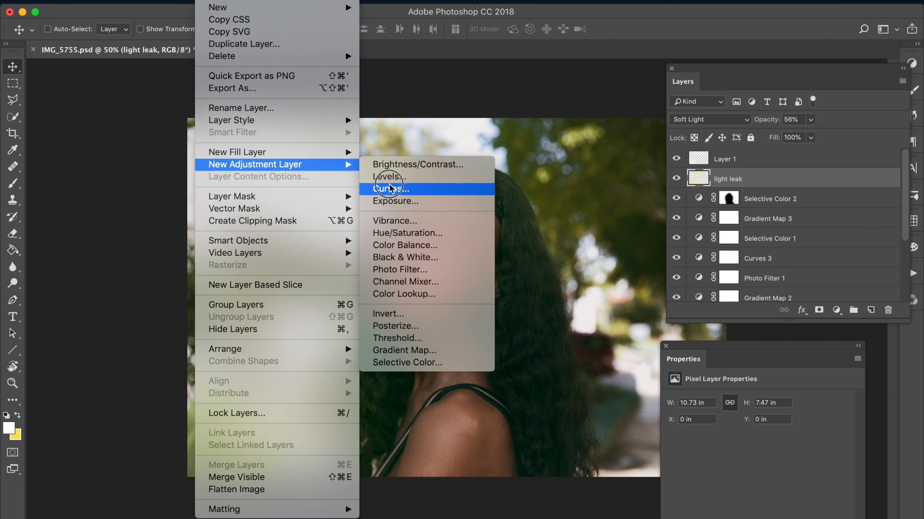
{"action": "left_click", "coordinate": [388, 182]}
{"action": "key", "text": "Return"}
{"action": "left_click_drag", "start_coordinate": [728, 319], "coordinate": [659, 266]}
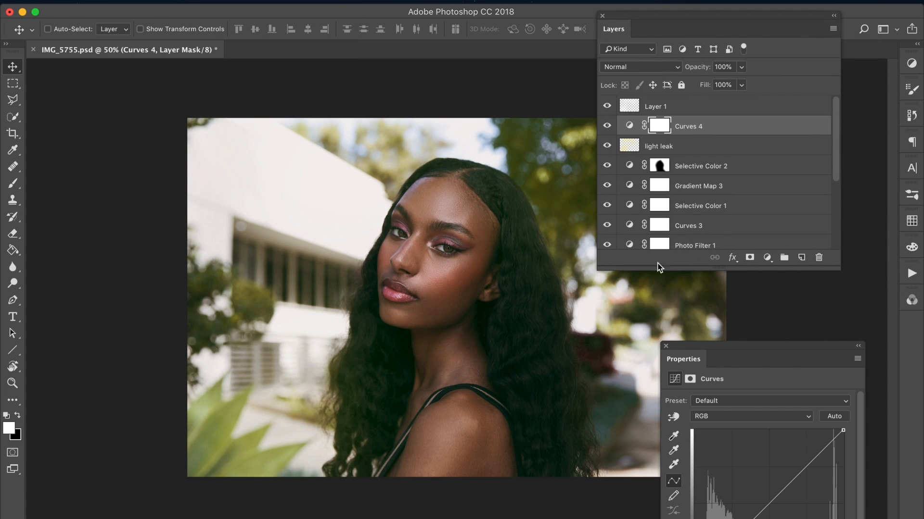
{"action": "left_click_drag", "start_coordinate": [663, 346], "coordinate": [597, 276]}
Step: In the Blue channel of Curves 4, pull down the highlights and lift the shadow point to input 2, output 18
{"action": "left_click", "coordinate": [683, 346]}
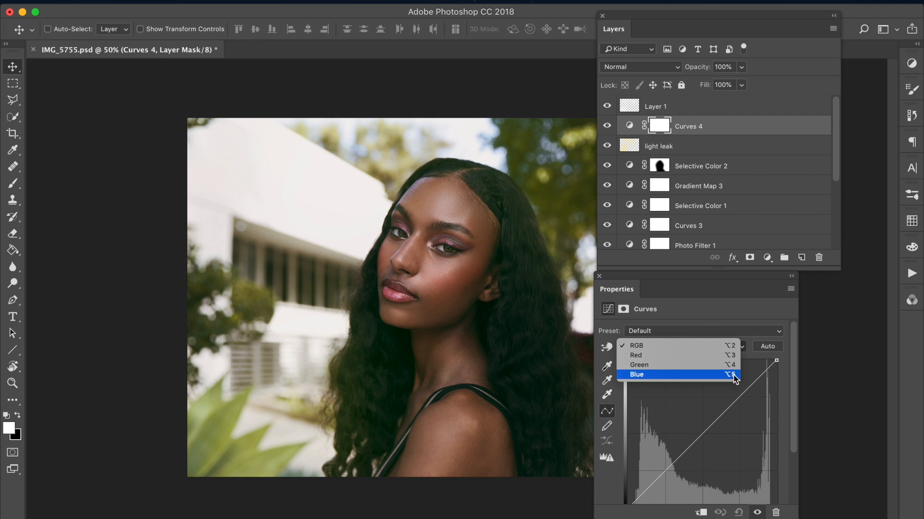
{"action": "left_click", "coordinate": [670, 373]}
{"action": "left_click_drag", "start_coordinate": [778, 360], "coordinate": [749, 394]}
{"action": "left_click_drag", "start_coordinate": [678, 472], "coordinate": [629, 458]}
{"action": "scroll", "coordinate": [796, 394], "scroll_direction": "down", "scroll_amount": 2}
{"action": "left_click_drag", "start_coordinate": [614, 295], "coordinate": [657, 303]}
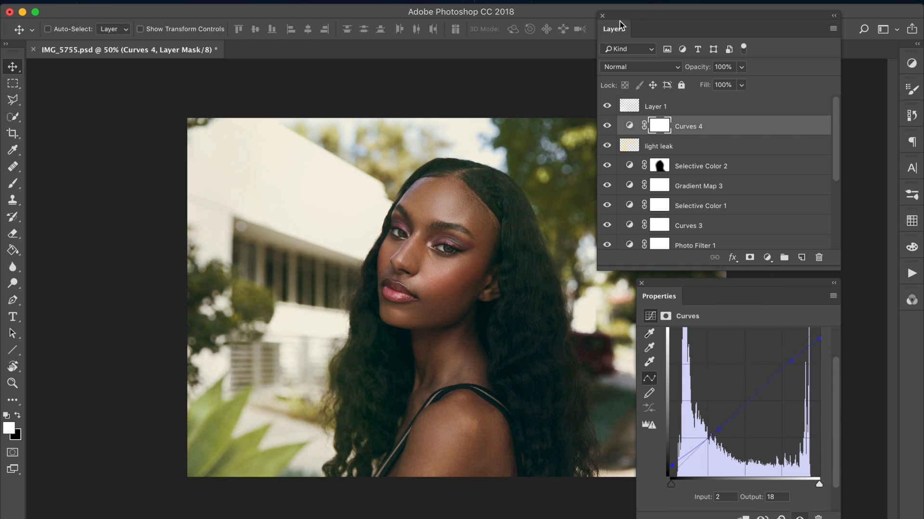
Step: Set the Curves 4 layer's blend mode to Color, trying out alternatives in the blend mode choices
{"action": "left_click_drag", "start_coordinate": [621, 25], "coordinate": [670, 14]}
{"action": "left_click", "coordinate": [711, 60]}
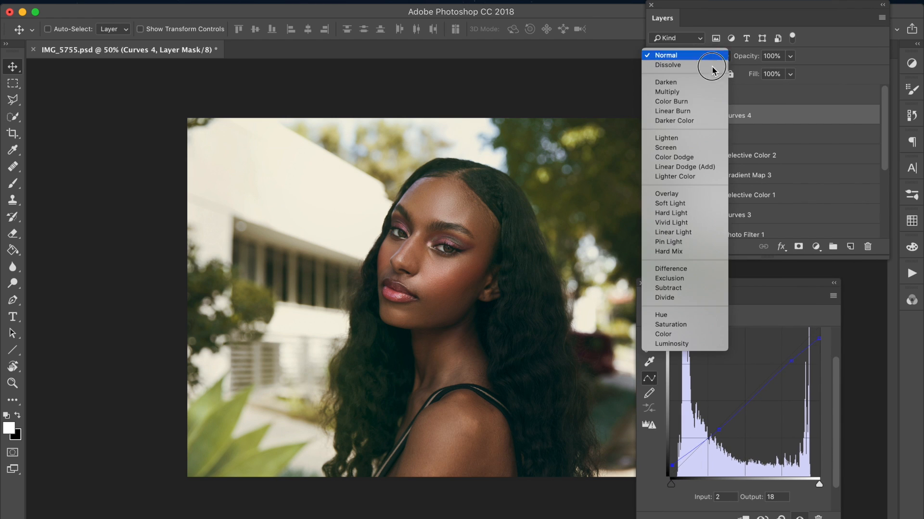
{"action": "left_click", "coordinate": [673, 343]}
{"action": "left_click", "coordinate": [679, 55]}
{"action": "left_click", "coordinate": [678, 47]}
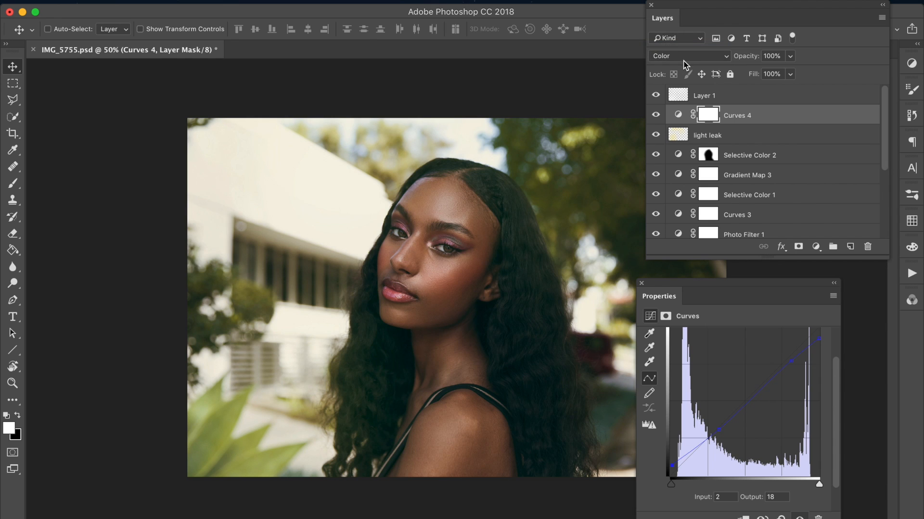
Step: Refine the Blue curve by lowering its upper point and setting its lower point to input 87, output 86, comparing the layer on and off
{"action": "left_click_drag", "start_coordinate": [791, 361], "coordinate": [781, 364]}
{"action": "left_click", "coordinate": [720, 430]}
{"action": "mouse_move", "coordinate": [721, 431]}
{"action": "left_mouse_down"}
{"action": "mouse_move", "coordinate": [717, 418]}
{"action": "mouse_move", "coordinate": [723, 428]}
{"action": "left_mouse_up"}
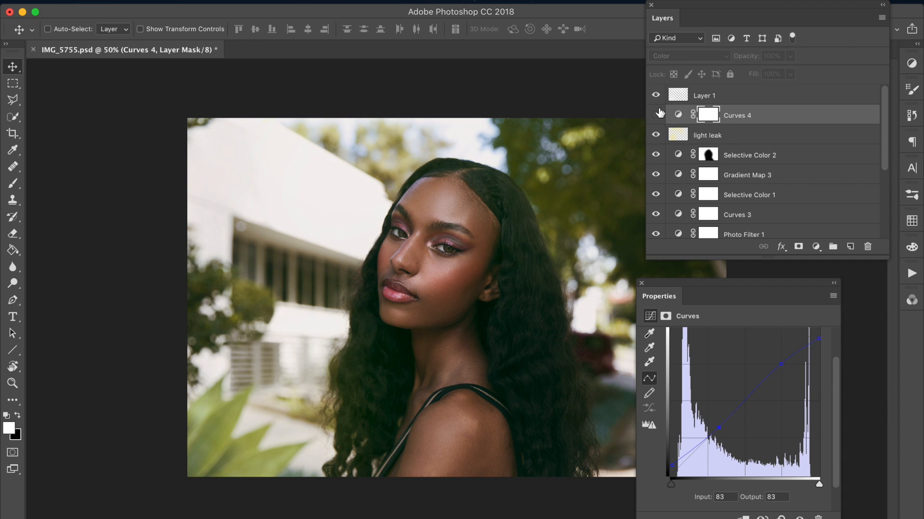
{"action": "left_click_drag", "start_coordinate": [780, 365], "coordinate": [777, 371]}
{"action": "left_click_drag", "start_coordinate": [719, 427], "coordinate": [721, 426]}
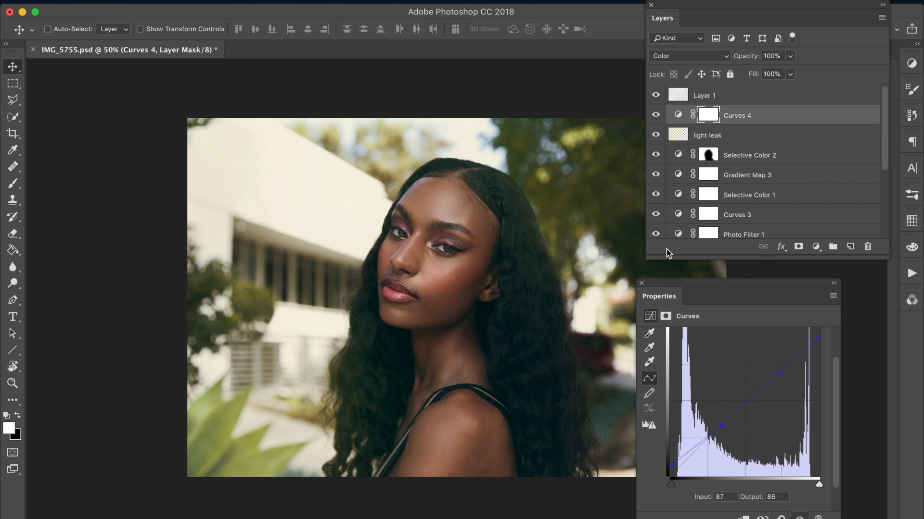
Step: Compare the image with and without the Curves 4 layer and lower that layer's opacity
{"action": "left_click", "coordinate": [657, 116]}
{"action": "left_click", "coordinate": [657, 116]}
{"action": "left_click", "coordinate": [657, 120]}
{"action": "left_click", "coordinate": [656, 121]}
{"action": "left_click_drag", "start_coordinate": [746, 57], "coordinate": [718, 63]}
{"action": "left_click", "coordinate": [656, 118]}
{"action": "left_click_drag", "start_coordinate": [745, 59], "coordinate": [730, 63]}
Step: Group all layers from Layer 1 down to Black & White 1 above the Frequency Separation group
{"action": "left_click", "coordinate": [711, 95]}
{"action": "left_click_drag", "start_coordinate": [886, 128], "coordinate": [868, 212]}
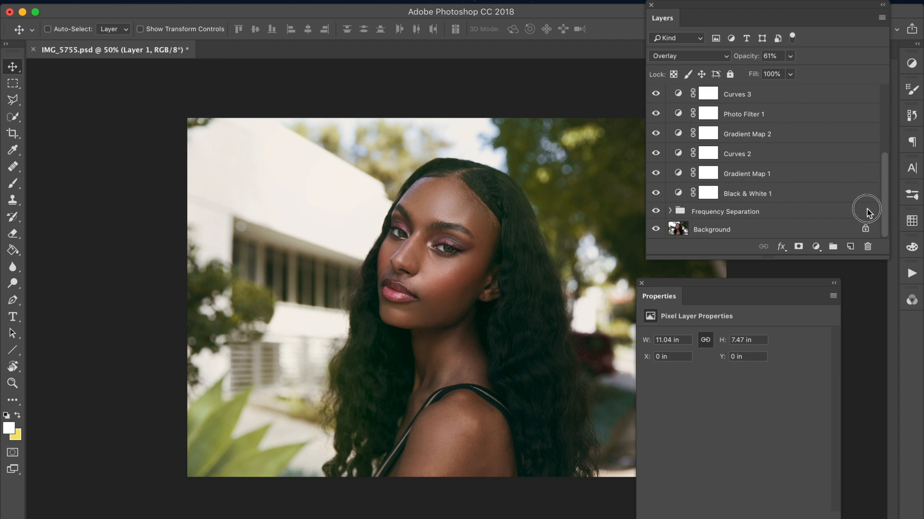
{"action": "left_click", "coordinate": [763, 194], "text": "shift"}
{"action": "key", "text": "super+g"}
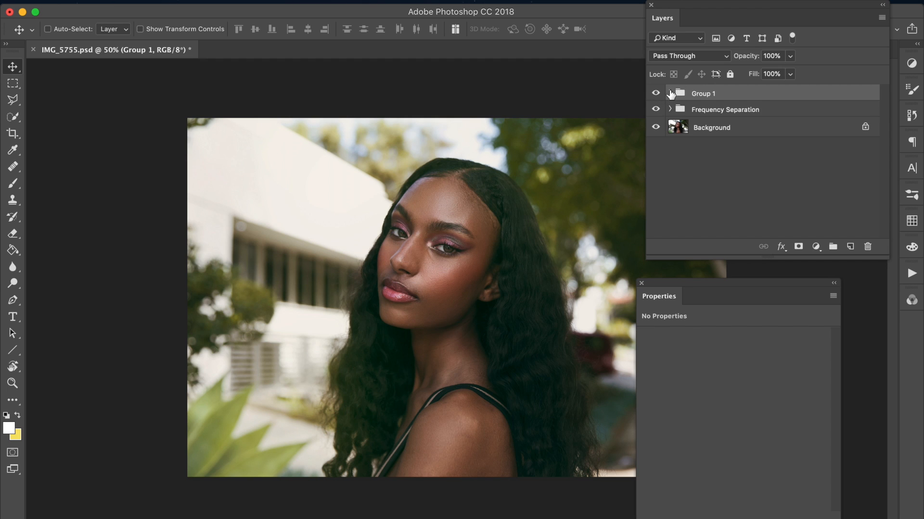
Step: Compare the image with Group 1 hidden and shown, leave it visible, and save the document
{"action": "left_click", "coordinate": [655, 94]}
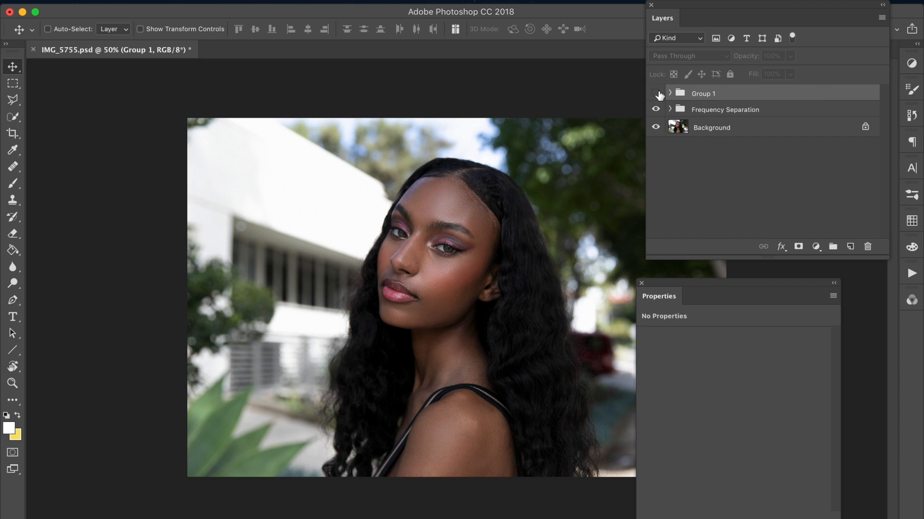
{"action": "left_click", "coordinate": [655, 93]}
{"action": "left_click", "coordinate": [656, 93]}
{"action": "left_click", "coordinate": [655, 94]}
{"action": "left_click", "coordinate": [657, 93]}
{"action": "left_click", "coordinate": [656, 92]}
{"action": "key", "text": "super+s"}
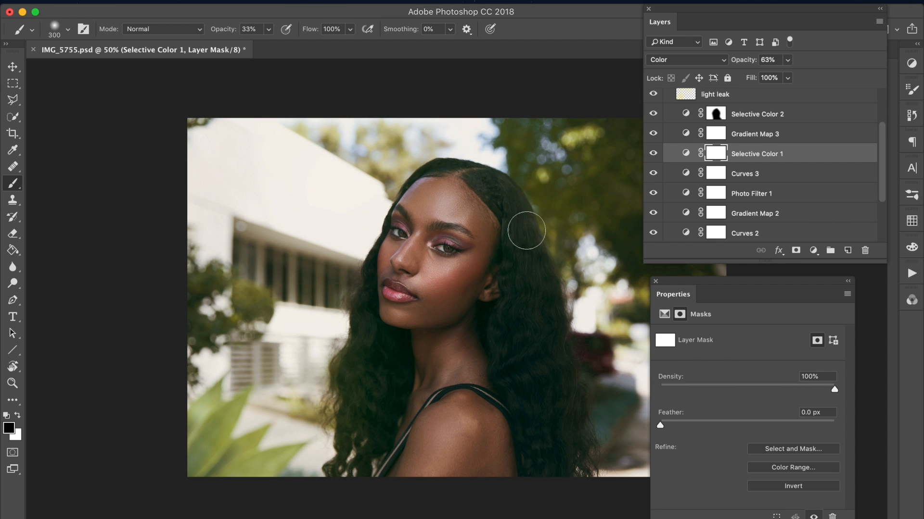
Step: Paint black at 33% brush opacity on the Selective Color 1 layer mask over the woman's hair on both sides
{"action": "mouse_move", "coordinate": [549, 433]}
{"action": "left_mouse_down"}
{"action": "mouse_move", "coordinate": [511, 326]}
{"action": "mouse_move", "coordinate": [557, 400]}
{"action": "mouse_move", "coordinate": [558, 457]}
{"action": "left_mouse_up"}
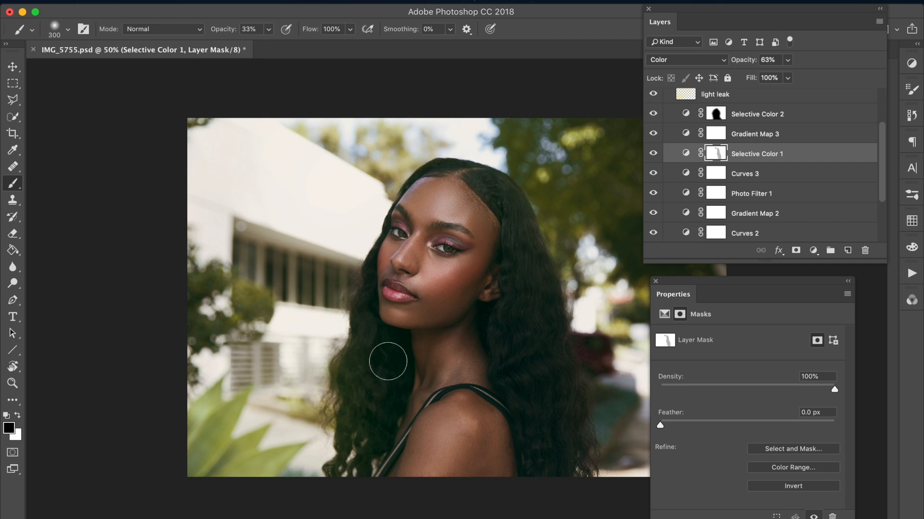
{"action": "left_click_drag", "start_coordinate": [358, 315], "coordinate": [366, 368]}
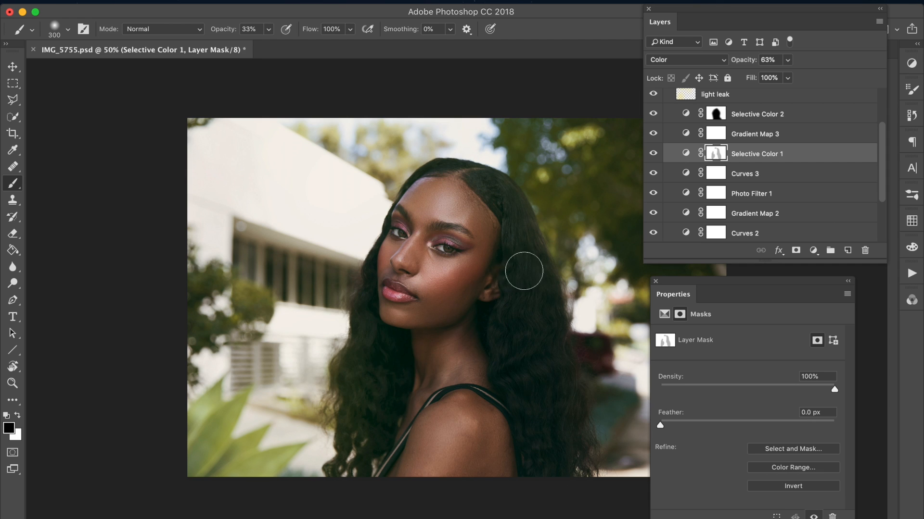
{"action": "mouse_move", "coordinate": [523, 275]}
{"action": "left_mouse_down"}
{"action": "mouse_move", "coordinate": [491, 208]}
{"action": "mouse_move", "coordinate": [522, 235]}
{"action": "mouse_move", "coordinate": [551, 372]}
{"action": "mouse_move", "coordinate": [501, 323]}
{"action": "mouse_move", "coordinate": [562, 457]}
{"action": "mouse_move", "coordinate": [536, 498]}
{"action": "left_mouse_up"}
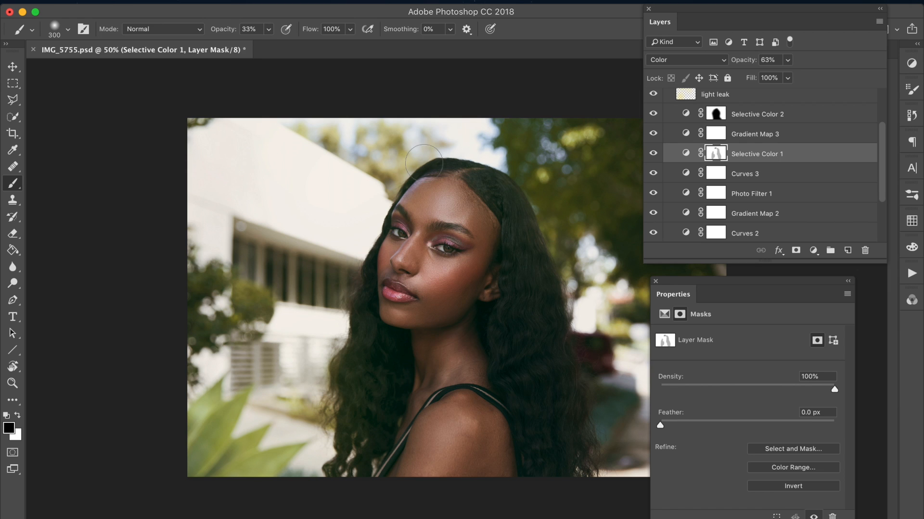
{"action": "left_click", "coordinate": [13, 67]}
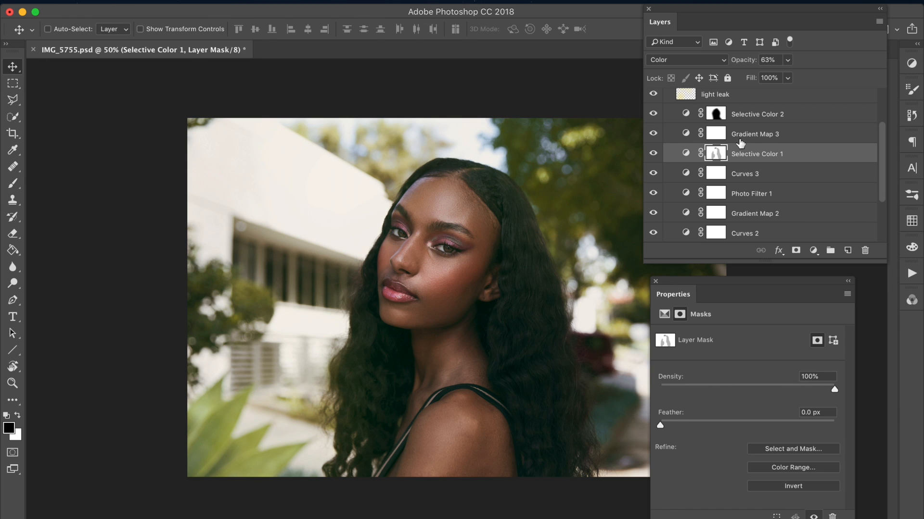
Step: Review the effect of each lower adjustment layer, from Black & White 1 up to Photo Filter 1, by toggling visibility
{"action": "scroll", "coordinate": [884, 138], "scroll_direction": "up", "scroll_amount": 3}
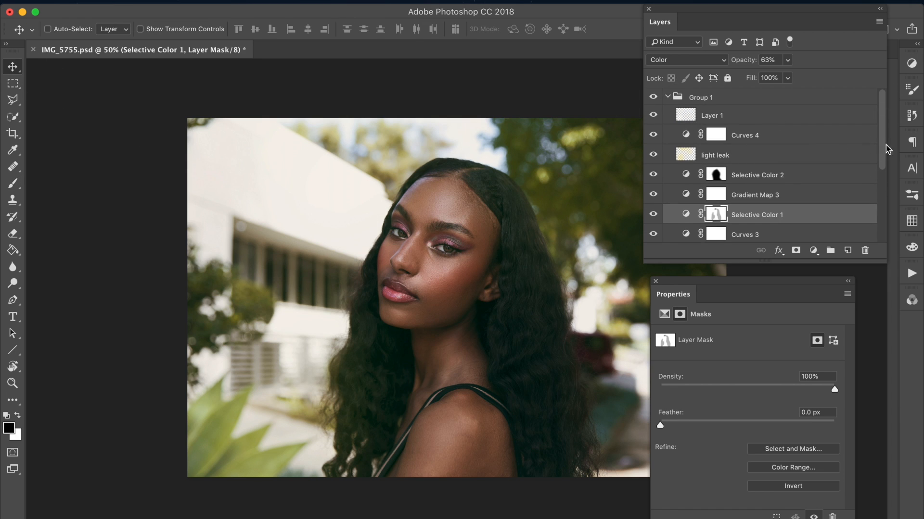
{"action": "left_click_drag", "start_coordinate": [885, 138], "coordinate": [876, 206]}
{"action": "left_click", "coordinate": [652, 206]}
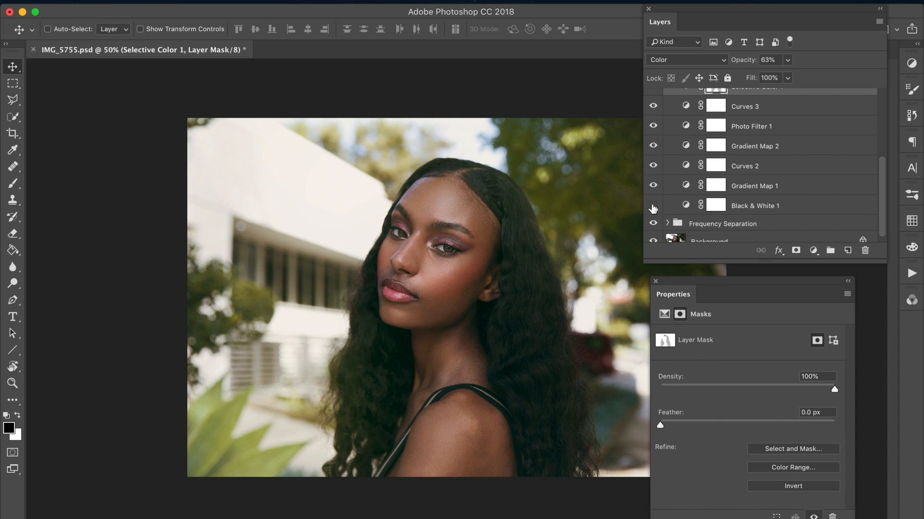
{"action": "left_click", "coordinate": [653, 186]}
{"action": "left_click", "coordinate": [653, 186]}
{"action": "left_click", "coordinate": [653, 165]}
{"action": "left_click", "coordinate": [677, 168]}
{"action": "left_click", "coordinate": [654, 146]}
{"action": "left_click", "coordinate": [654, 146]}
{"action": "left_click", "coordinate": [655, 126]}
{"action": "left_click", "coordinate": [655, 126]}
Step: Examine the Photo Filter 1, Curves 3 and Selective Color 1 layers, toggling Curves 3 to judge its effect
{"action": "left_click", "coordinate": [751, 127]}
{"action": "left_click_drag", "start_coordinate": [881, 178], "coordinate": [882, 149]}
{"action": "left_click", "coordinate": [653, 155]}
{"action": "left_click", "coordinate": [653, 155]}
{"action": "left_click", "coordinate": [679, 156]}
{"action": "left_click_drag", "start_coordinate": [882, 176], "coordinate": [882, 156]}
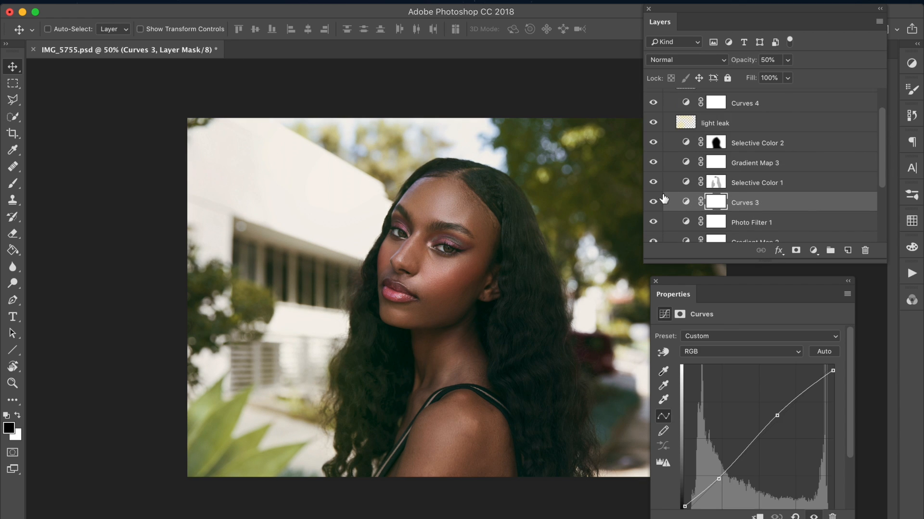
{"action": "left_click", "coordinate": [674, 184]}
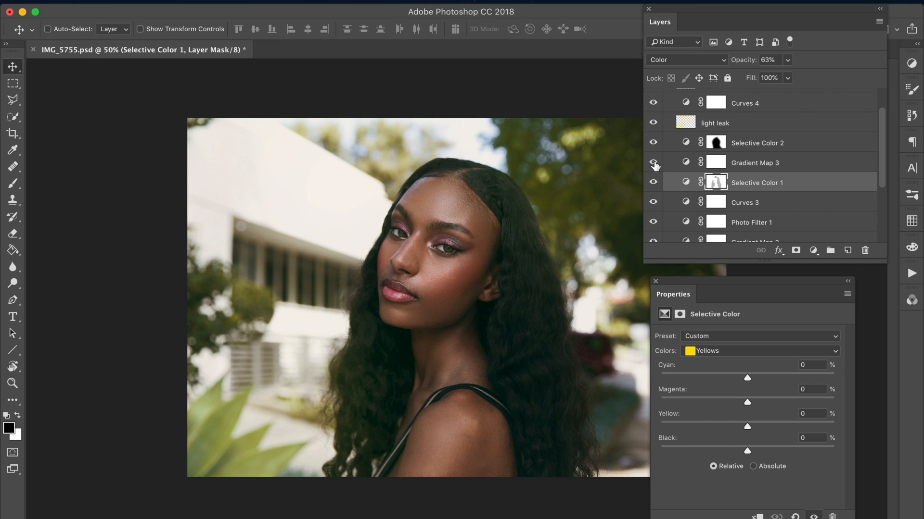
Step: Select the Gradient Map 3 layer and fine-tune its opacity
{"action": "left_click", "coordinate": [666, 164]}
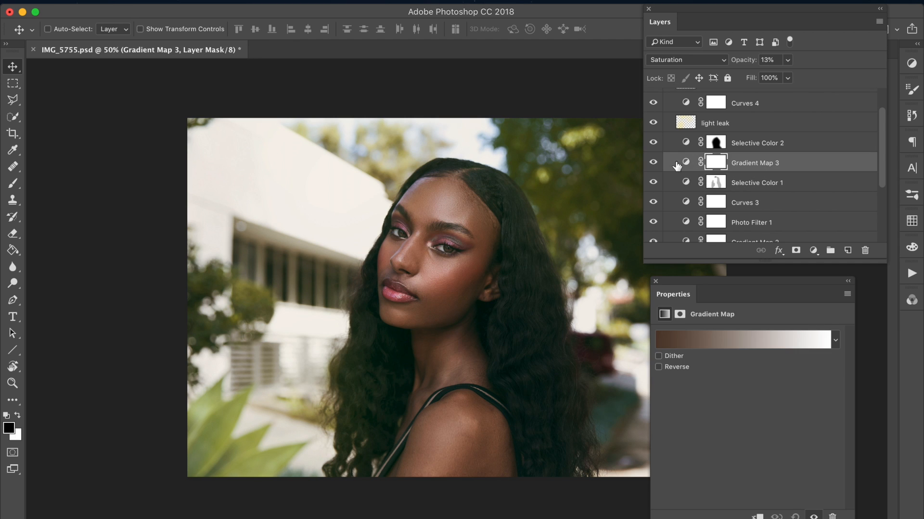
{"action": "left_click", "coordinate": [752, 63]}
{"action": "key", "text": "super"}
{"action": "left_click_drag", "start_coordinate": [750, 63], "coordinate": [753, 63]}
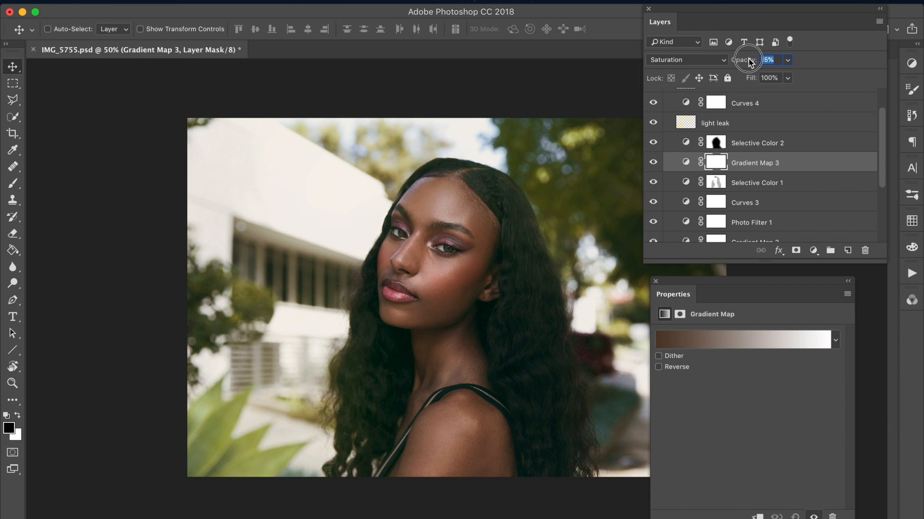
Step: Check the effect of the Selective Color 2 and light leak layers by toggling them, and collapse Group 1
{"action": "left_click", "coordinate": [652, 145]}
{"action": "left_click", "coordinate": [669, 143]}
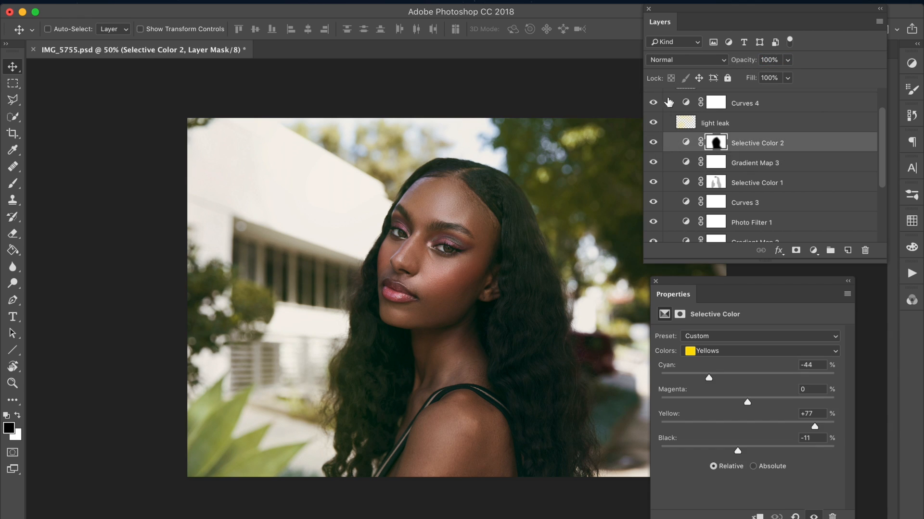
{"action": "left_click", "coordinate": [651, 146]}
{"action": "left_click", "coordinate": [653, 143]}
{"action": "left_click", "coordinate": [652, 123]}
{"action": "scroll", "coordinate": [841, 117], "scroll_direction": "up", "scroll_amount": 2}
{"action": "left_click", "coordinate": [773, 118]}
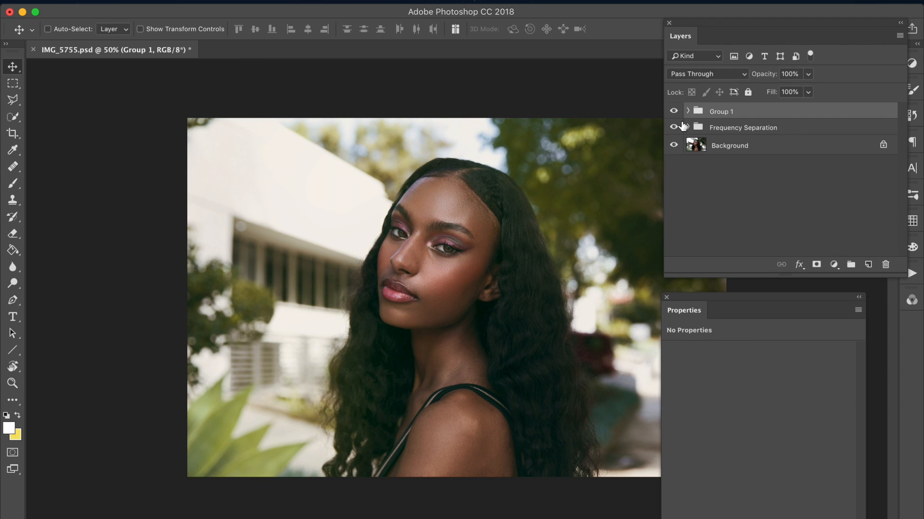
Step: Compare the portrait with and without the Group 1 color grading, both in full view and at 100% zoom
{"action": "left_click", "coordinate": [674, 112]}
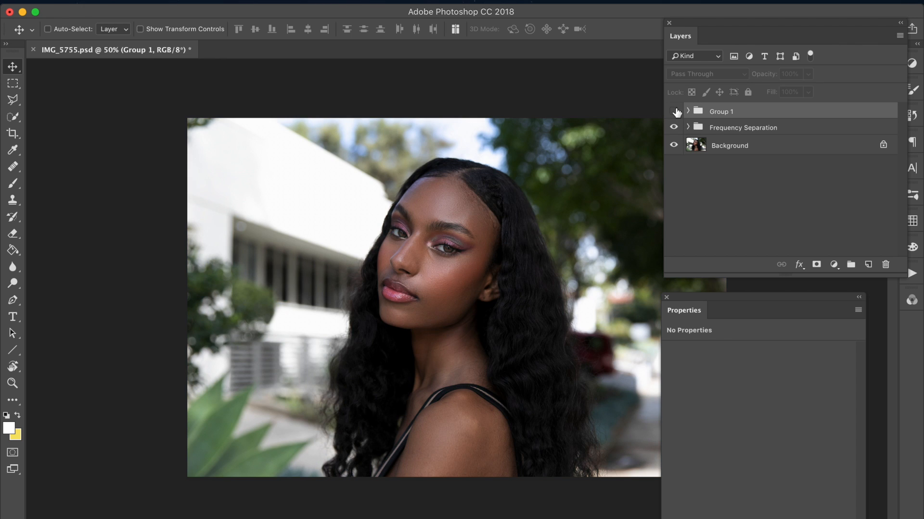
{"action": "left_click", "coordinate": [674, 111]}
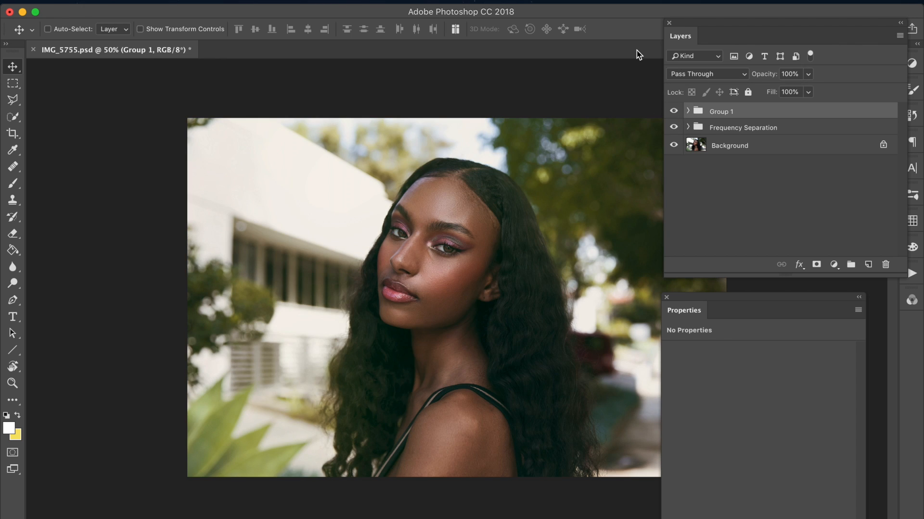
{"action": "key", "text": "super+plus"}
{"action": "key", "text": "super+plus"}
{"action": "key", "text": "super+plus"}
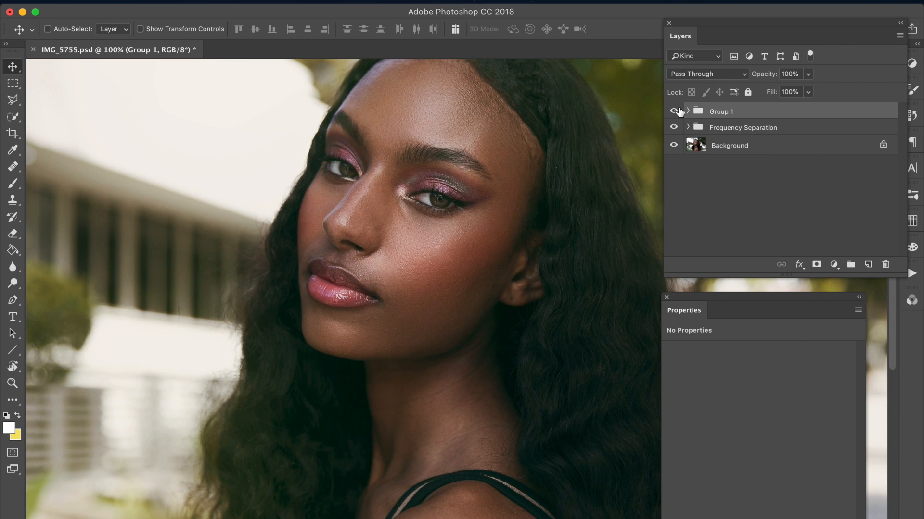
{"action": "left_click", "coordinate": [674, 111]}
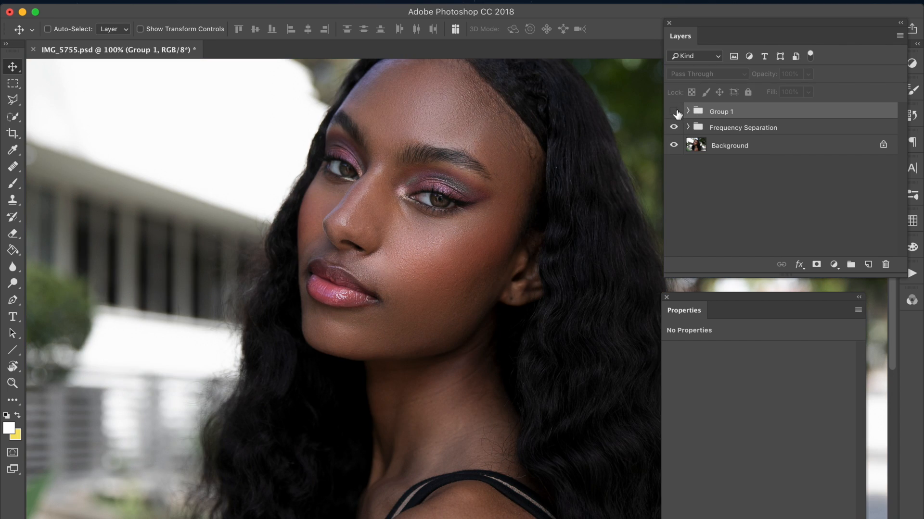
{"action": "left_click", "coordinate": [675, 112]}
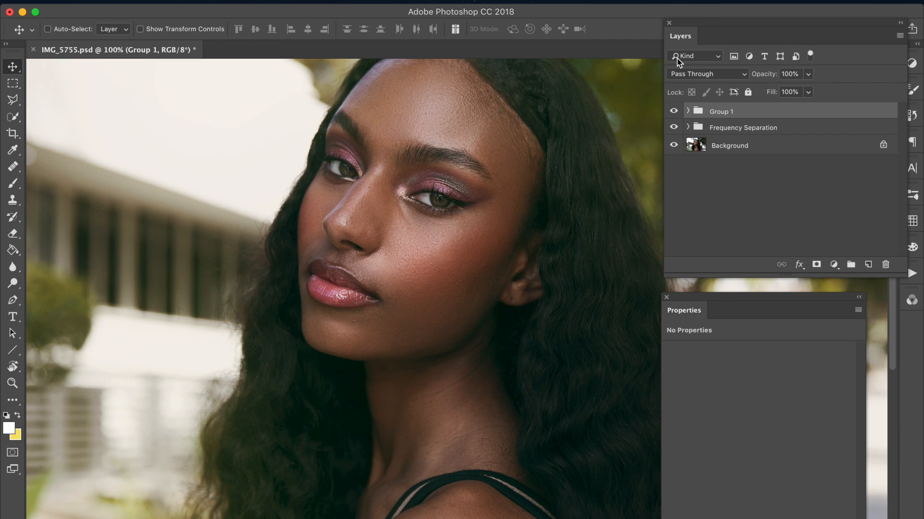
{"action": "key", "text": "super+minus"}
{"action": "key", "text": "super+minus"}
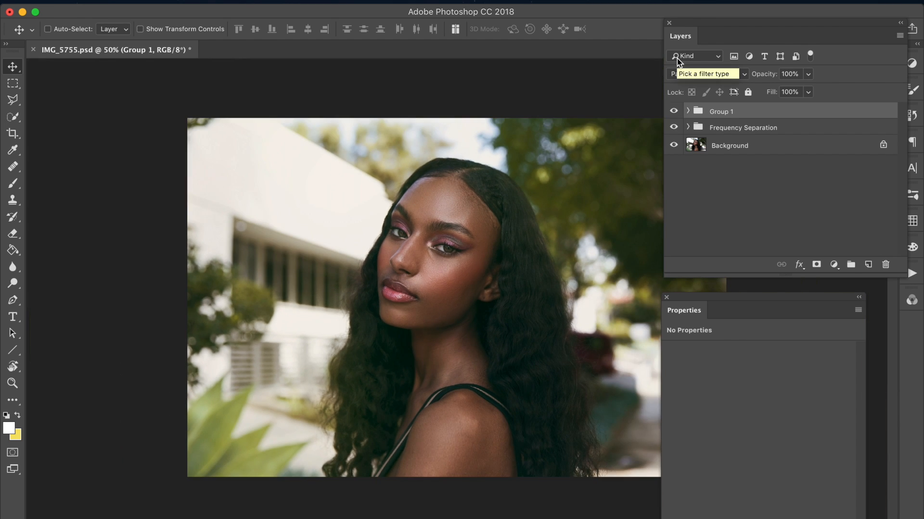
Step: Reposition the floating Properties and Layers panels and shift the application window slightly
{"action": "left_click_drag", "start_coordinate": [678, 311], "coordinate": [678, 327]}
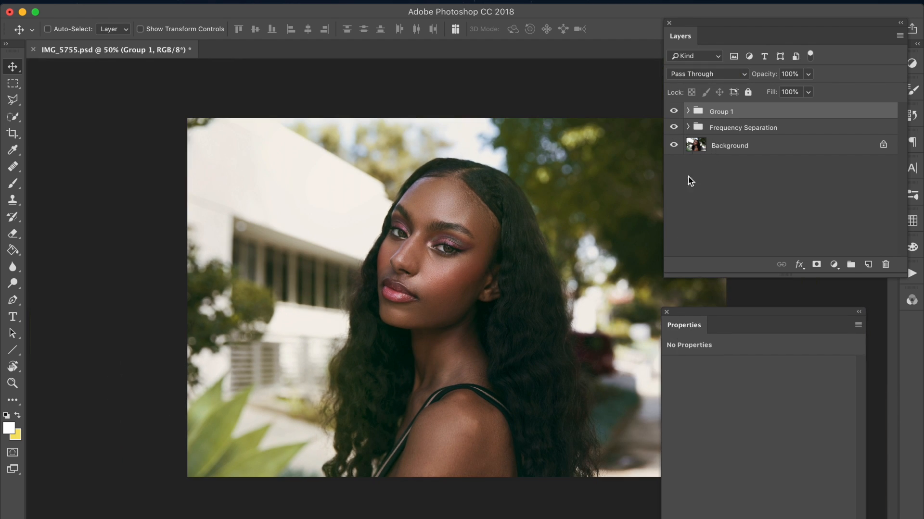
{"action": "left_click_drag", "start_coordinate": [686, 36], "coordinate": [651, 58]}
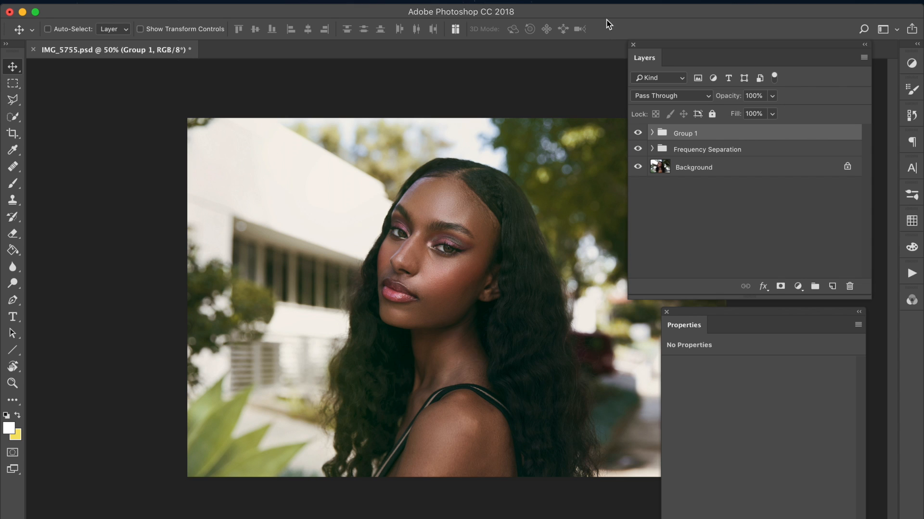
{"action": "left_click_drag", "start_coordinate": [606, 15], "coordinate": [610, 15]}
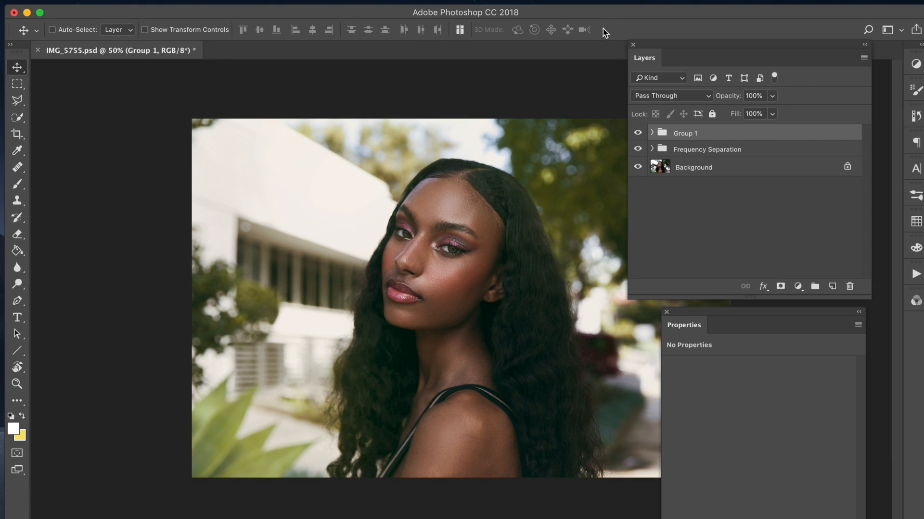